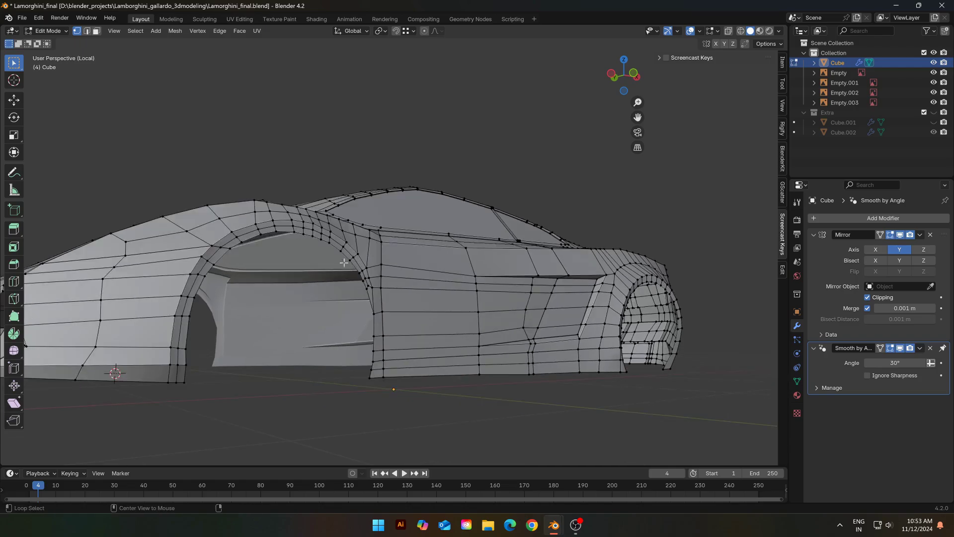
Select the inner edge loops of the front and rear wheel arches on the car's side
alt+shift+click(371, 372)
scroll(526, 354, down, 3)
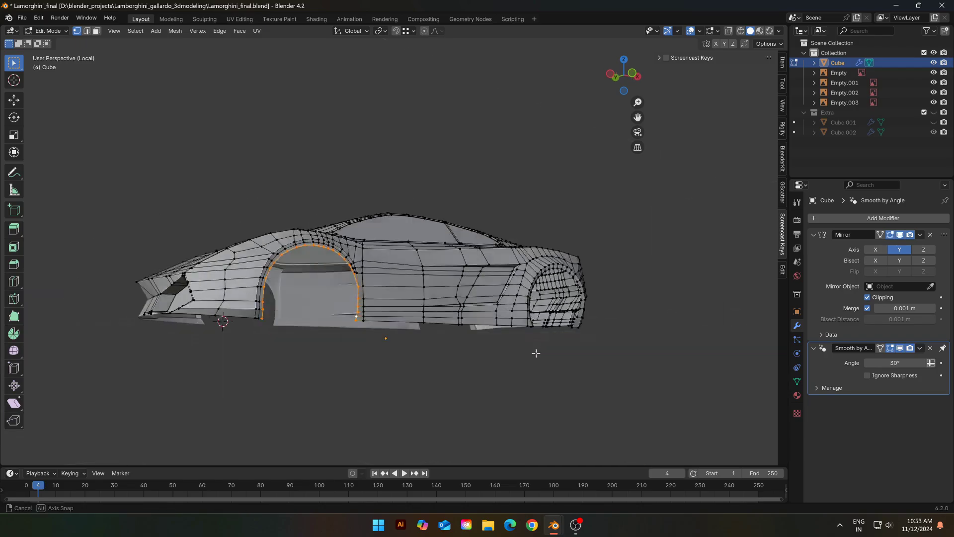
scroll(519, 376, up, 4)
middle_drag(576, 367, 462, 323)
middle_drag(462, 323, 446, 323)
alt+shift+click(500, 304)
shift+middle_drag(467, 387, 491, 342)
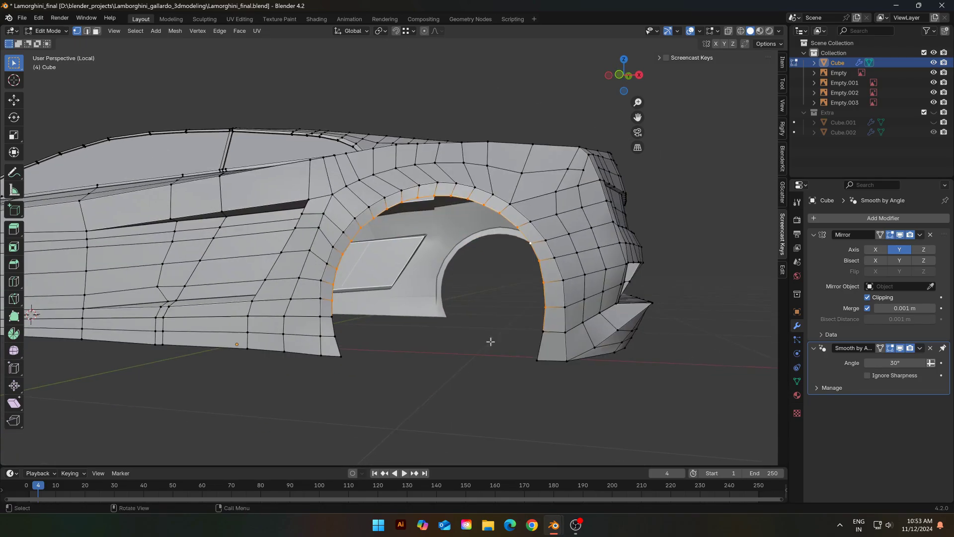
Duplicate the two selected wheel-arch edge loops in place and hide all other geometry
scroll(369, 357, down, 5)
middle_drag(370, 358, 298, 356)
key(shift+d)
right_click(313, 348)
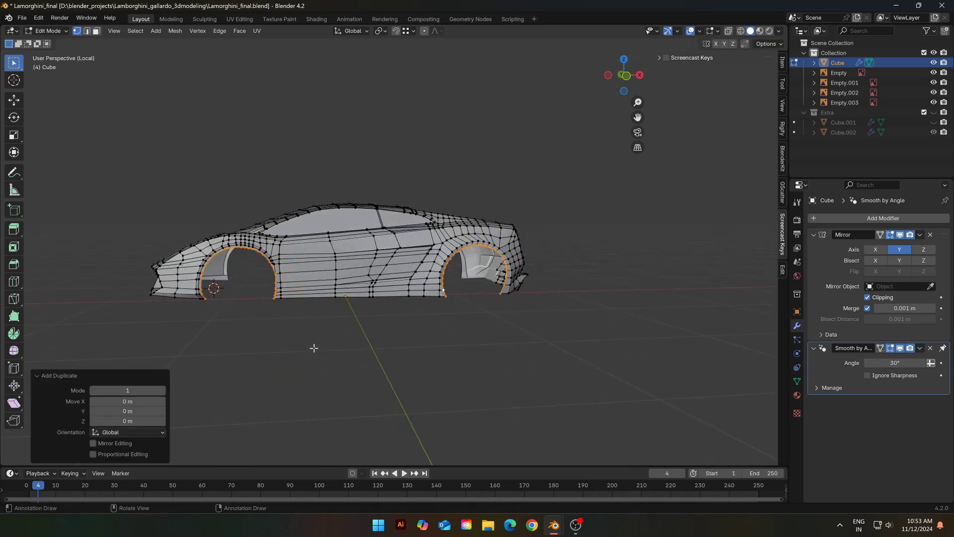
key(shift+h)
middle_drag(313, 347, 305, 292)
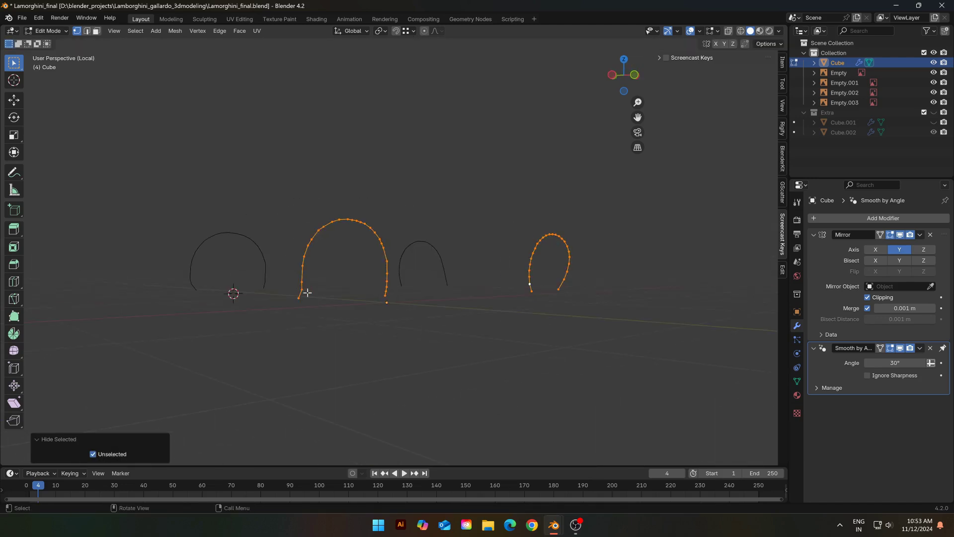
Fill both wheel-arch outlines with faces and extrude them inward about 0.19 m along Y
click(317, 302)
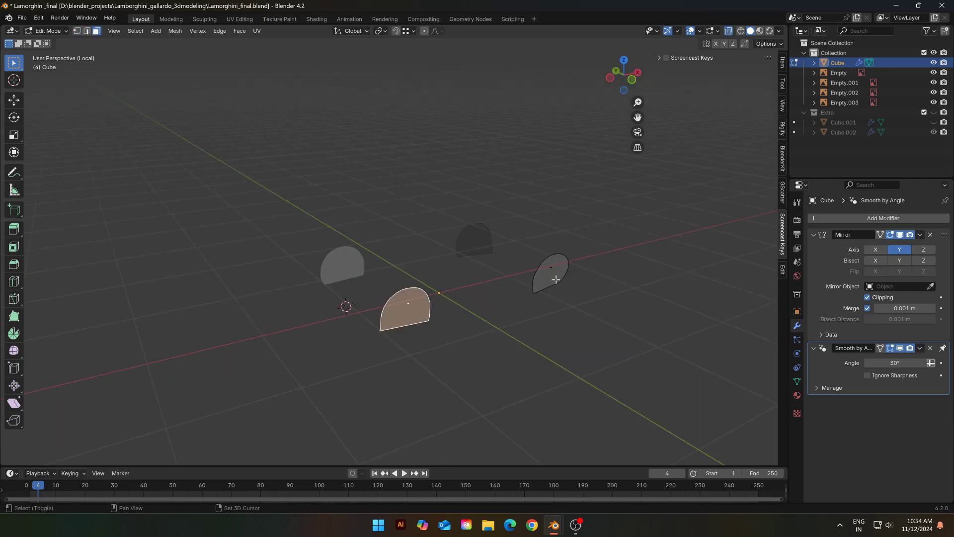
shift+click(558, 278)
middle_drag(540, 335, 581, 377)
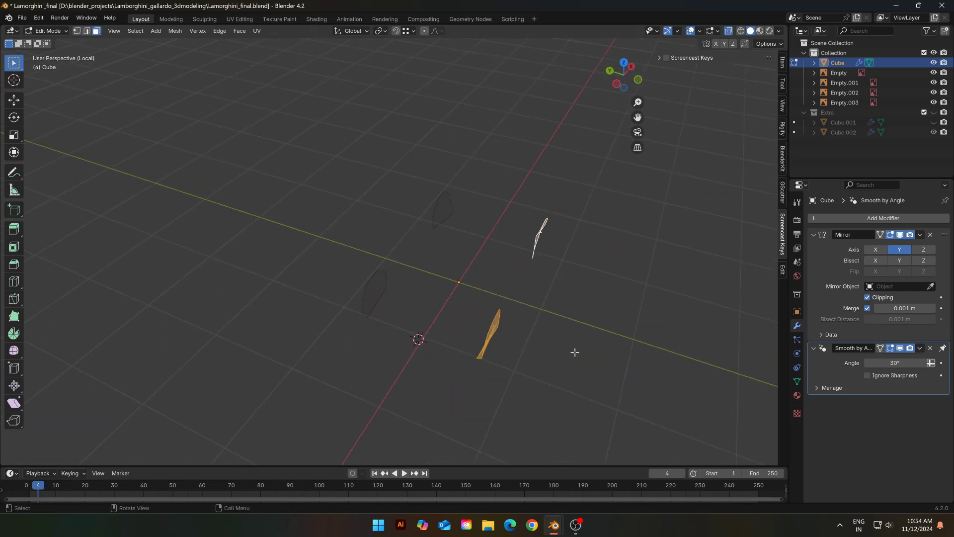
key(e)
key(y)
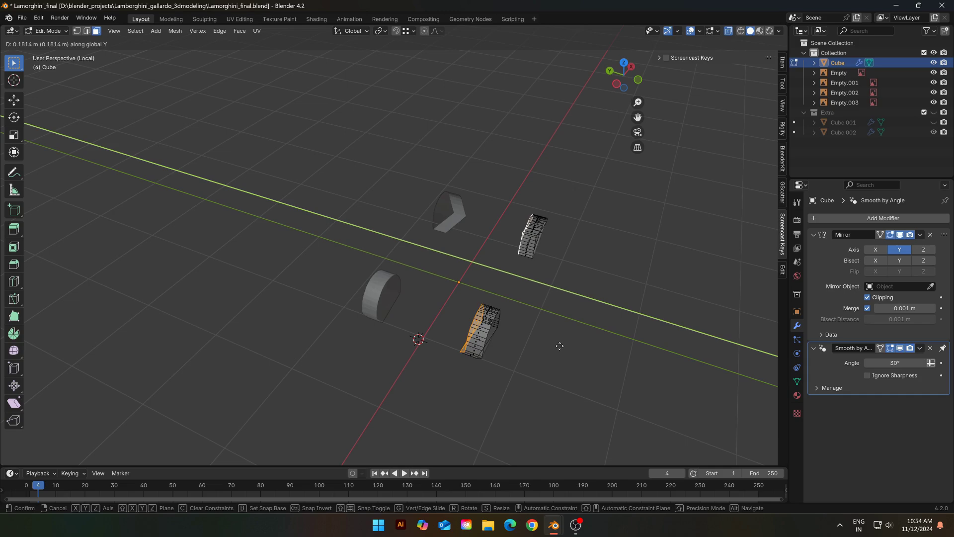
click(559, 345)
Flatten the extruded wheel-well faces by scaling them to 0 along Y
key(s)
key(x)
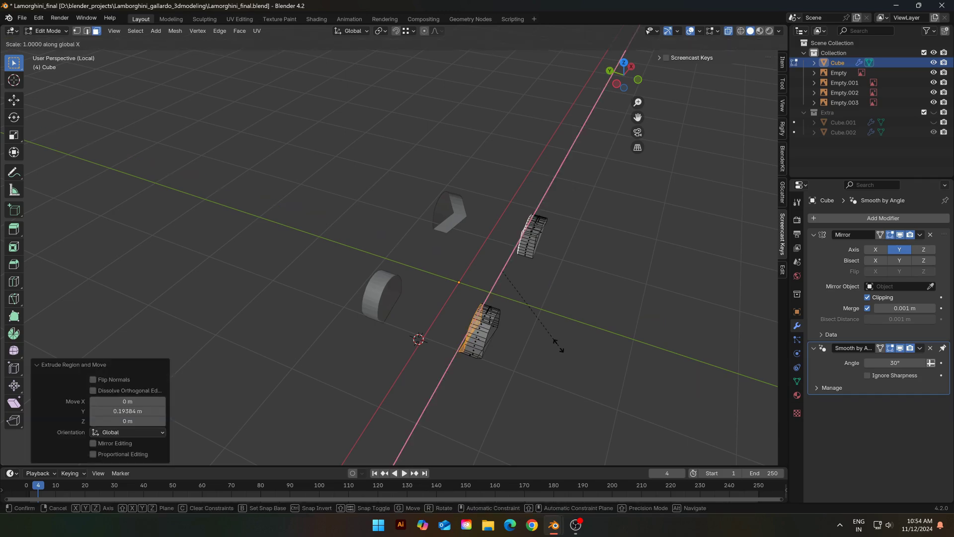
key(y)
key(0)
click(559, 345)
Turn off X-ray and delete the outer cap faces of the front and rear wheel wells
key(alt+h)
key(Tab)
middle_drag(558, 345, 431, 321)
key(alt+z)
key(Tab)
click(432, 282)
middle_drag(431, 282, 405, 284)
shift+click(534, 274)
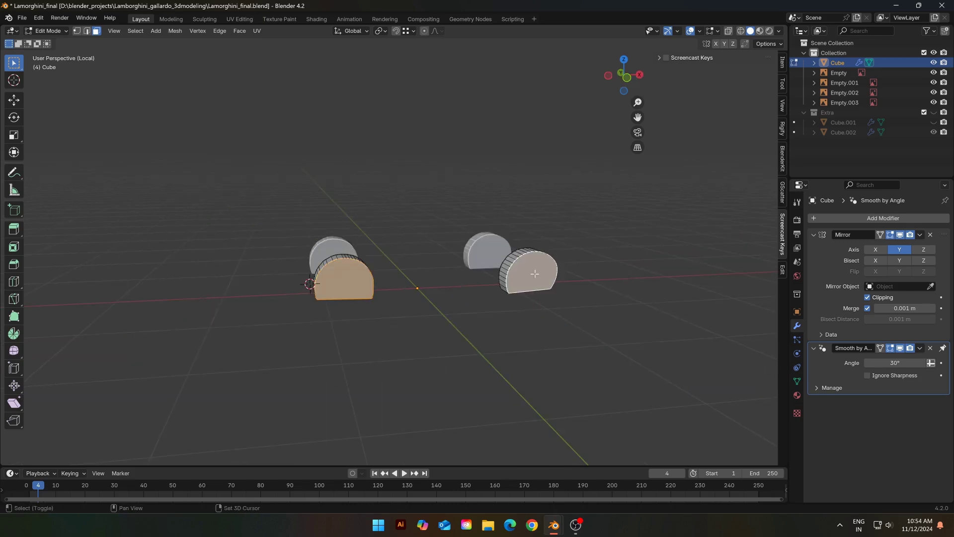
key(x)
click(535, 273)
Delete the lower outer edges of the front and rear wheel wells
middle_drag(503, 281, 422, 421)
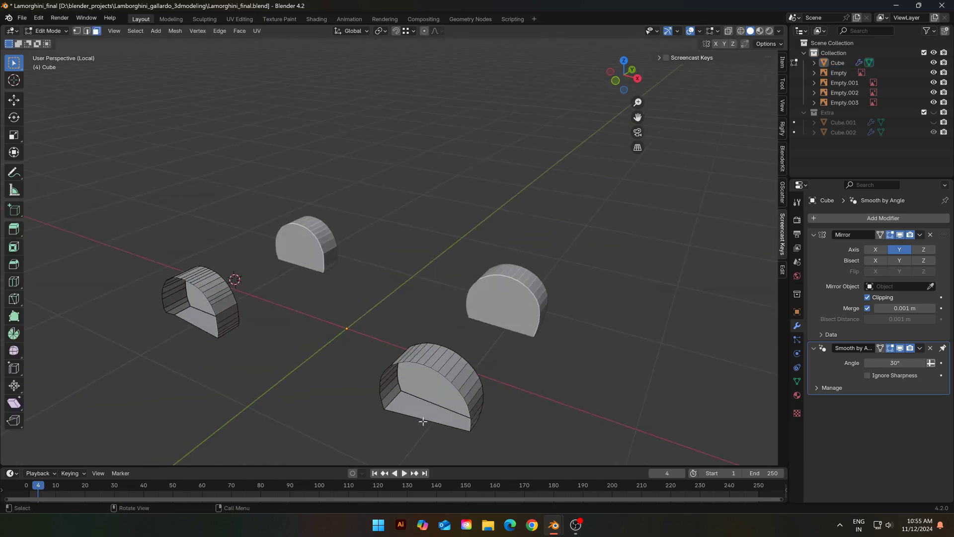
key(x)
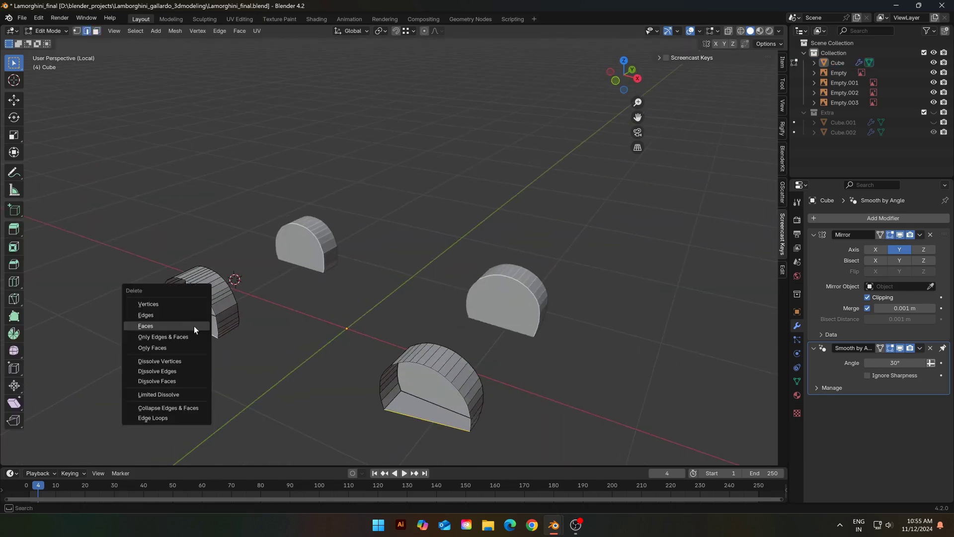
click(187, 315)
middle_drag(229, 351, 348, 279)
key(Tab)
key(Tab)
scroll(435, 302, down, 3)
scroll(435, 303, up, 3)
scroll(343, 303, down, 8)
key(Tab)
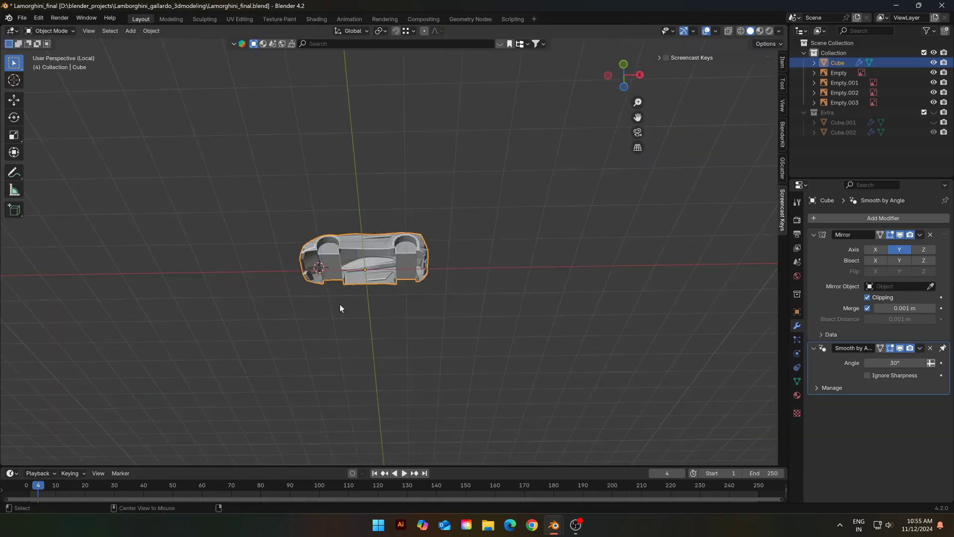
Reveal the hidden geometry and extrude the sill's bottom edges between the wheels about 0.88 m along Y to the centreline
key(Tab)
key(alt+h)
click(283, 277)
ctrl+click(510, 301)
key(e)
key(y)
click(336, 230)
Add one lengthwise loop cut through the middle of the extruded floor panel
key(ctrl+r)
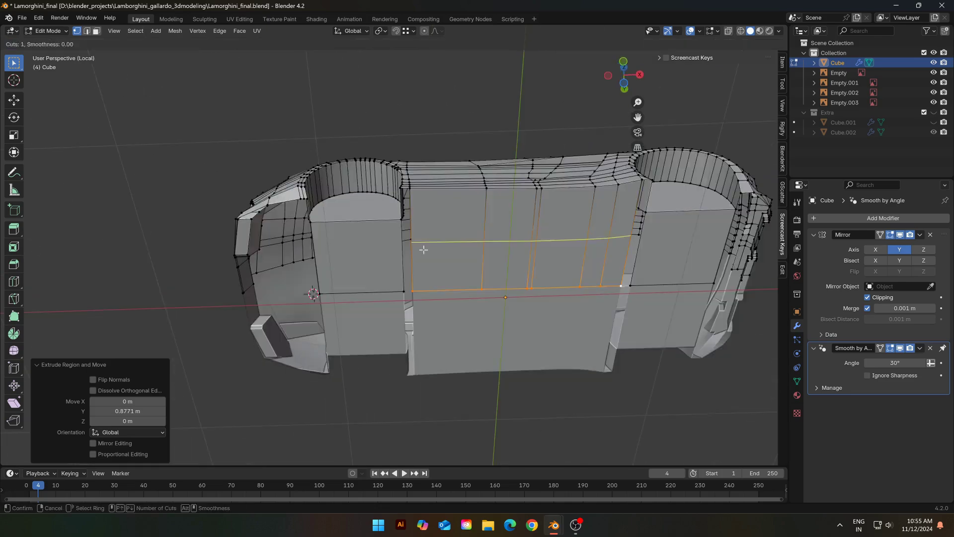
click(423, 250)
scroll(423, 249, up, 8)
scroll(511, 168, down, 6)
middle_drag(511, 169, 451, 230)
key(2)
key(Tab)
scroll(377, 327, down, 6)
key(Tab)
scroll(449, 257, up, 6)
Add loop cuts to the underbody panels and fill the gaps between the centre floor and the wheel-well floor
middle_drag(350, 303, 422, 348)
click(399, 382)
click(392, 393)
scroll(397, 278, down, 5)
key(2)
key(ctrl+r)
middle_drag(397, 279, 442, 189)
click(383, 263)
key(f)
key(f)
Create a four-sided face joining the front bumper's lower edge to the front edge of the floor
key(1)
click(452, 172)
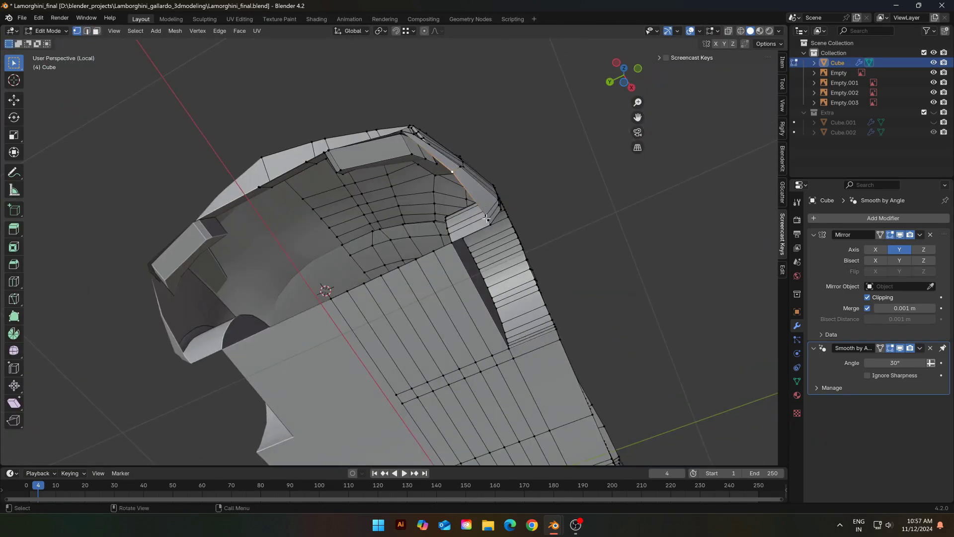
mouse_move(486, 218)
middle_down()
mouse_move(455, 341)
mouse_move(424, 292)
mouse_move(477, 234)
middle_up()
click(407, 273)
shift+click(384, 272)
shift+click(489, 234)
shift+click(387, 226)
key(f)
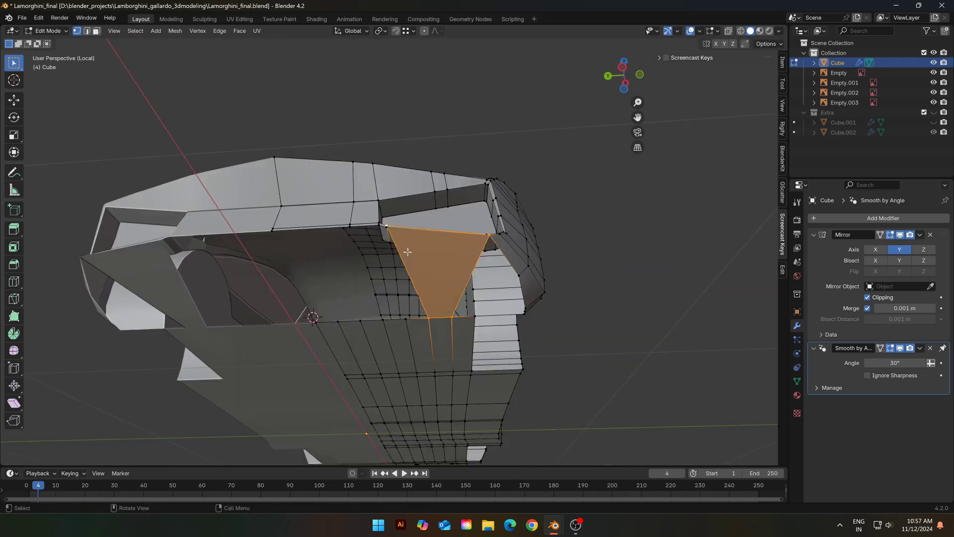
Fill the open boundary under the car's nose between the bumper and the floor
middle_drag(407, 252, 370, 276)
key(2)
alt+click(348, 314)
key(f)
scroll(370, 269, down, 6)
scroll(366, 238, up, 6)
Fill the remaining hole under the nose in front of the front wheel well
key(1)
click(370, 284)
click(365, 283)
shift+click(440, 271)
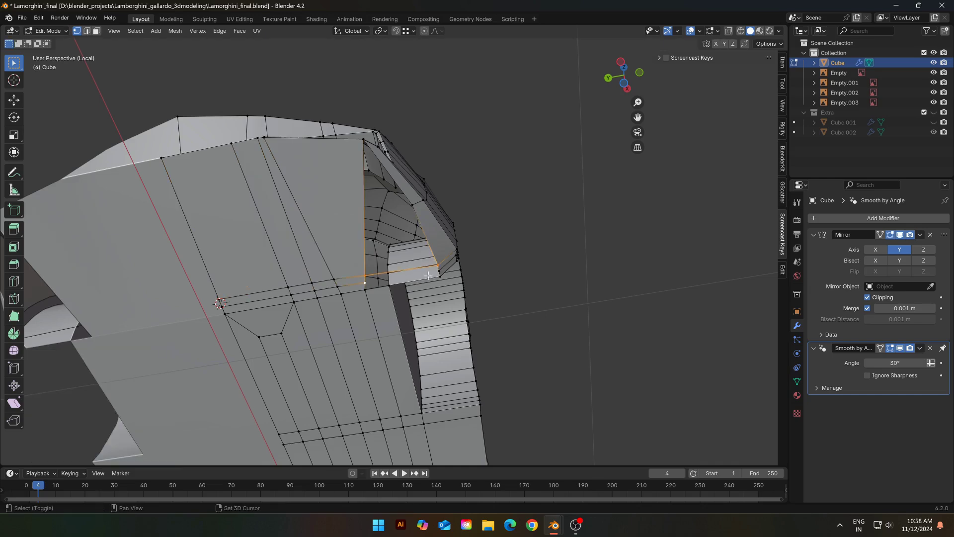
key(f)
ctrl+click(440, 268)
scroll(386, 279, down, 4)
Select the underbody floor faces along the car and smooth their vertices
key(a)
key(alt+a)
scroll(385, 269, up, 3)
click(380, 343)
ctrl+click(316, 330)
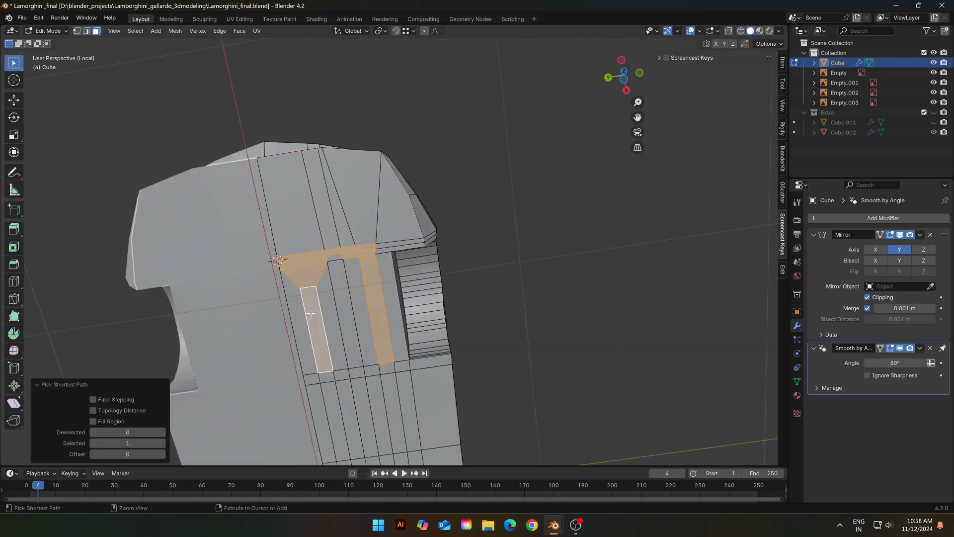
scroll(393, 254, down, 5)
shift+middle_drag(405, 299, 375, 239)
ctrl+click(382, 365)
scroll(395, 358, up, 4)
ctrl+click(344, 312)
ctrl+click(374, 332)
middle_drag(374, 328, 445, 281)
ctrl+click(486, 196)
key(1)
click(457, 258)
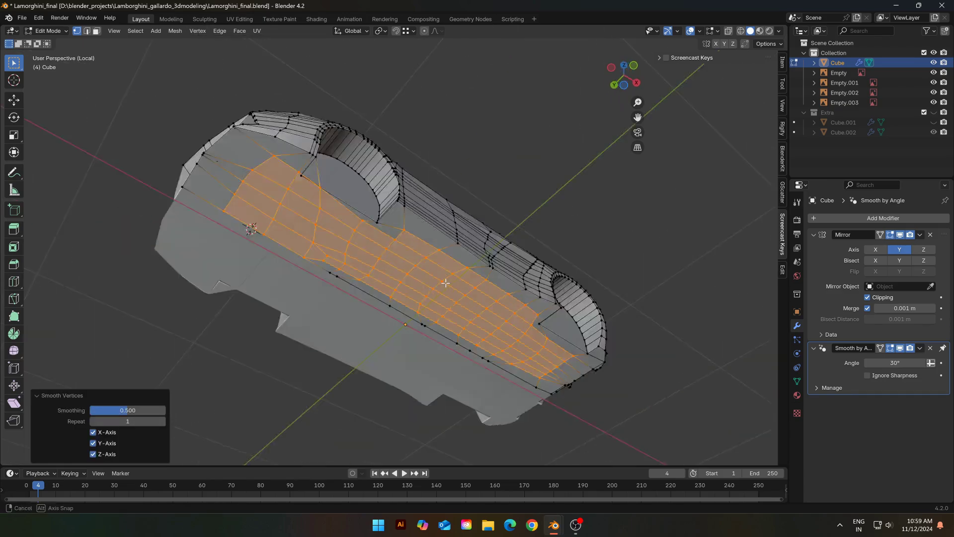
Reposition the floor vertices around the gap beside the front wheel well
scroll(388, 278, up, 6)
click(234, 389)
key(g)
click(323, 407)
middle_drag(323, 407, 279, 368)
key(g)
key(x)
scroll(389, 204, down, 4)
Bridge the open edges at the corner of the front wheel well and fill the adjoining face
key(ctrl+e)
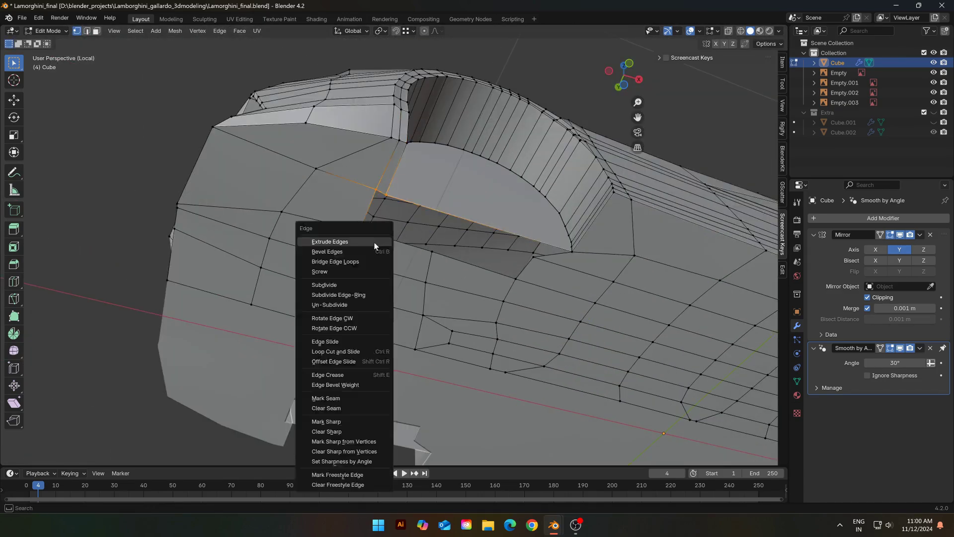
click(374, 260)
middle_drag(374, 260, 392, 270)
click(395, 255)
key(f)
Slide the edge beside the front wheel well and add a loop cut along the strip there
scroll(379, 233, down, 4)
scroll(398, 223, up, 5)
key(g)
key(g)
click(372, 239)
key(ctrl+r)
click(377, 238)
scroll(392, 270, up, 5)
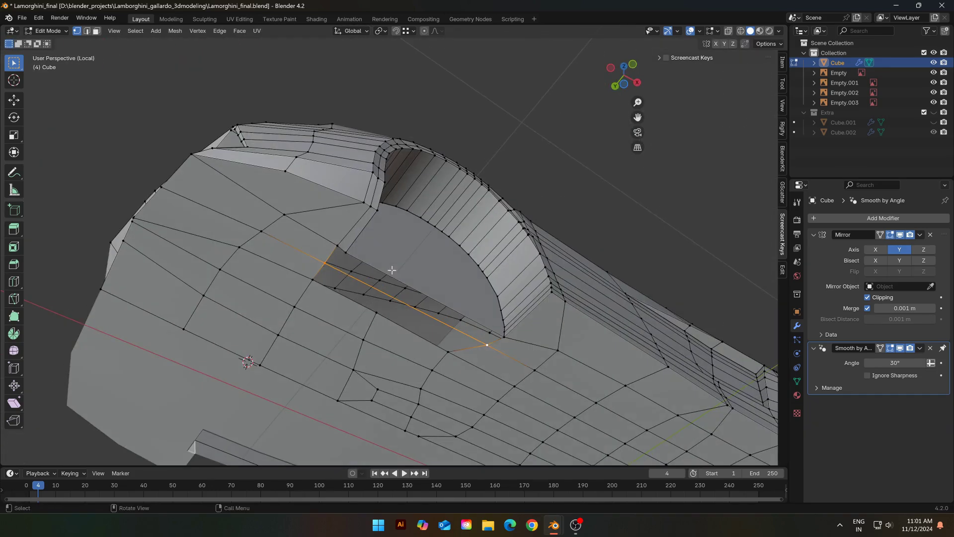
Fill the last gap between the floor strip and the front wheel well
click(336, 252)
middle_drag(336, 253, 343, 226)
key(f)
scroll(390, 254, down, 5)
Select the floor faces from under the nose to the rear wheel well and smooth their vertices
click(387, 255)
key(3)
click(396, 283)
ctrl+click(348, 250)
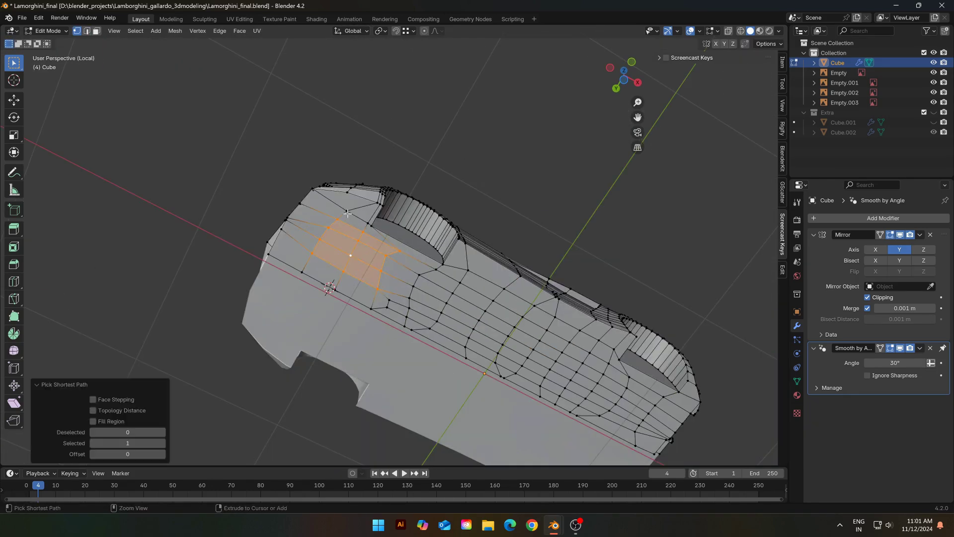
scroll(351, 252, up, 2)
ctrl+click(324, 193)
ctrl+click(527, 348)
scroll(515, 323, down, 1)
key(ctrl+z)
ctrl+click(525, 334)
ctrl+click(252, 240)
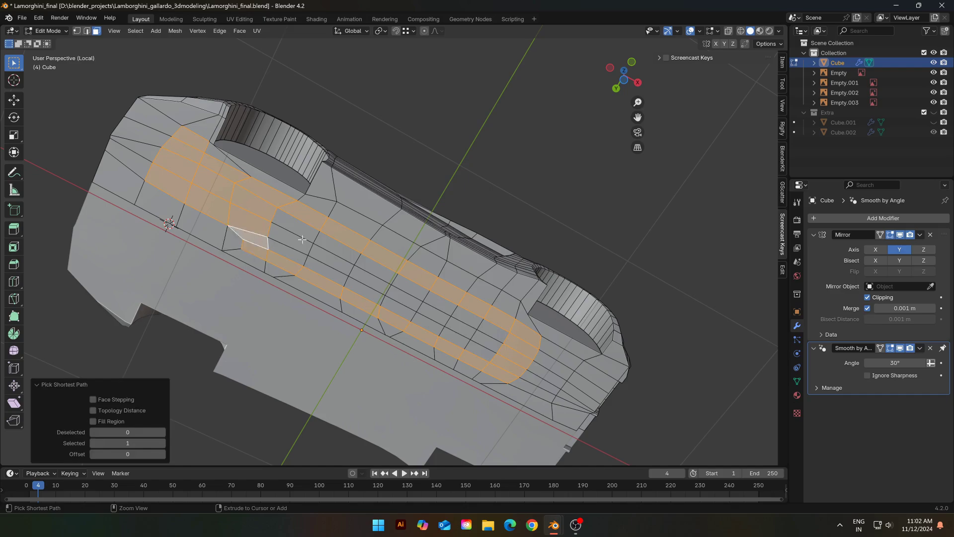
shift+click(457, 275)
ctrl+click(497, 371)
scroll(397, 278, down, 3)
click(197, 31)
click(219, 152)
Inspect the finished underbody, body side and front wheel well in both object and edit mode
middle_drag(270, 137, 312, 185)
key(a)
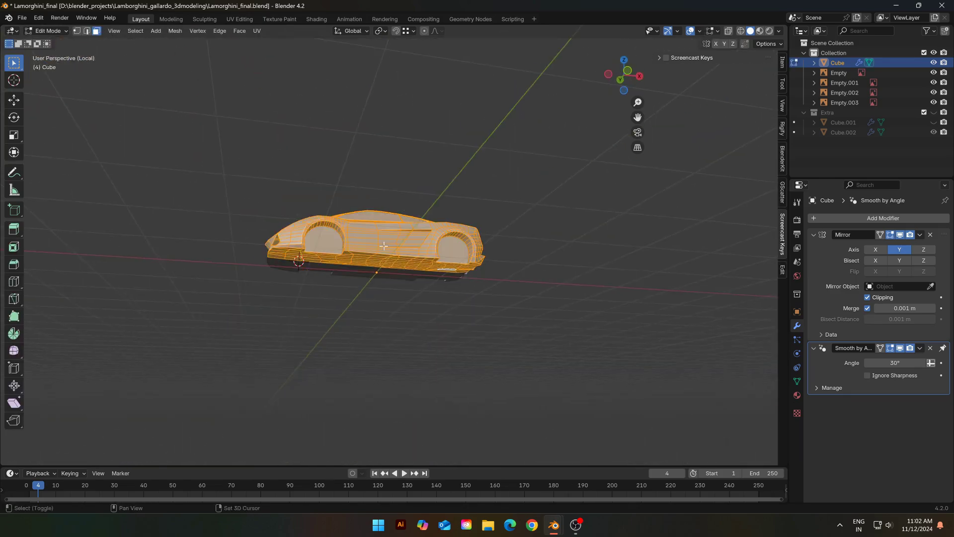
key(Tab)
click(422, 318)
middle_drag(422, 318, 431, 241)
key(Tab)
key(1)
click(310, 266)
key(Tab)
key(Tab)
scroll(375, 258, up, 2)
key(Tab)
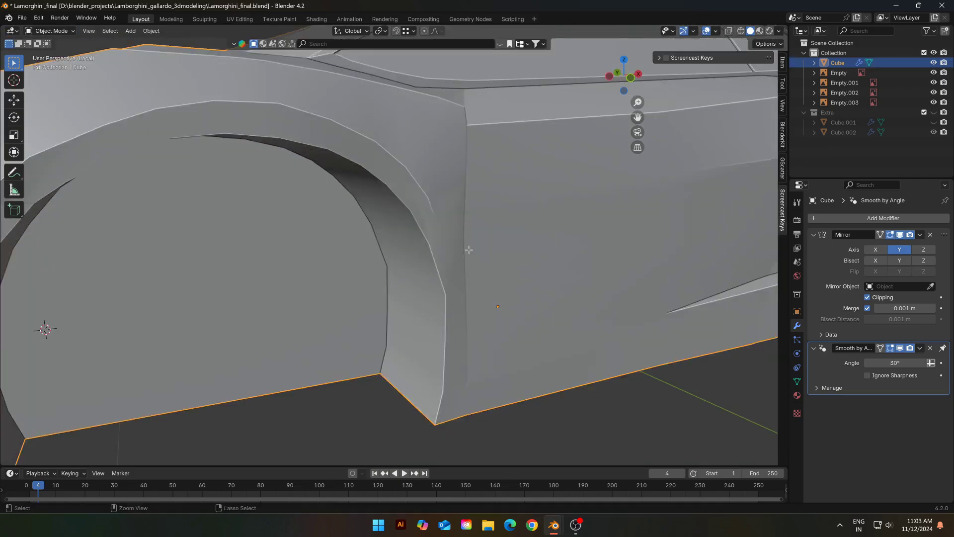
scroll(430, 328, down, 8)
middle_drag(430, 328, 362, 326)
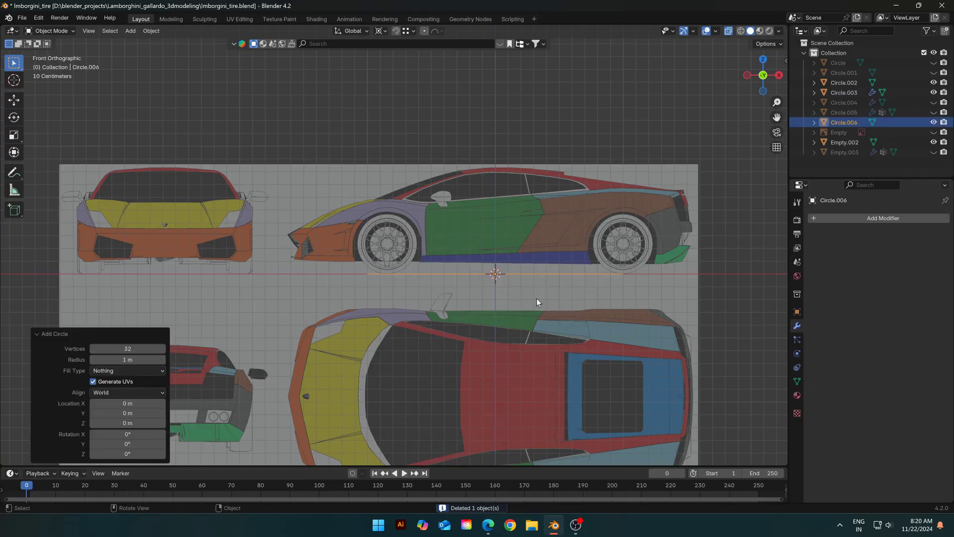
Rotate the new circle 90° about the X axis and move it onto the front wheel's centre in the side blueprint
key(r)
key(x)
key(9)
key(0)
key(Return)
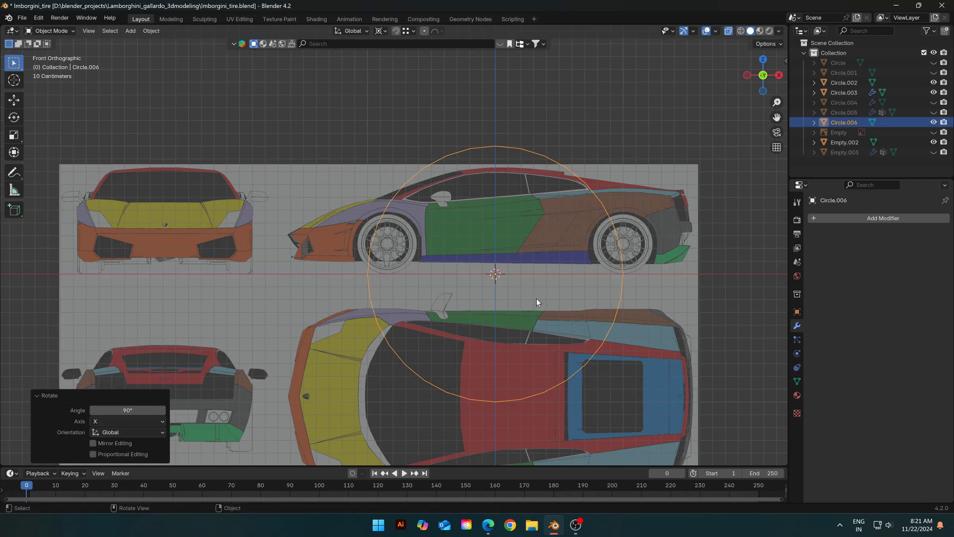
key(g)
click(538, 175)
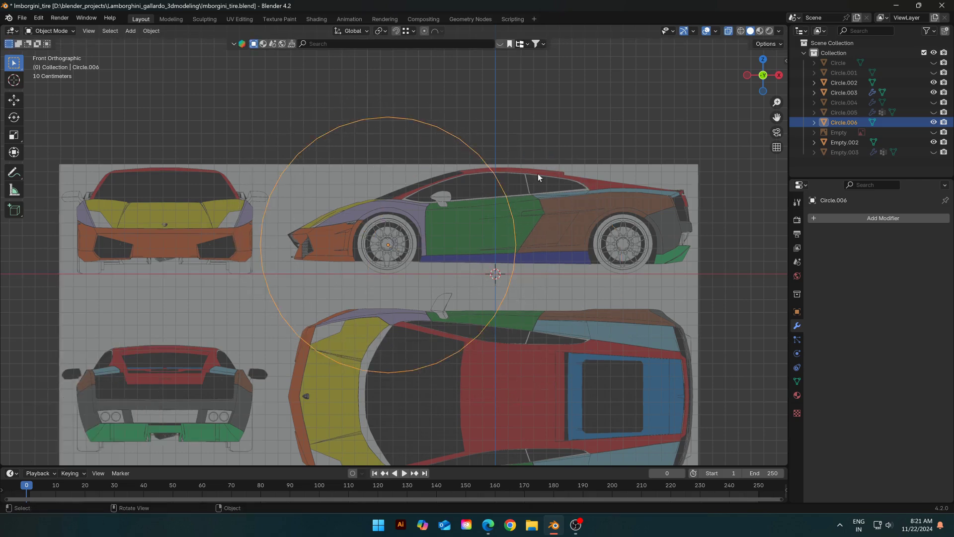
Scale the circle down to roughly the size of the front wheel's rim
key(s)
click(527, 252)
scroll(581, 271, up, 6)
key(s)
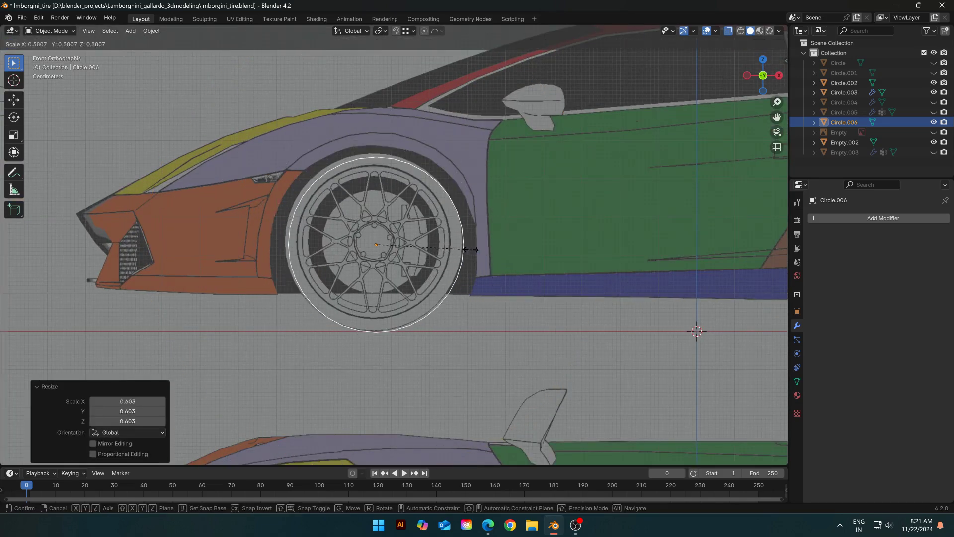
click(464, 248)
scroll(522, 278, up, 4)
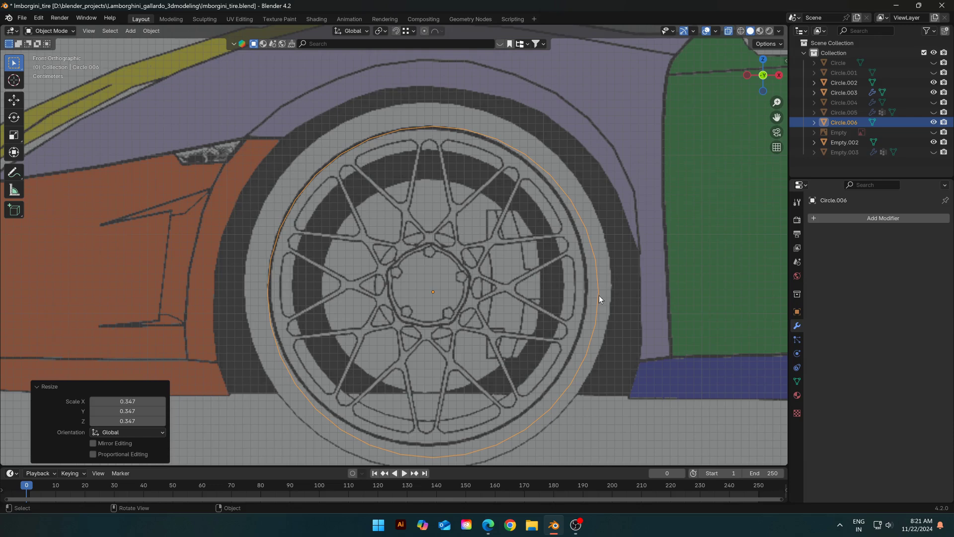
Fine-tune the circle's position and scale so it follows the rim's outer edge
key(g)
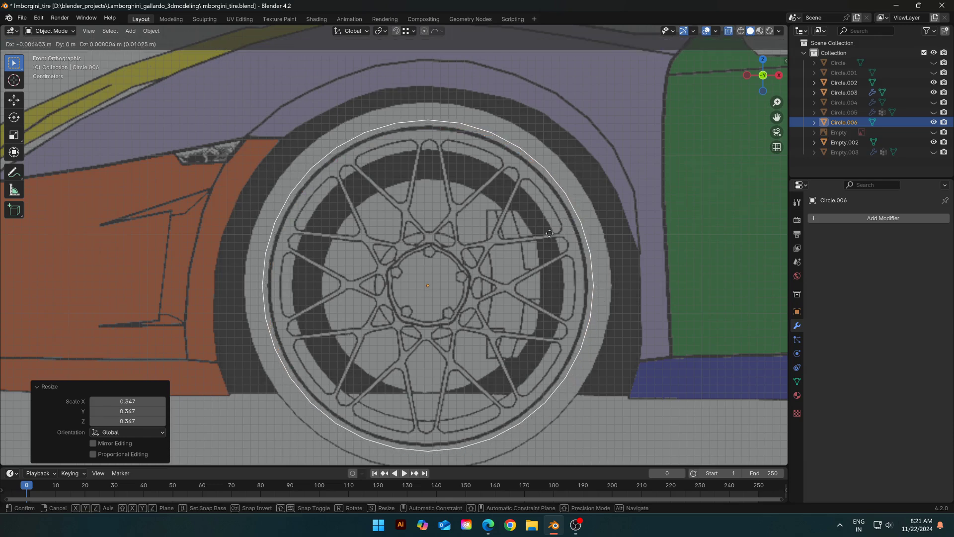
click(559, 240)
key(s)
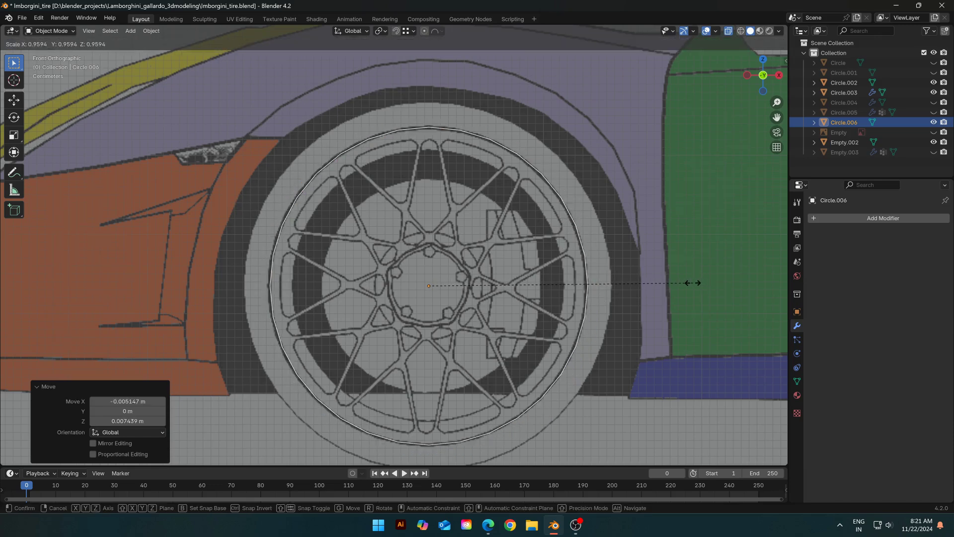
click(683, 287)
key(g)
click(680, 288)
scroll(585, 265, down, 1)
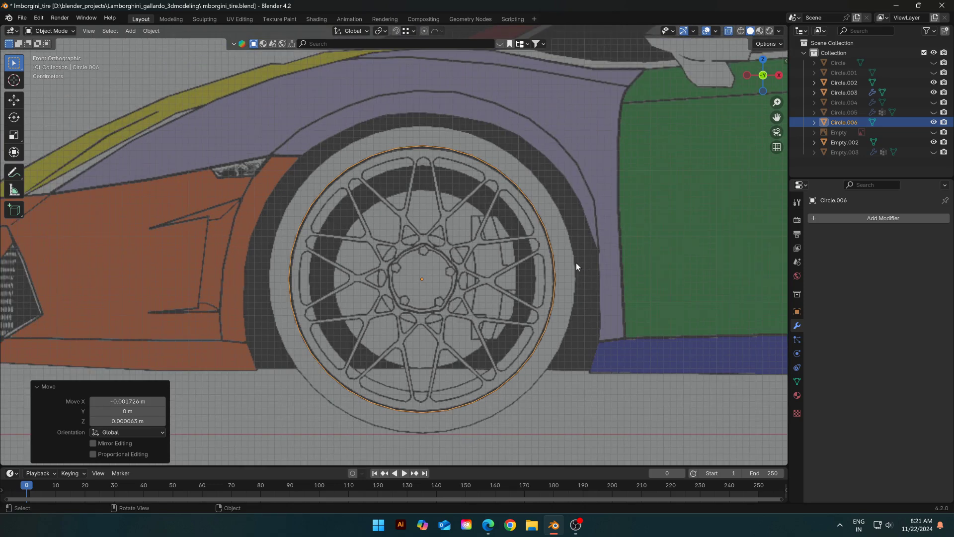
Snap the 3D cursor to the circle's centre and delete the circle
key(shift+s)
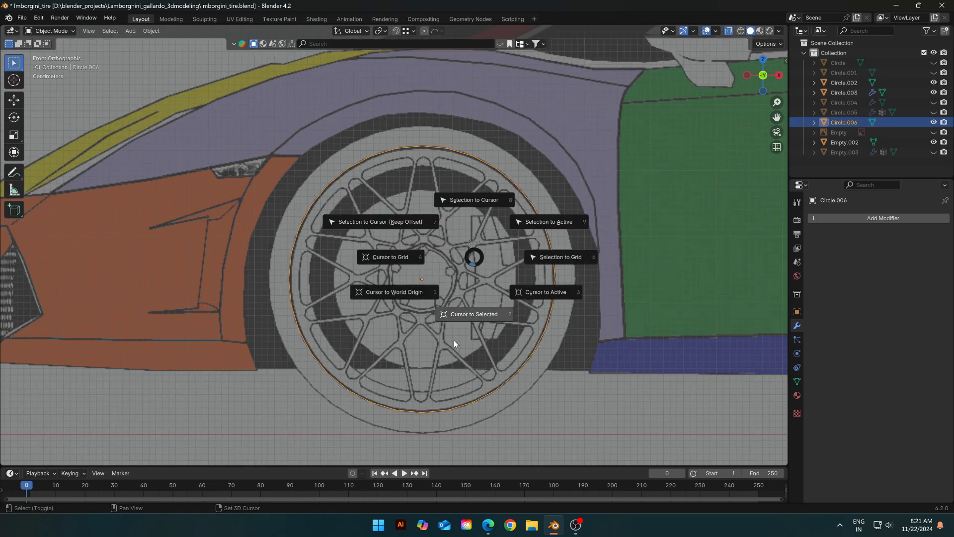
click(454, 340)
key(Tab)
key(Tab)
key(x)
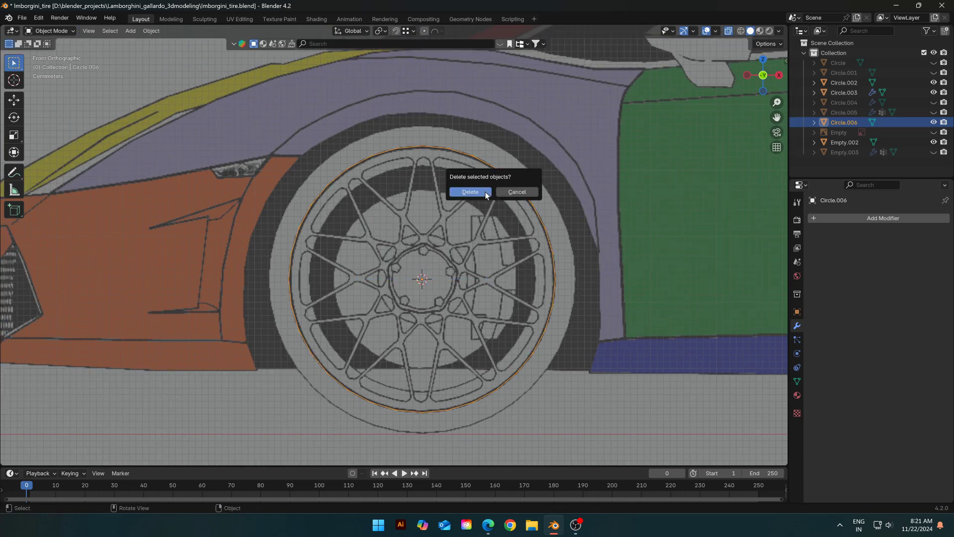
click(484, 192)
Add a 100-vertex circle at the 3D cursor and rotate it 90° about the X axis
key(shift+a)
mouse_move(485, 191)
click(577, 211)
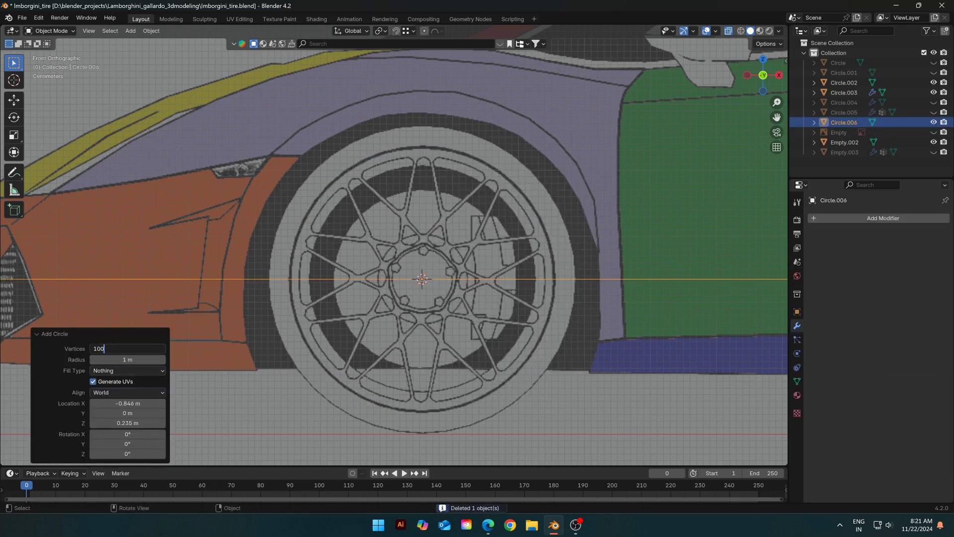
text(rx)
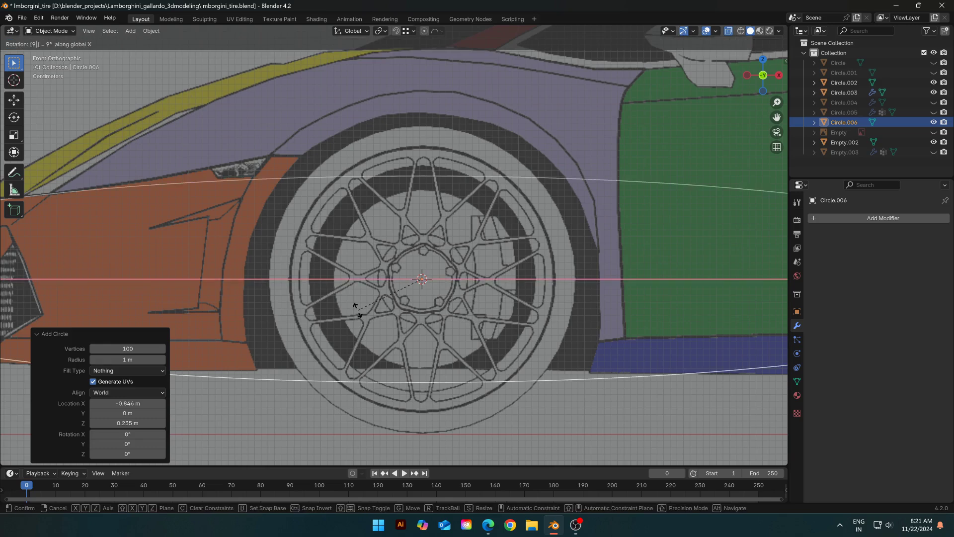
text(90)
key(Return)
Scale the 100-vertex circle down to match the rim's outer edge
scroll(365, 315, down, 6)
key(s)
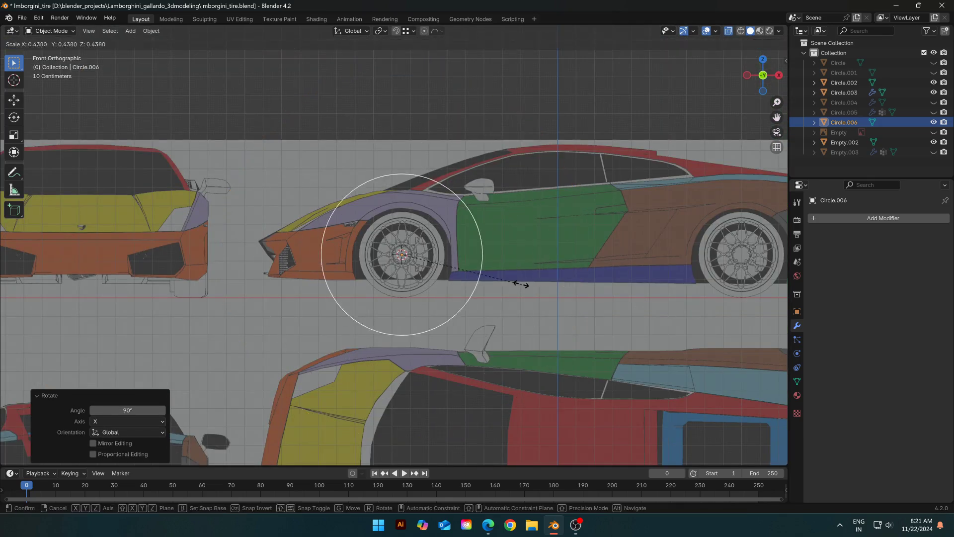
click(457, 271)
scroll(545, 290, up, 7)
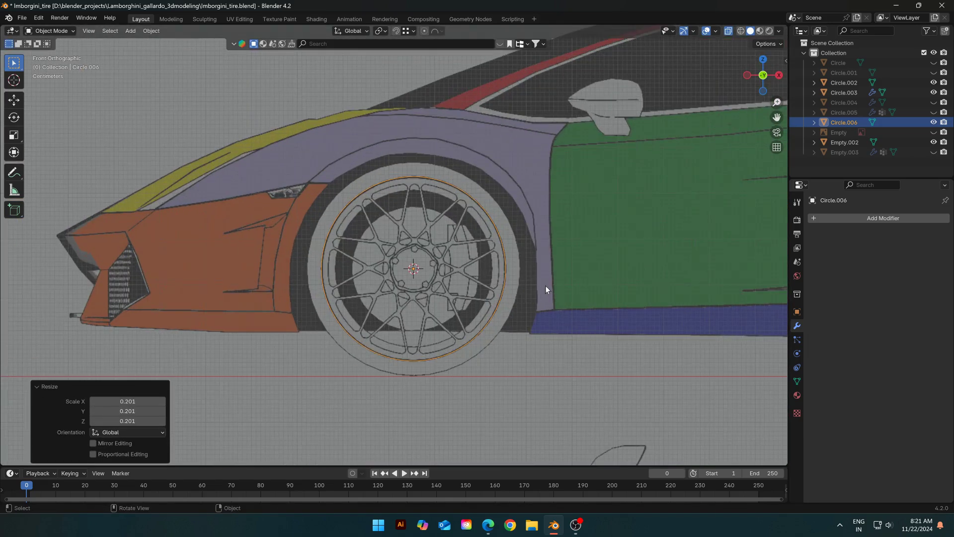
key(s)
click(645, 285)
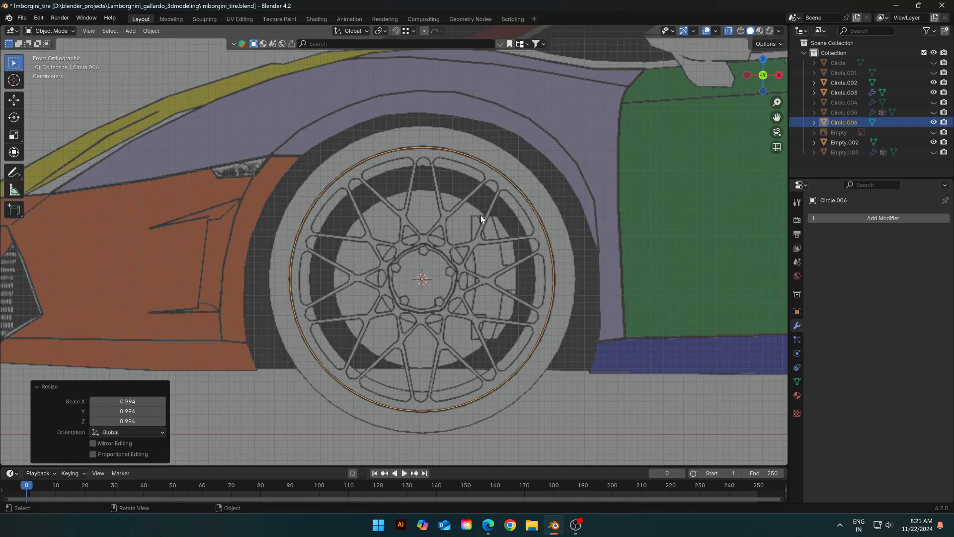
Connect opposite circle vertices with one vertical edge and one diagonal edge running along the upper-left spoke gap
key(Tab)
scroll(443, 156, up, 2)
click(439, 130)
scroll(430, 357, down, 4)
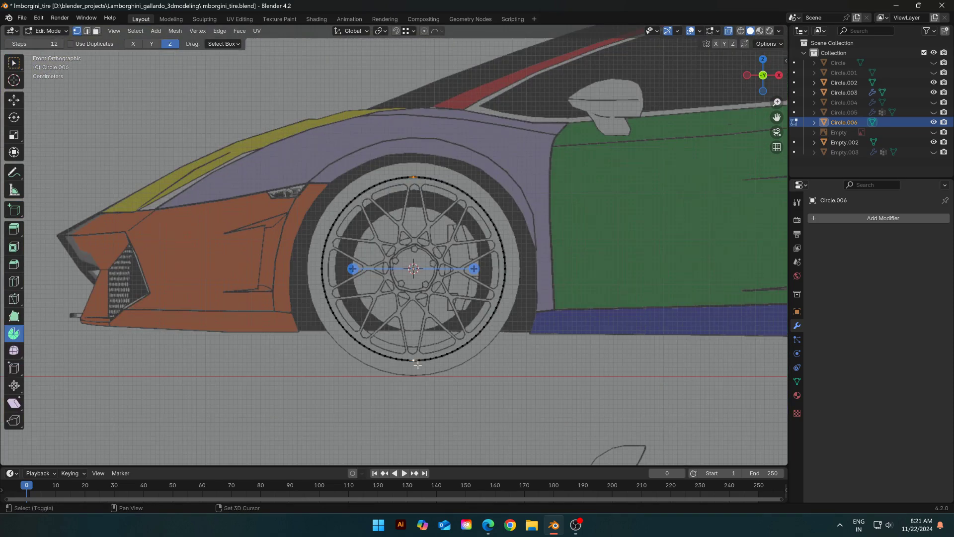
scroll(450, 281, up, 5)
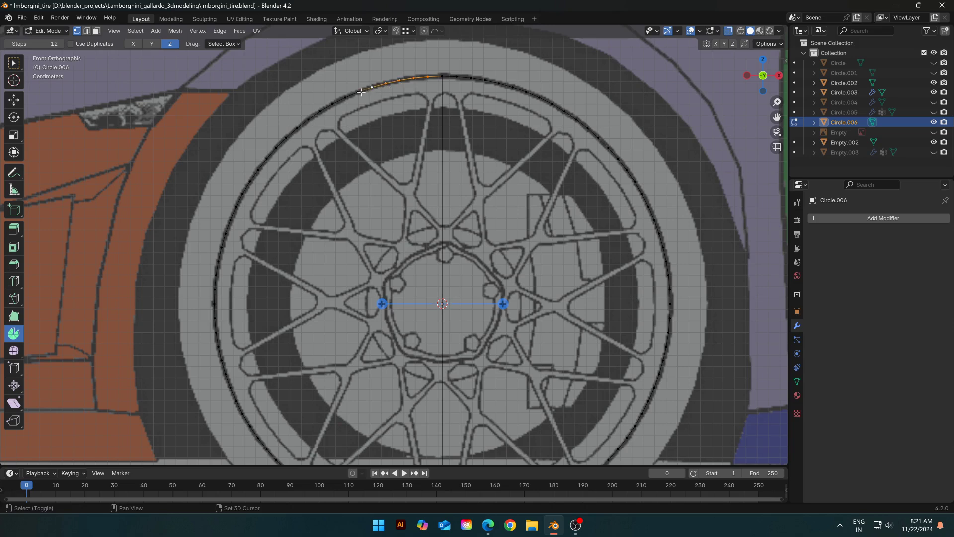
click(307, 120)
scroll(318, 144, down, 3)
shift+middle_drag(412, 417, 365, 316)
scroll(373, 367, up, 4)
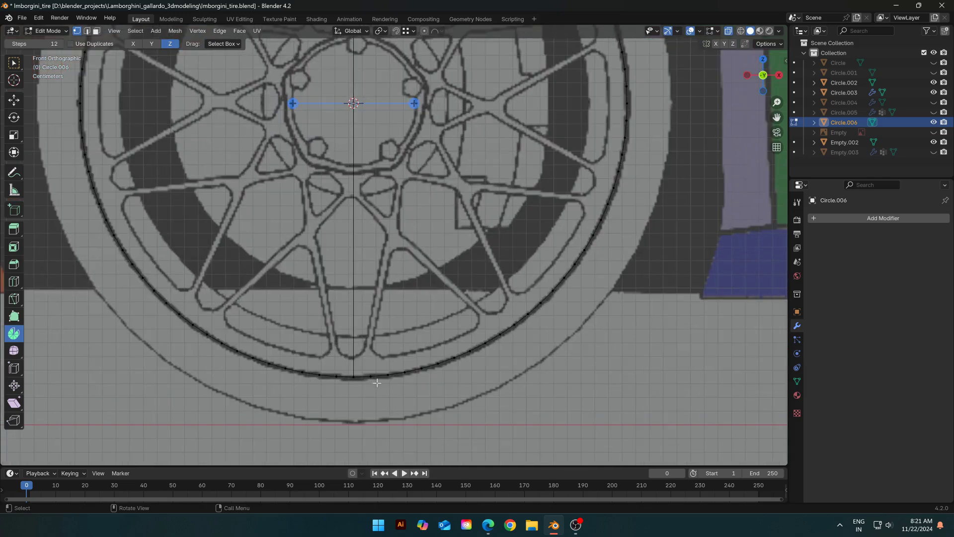
scroll(351, 184, down, 4)
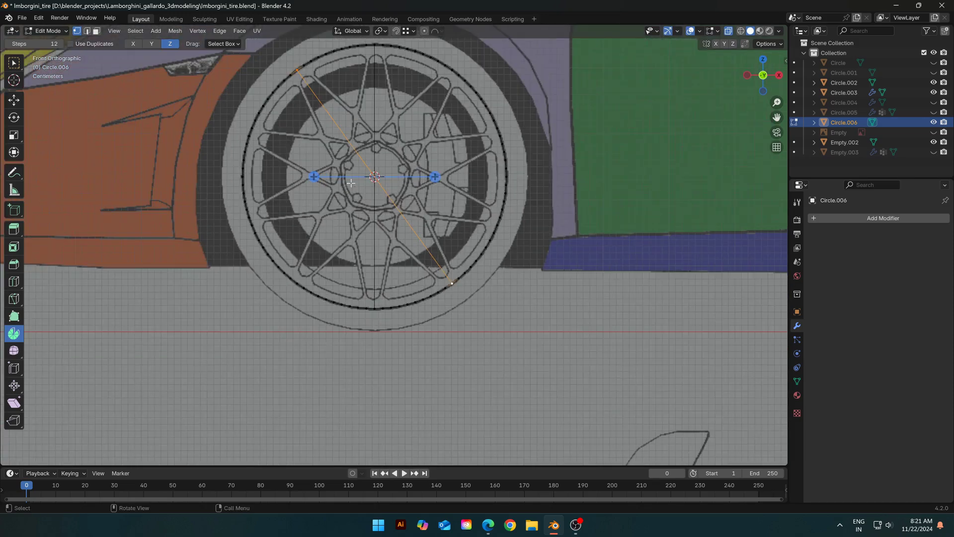
Add a midpoint vertex to the vertical and diagonal edges and merge the midpoints at the wheel's centre
shift+middle_drag(366, 125, 401, 236)
scroll(403, 237, up, 4)
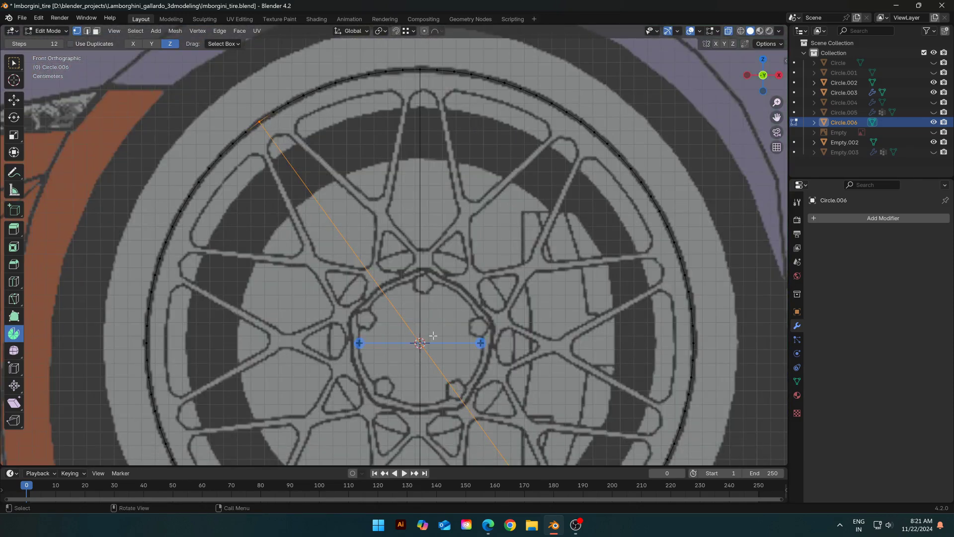
shift+middle_drag(457, 386, 433, 278)
key(ctrl+r)
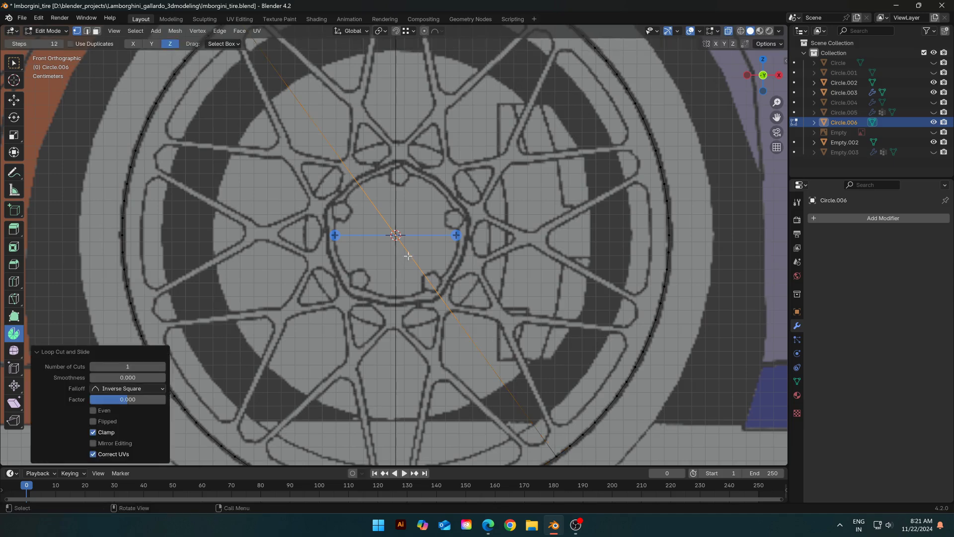
key(Escape)
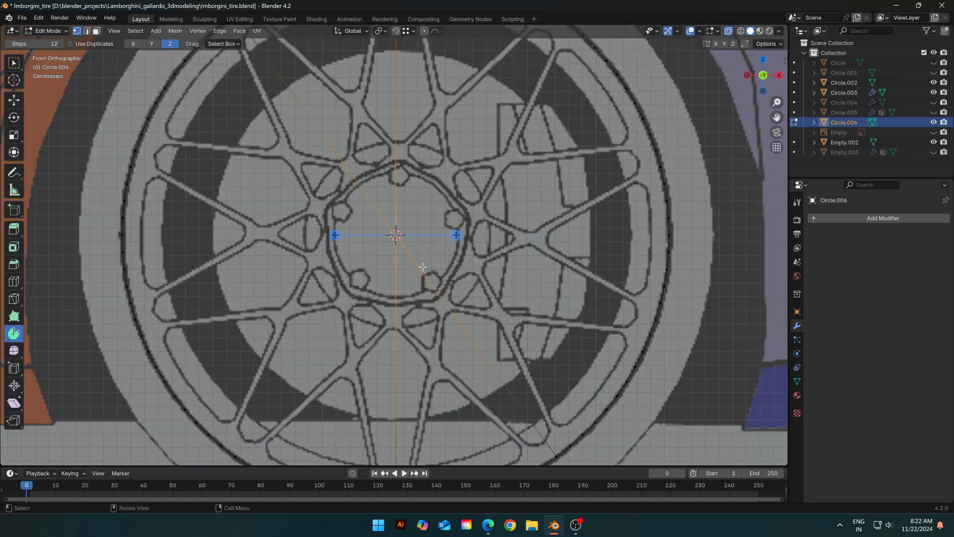
key(m)
click(401, 232)
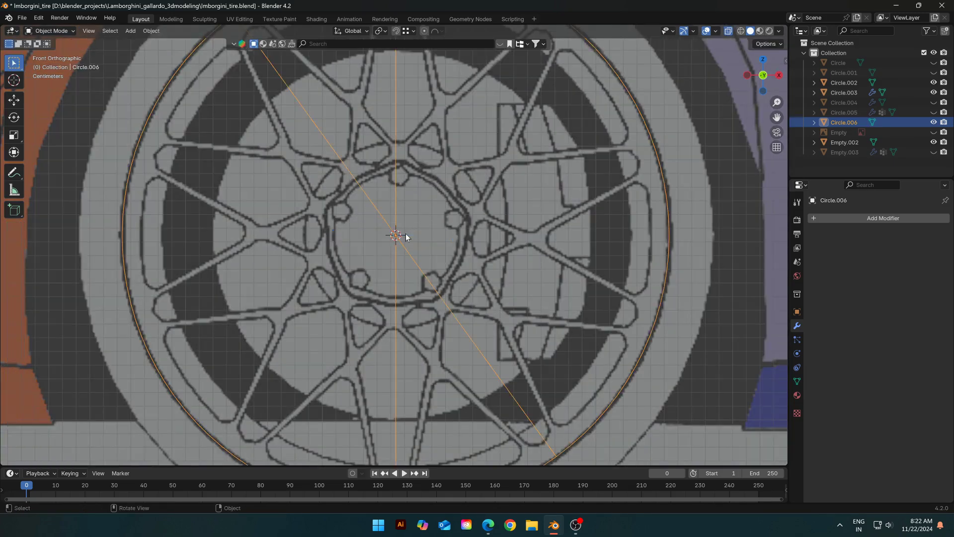
Select the arc between the diagonal and vertical edges, invert the selection and delete the remaining vertices, leaving only that wedge
scroll(406, 233, down, 5)
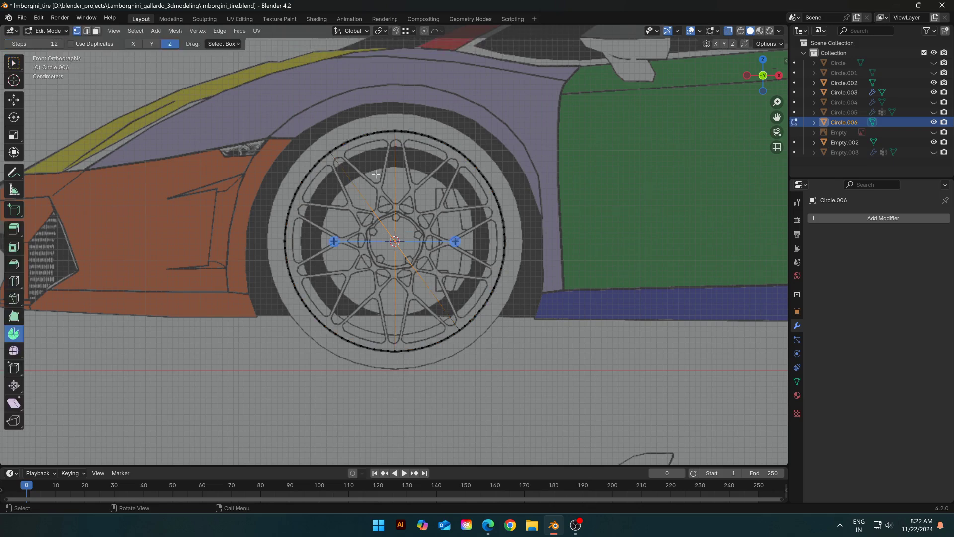
ctrl+click(392, 131)
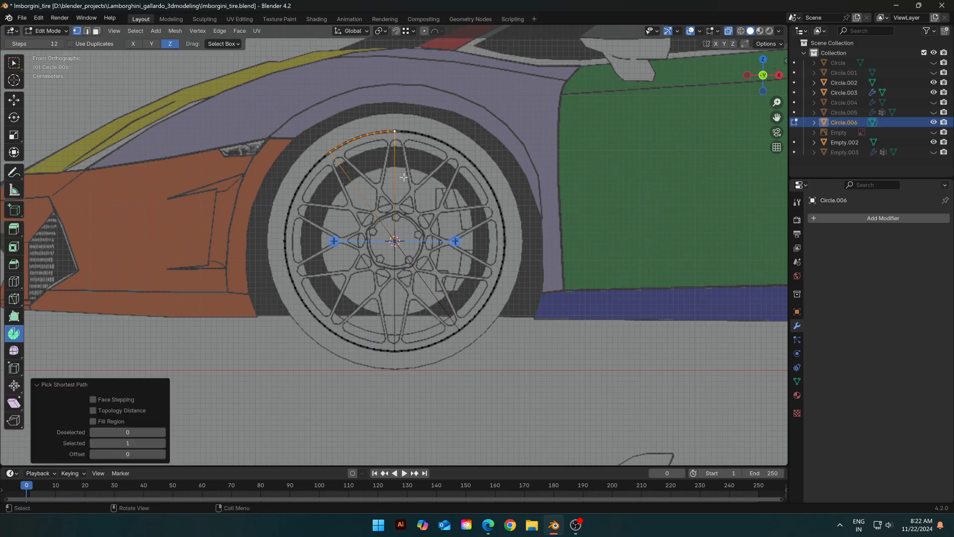
key(ctrl+i)
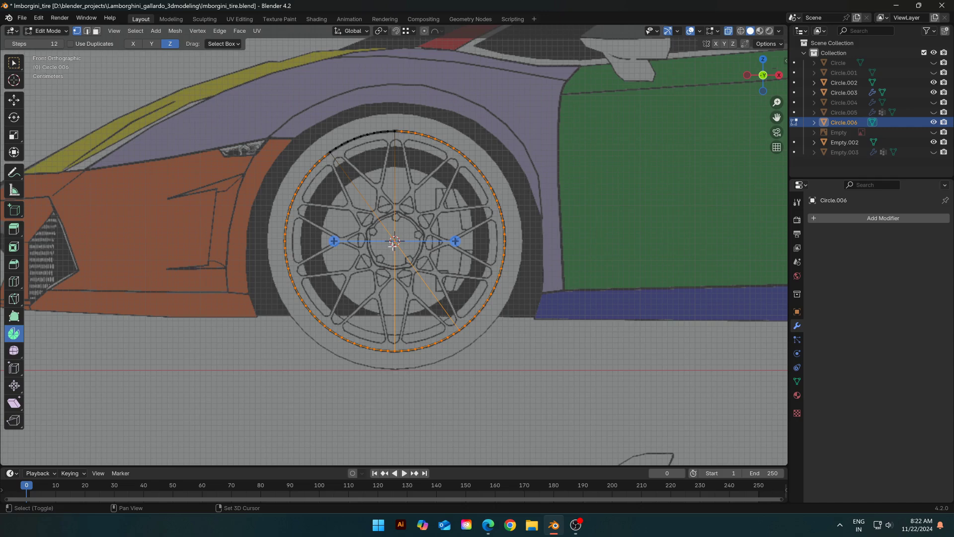
key(x)
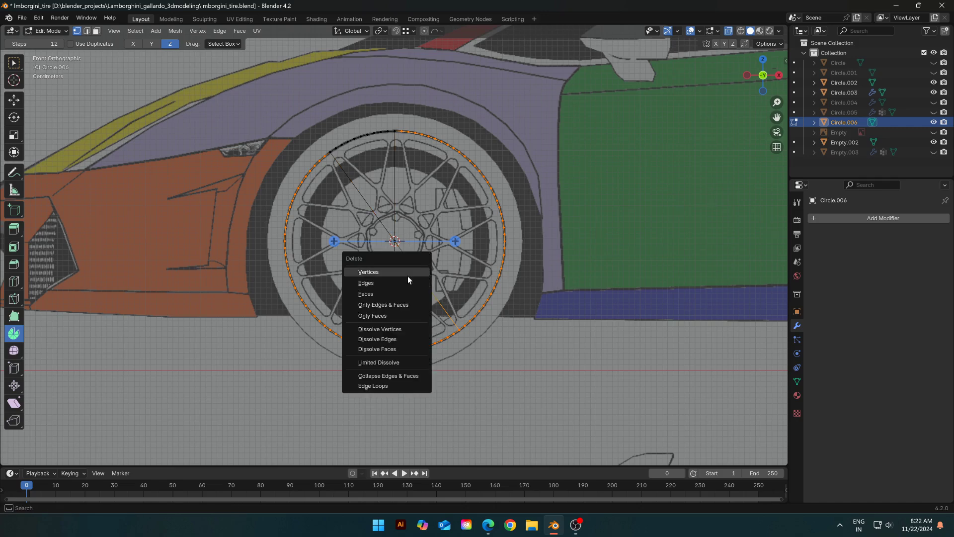
click(407, 275)
Extrude single arc vertices inward to both upper corners of the rim opening and beside the diagonal spoke
scroll(432, 158, up, 9)
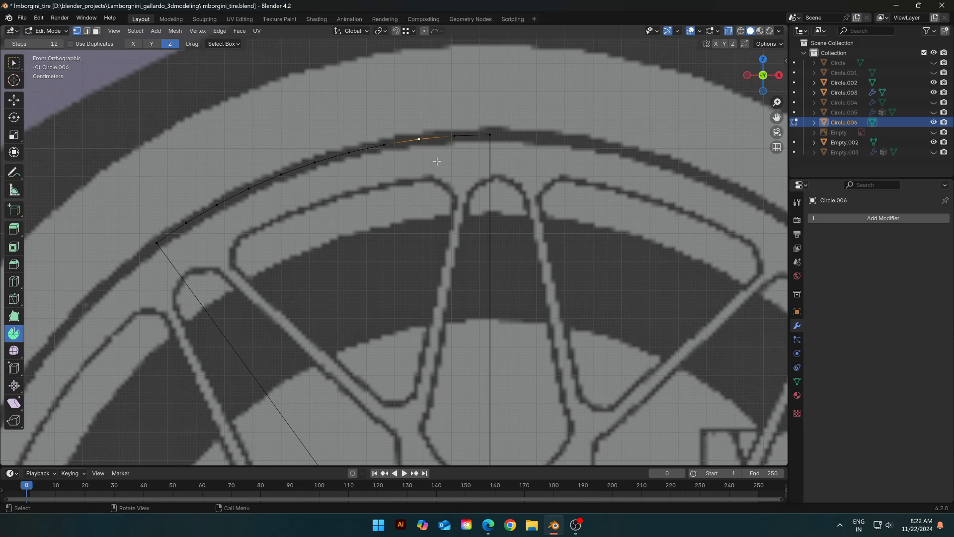
scroll(411, 190, down, 2)
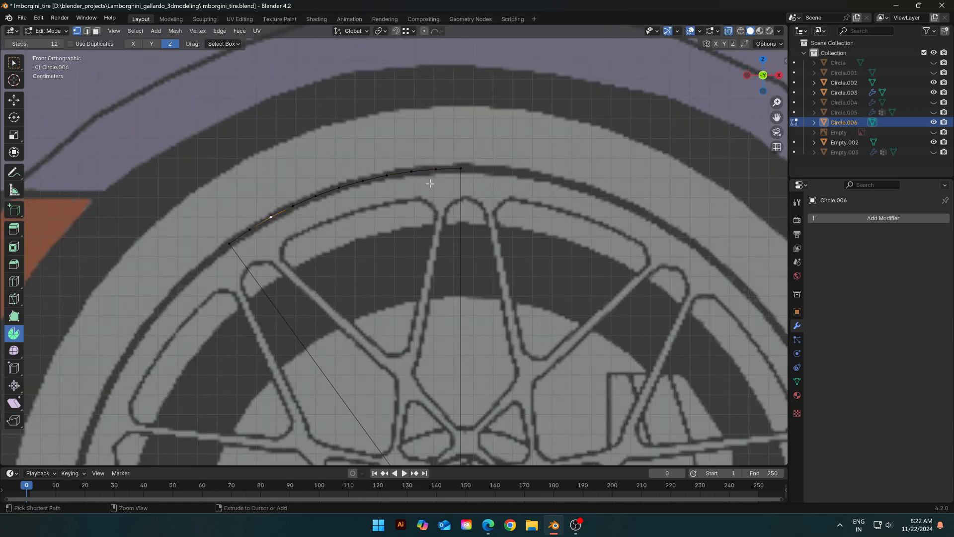
scroll(450, 189, up, 2)
ctrl+right_click(412, 238)
shift+middle_drag(158, 267, 245, 234)
click(245, 234)
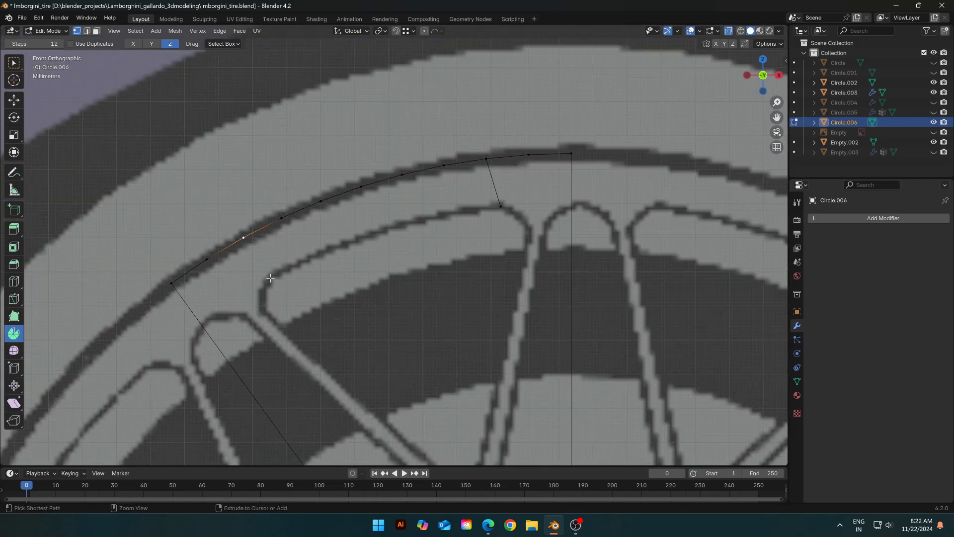
ctrl+right_click(270, 275)
shift+middle_drag(261, 306, 283, 246)
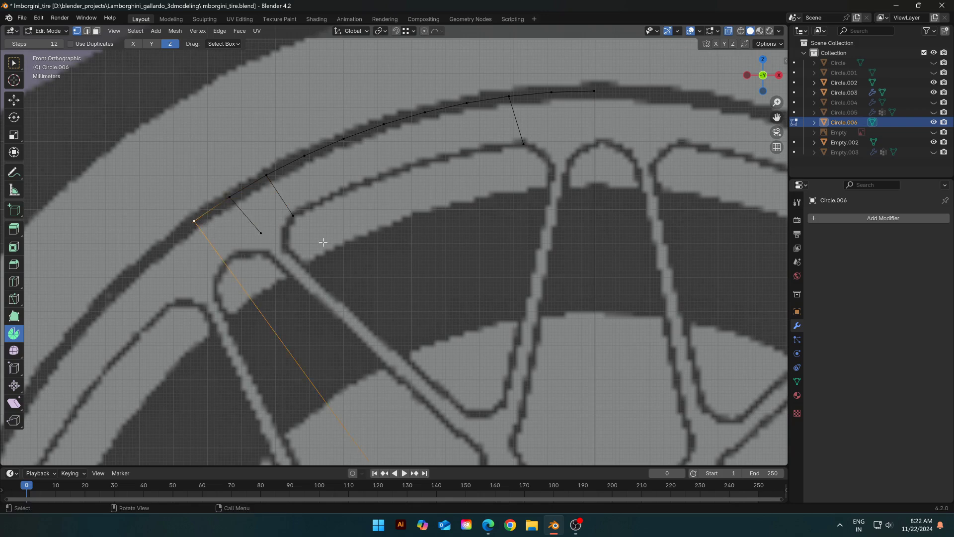
Cut the diagonal edge, slide the new vertex up to the small spoke opening and fill the adjoining rim face
key(ctrl+r)
scroll(323, 242, down, 6)
key(g)
key(g)
scroll(339, 232, up, 5)
key(f)
click(253, 258)
key(g)
key(g)
click(254, 262)
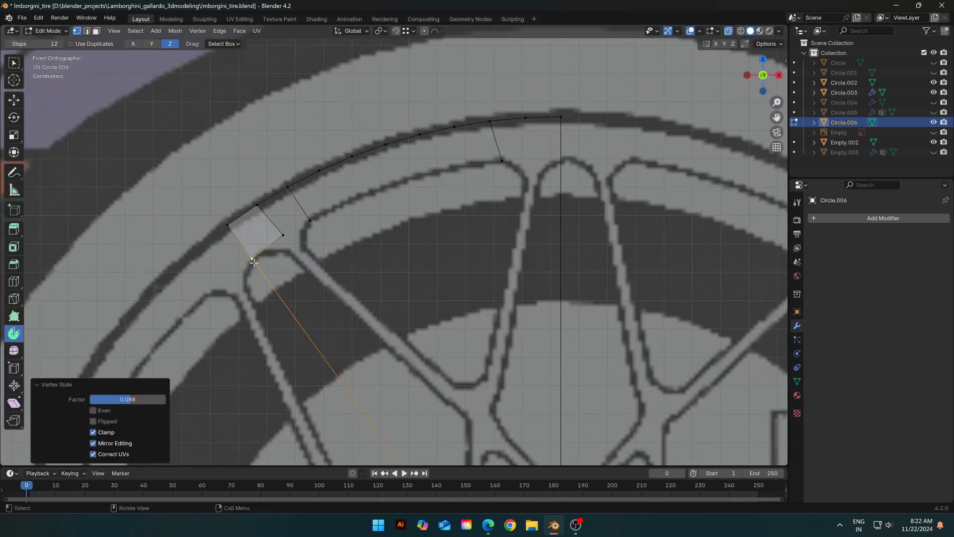
Extrude the inner corners of the filled rim faces to the start of the diagonal spoke and fit the vertices to its outline
ctrl+right_click(288, 256)
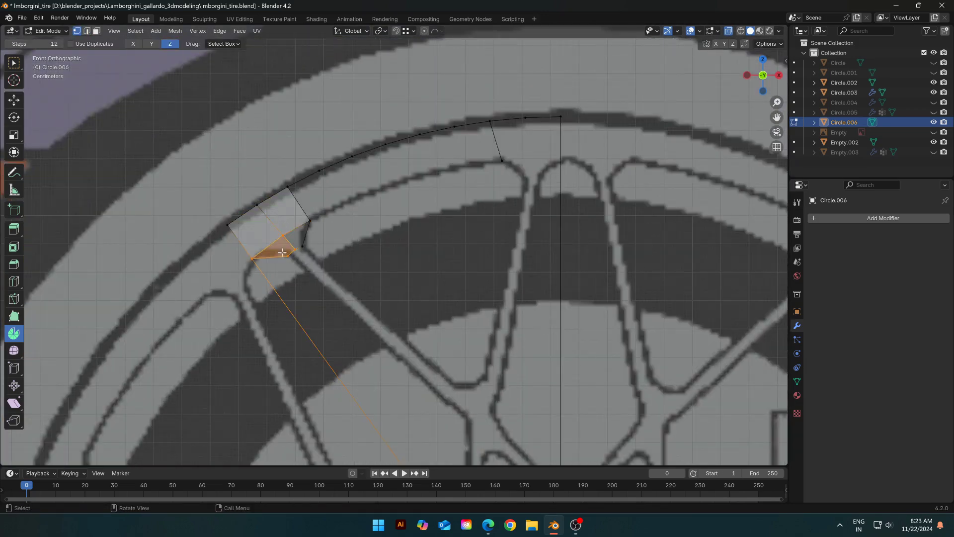
click(302, 245)
key(g)
click(304, 244)
shift+click(295, 249)
shift+middle_drag(286, 240, 139, 279)
scroll(139, 279, up, 2)
key(2)
click(139, 279)
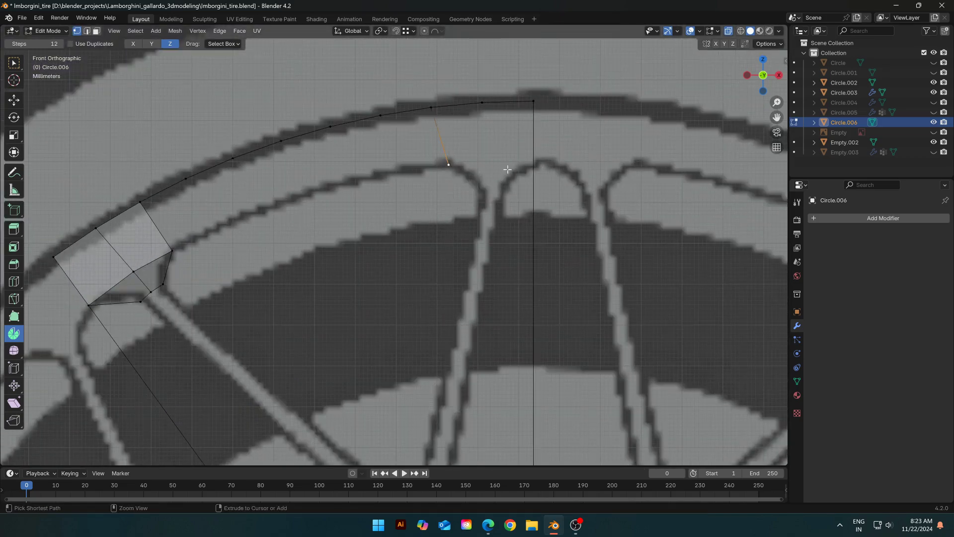
Extrude an inner vertex above the upright spoke, cut and slide a matching vertex on the vertical edge, and fill the rim faces between
ctrl+right_click(489, 163)
key(ctrl+r)
double_click(535, 166)
scroll(535, 166, down, 5)
key(g)
key(g)
click(451, 213)
shift+click(432, 212)
scroll(418, 214, up, 5)
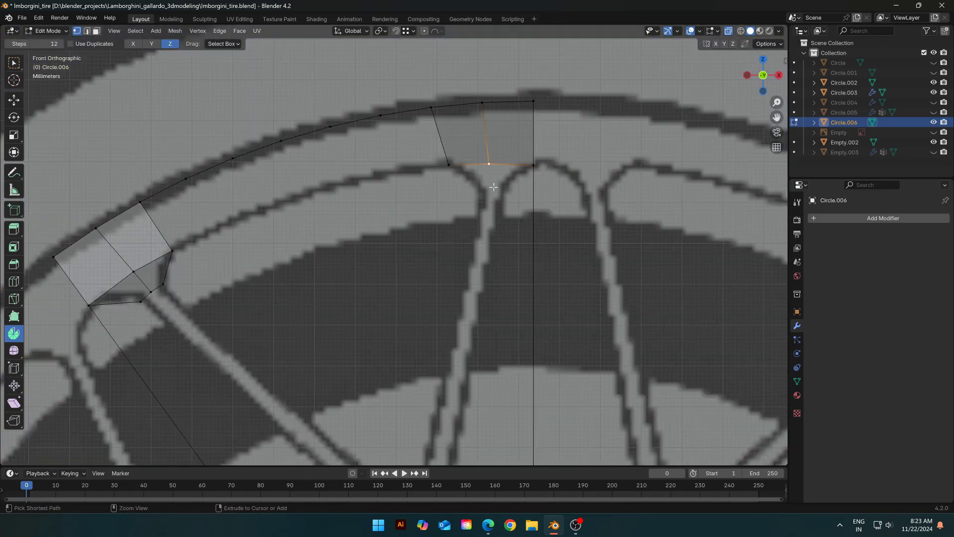
Extrude both spokes down to their junction, close the junction face and loop cut along the middle of the spokes
scroll(504, 197, down, 2)
shift+middle_drag(427, 428, 432, 314)
ctrl+right_click(392, 290)
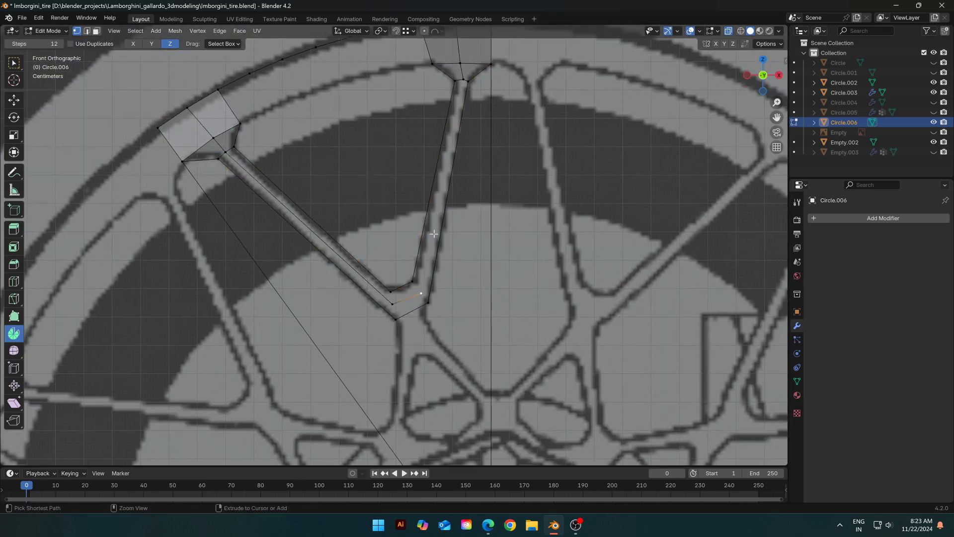
key(ctrl+r)
click(423, 297)
click(276, 198)
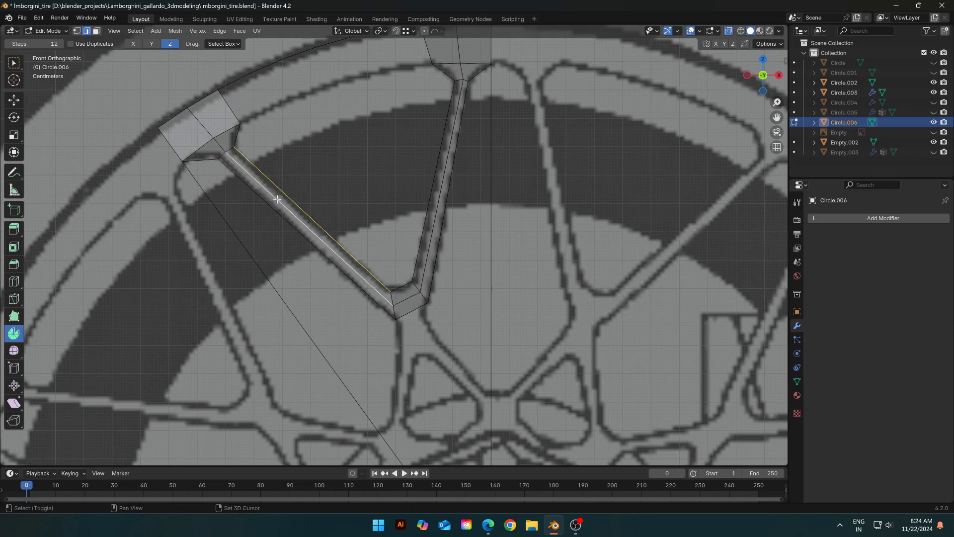
Move the wheel segment along the Y axis and recalculate the normals of all its faces to point outward
key(Tab)
middle_drag(328, 244, 511, 251)
key(g)
key(y)
key(Tab)
key(a)
key(shift+n)
key(1)
Fit the vertices at the spoke junction and at the top of the upright spoke to the blueprint outline
scroll(399, 275, up, 6)
click(395, 194)
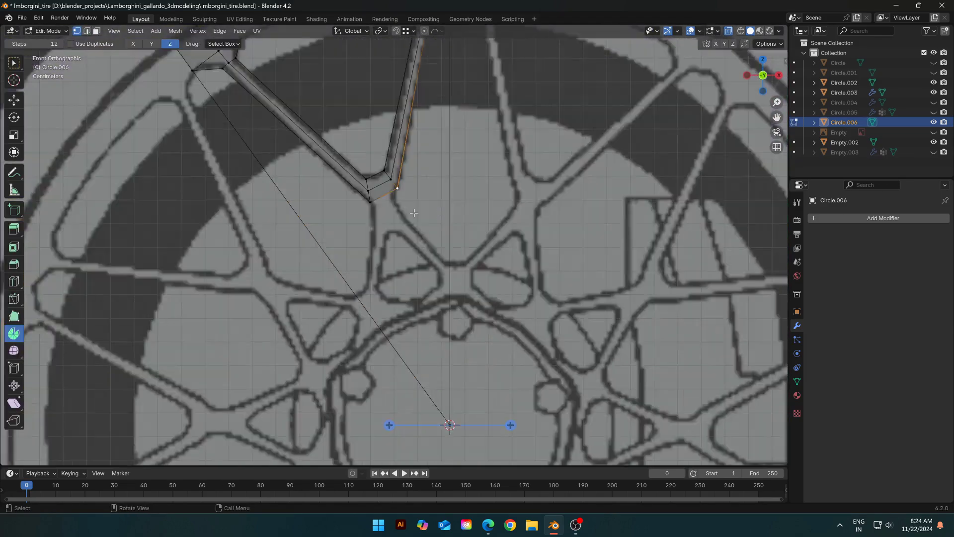
scroll(392, 191, up, 2)
click(360, 162)
key(g)
click(363, 163)
scroll(439, 214, down, 2)
click(443, 182)
key(g)
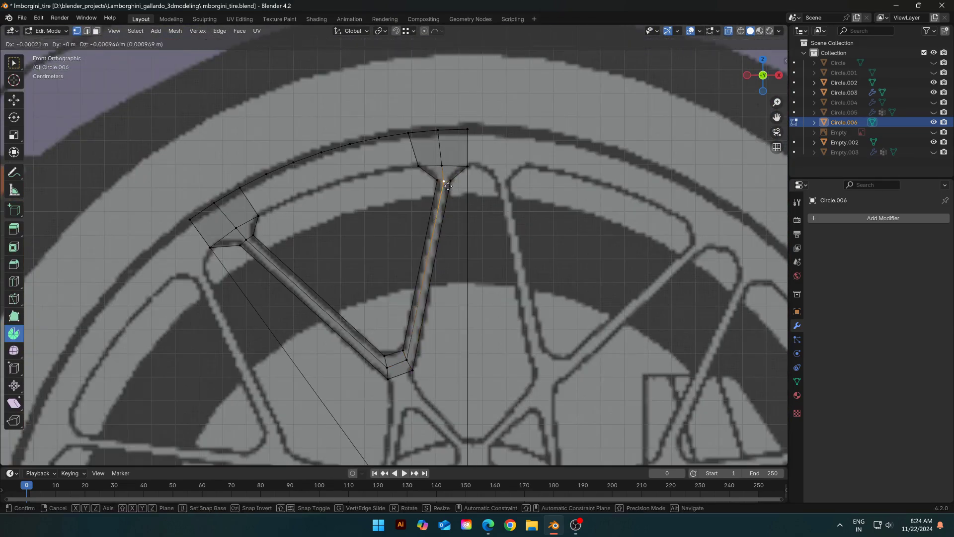
click(450, 171)
Duplicate the outer rim arc between the filled end faces and scale it by 0.931 about the 3D cursor
ctrl+click(266, 174)
scroll(387, 199, down, 6)
key(shift+d)
click(381, 31)
click(403, 65)
key(s)
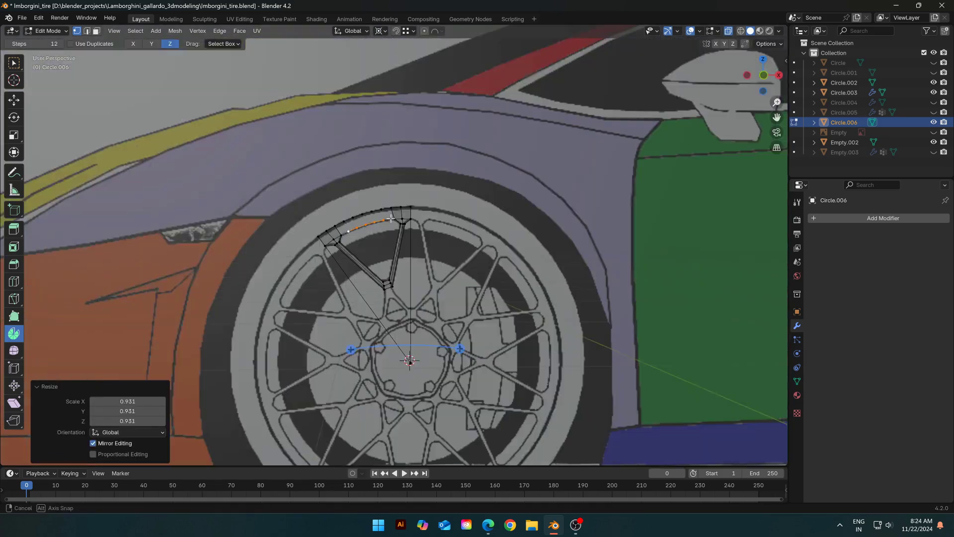
Join the duplicated arc to the end faces, fill the band between both arcs and recalculate all normals outward
scroll(348, 209, up, 8)
click(381, 137)
shift+click(429, 131)
key(f)
key(2)
click(422, 108)
key(f)
key(f)
key(f)
key(f)
key(f)
key(f)
key(a)
key(shift+n)
Extrude the lower edge of the spoke junction to the tip of the triangular opening and add loop cuts through it
shift+middle_drag(409, 290, 402, 121)
click(373, 171)
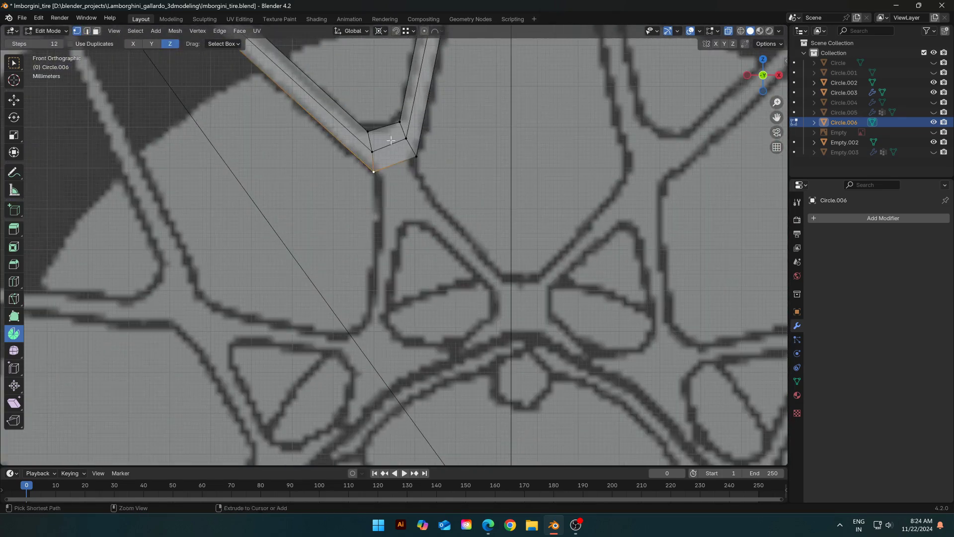
ctrl+right_click(423, 225)
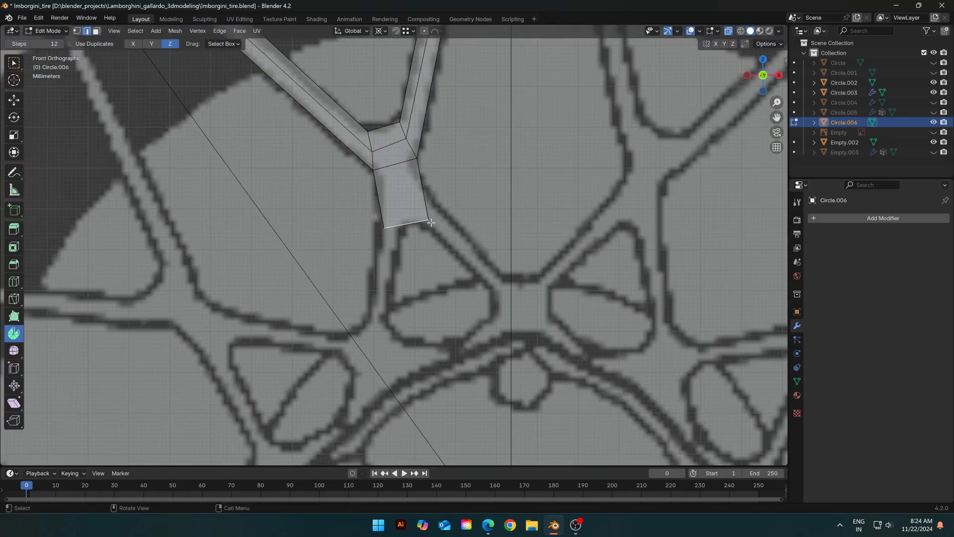
click(391, 137)
key(g)
key(ctrl+r)
click(426, 183)
Set the transform pivot back to Median Point and fit the side vertices below the junction to the outline
ctrl+click(381, 198)
click(381, 31)
click(405, 88)
click(381, 198)
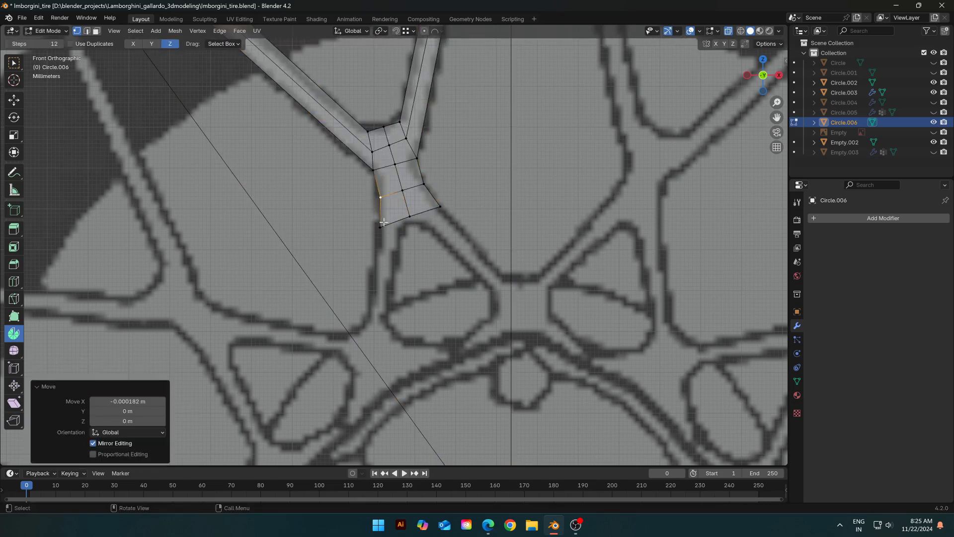
Extrude the two lower edges of the junction into separate branches on either side of the triangular opening
click(380, 227)
shift+click(410, 219)
key(e)
click(412, 221)
shift+click(439, 205)
scroll(428, 219, down, 3)
key(e)
Fit the end vertices of both branches to the outline and cut the vertical edge level with the branch end
click(344, 252)
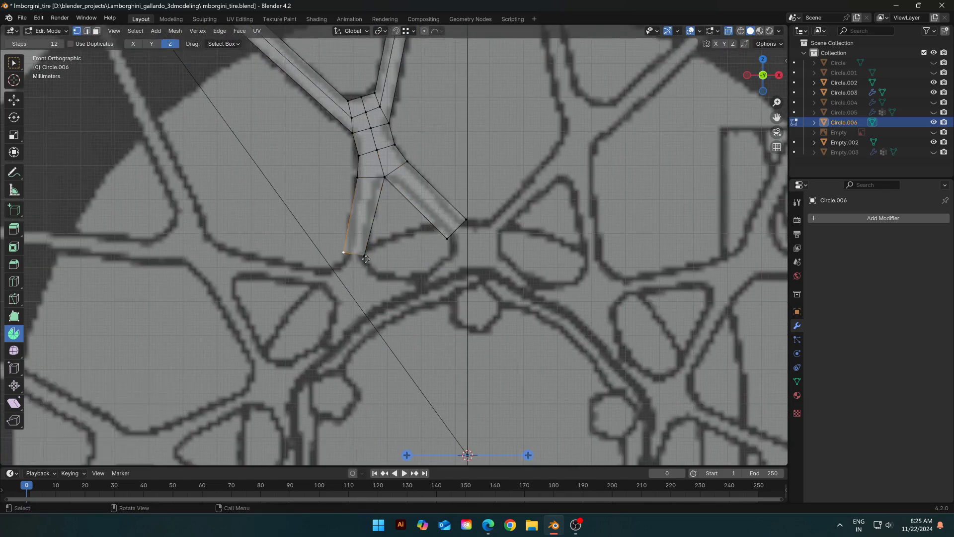
key(g)
click(466, 220)
key(g)
scroll(462, 244, down, 3)
key(ctrl+r)
scroll(462, 244, up, 3)
Fit the inner branch corner and extend vertices from both branch ends around the rounded opening's outline
click(447, 239)
key(g)
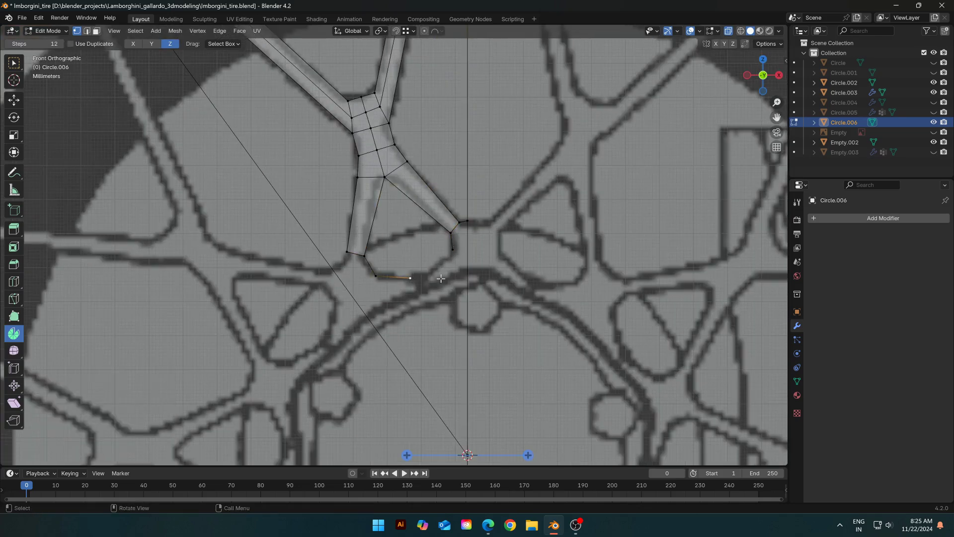
key(m)
click(443, 284)
scroll(398, 294, down, 3)
Cut the diagonal edge and connect its new vertex to the outer corner of the left branch
key(ctrl+r)
click(338, 224)
click(365, 261)
shift+click(367, 251)
shift+click(375, 251)
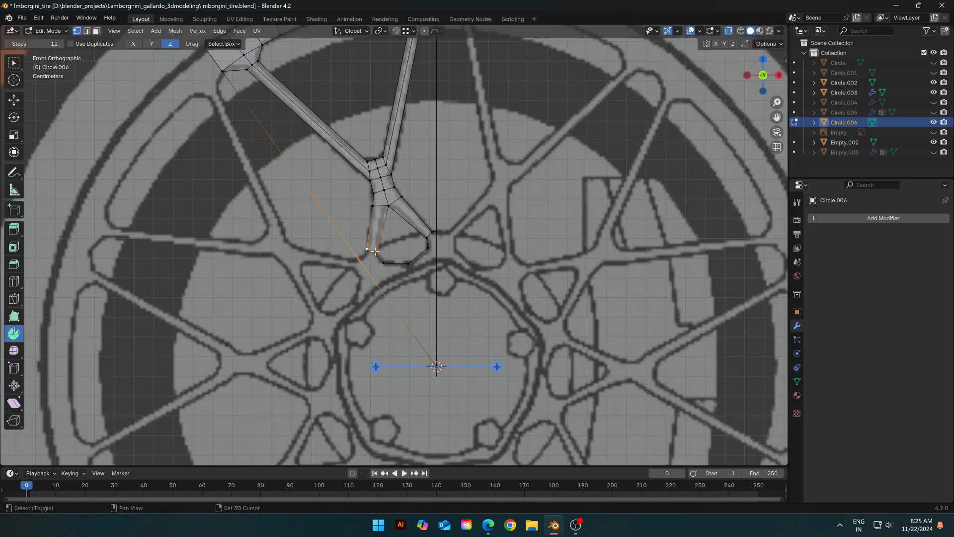
shift+click(375, 251)
key(f)
Cut the diagonal edge again and slide the new vertex to where it meets the hub outline
scroll(392, 268, up, 2)
key(ctrl+r)
click(423, 313)
key(g)
key(g)
click(406, 275)
Extrude vertices along the hub outline and fill the faces between it and the rounded opening
ctrl+right_click(387, 295)
scroll(412, 288, up, 2)
ctrl+right_click(470, 278)
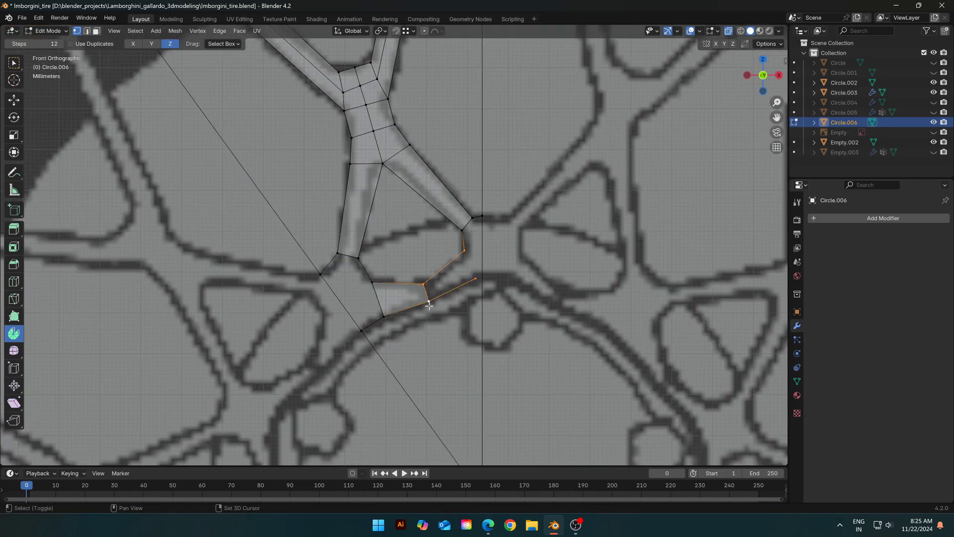
key(f)
Cut the vertical edge and slide its new vertex to the level of the hub outline
scroll(485, 291, down, 4)
key(ctrl+r)
key(g)
scroll(447, 281, up, 5)
Try merging the last hub outline vertex into the vertex on the vertical edge using At Last
shift+click(501, 284)
key(m)
click(515, 324)
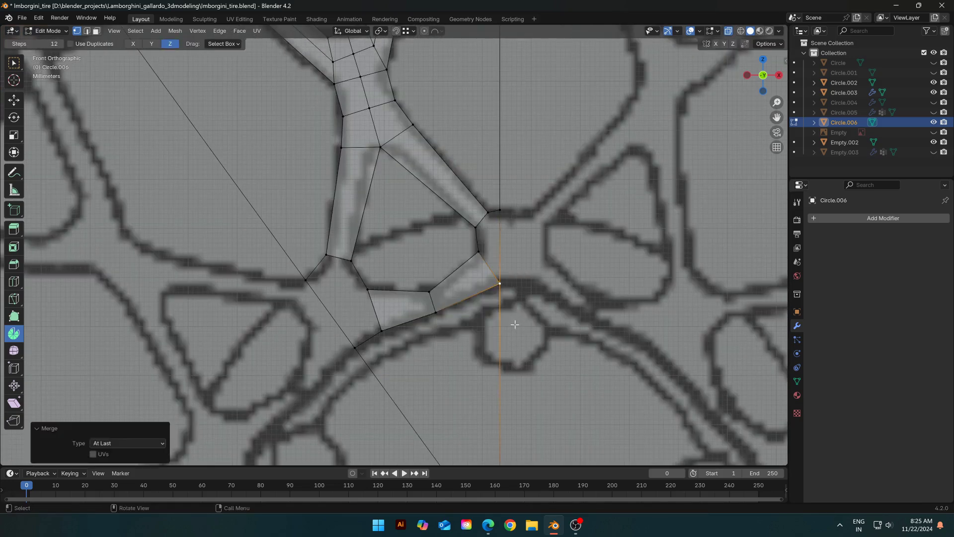
key(ctrl+z)
Connect the hub outline's end to the vertical edge, cut that edge and slide the new vertex beside the rounded opening
key(f)
key(ctrl+r)
click(502, 248)
key(g)
key(g)
click(503, 249)
Cut the vertical edge once more and fill the faces between the right branch's end and the vertical edge
key(ctrl+r)
shift+click(475, 228)
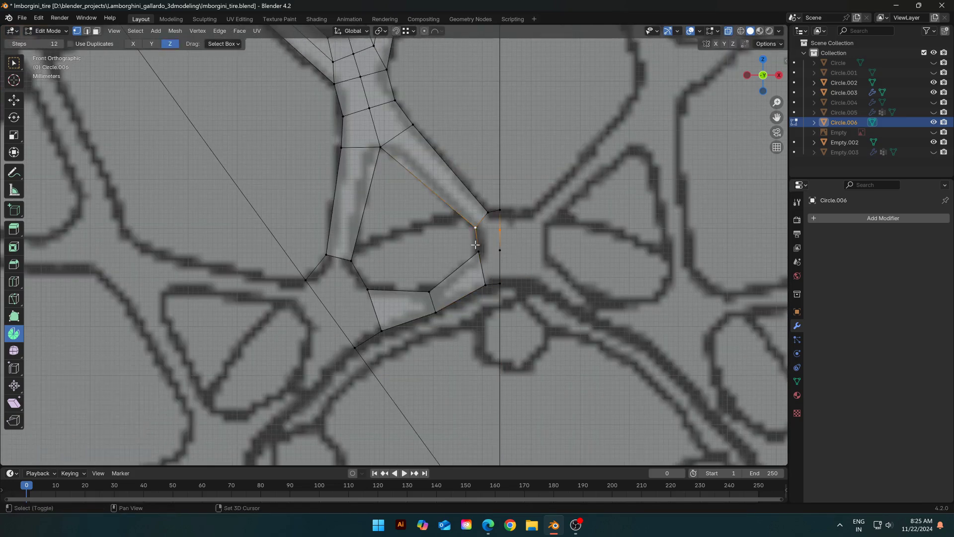
shift+click(488, 212)
shift+click(499, 210)
key(f)
Cut the diagonal edge beside the left branch's end and fill the corner faces down to the hub outline
key(ctrl+r)
click(330, 314)
click(326, 253)
key(f)
shift+click(382, 331)
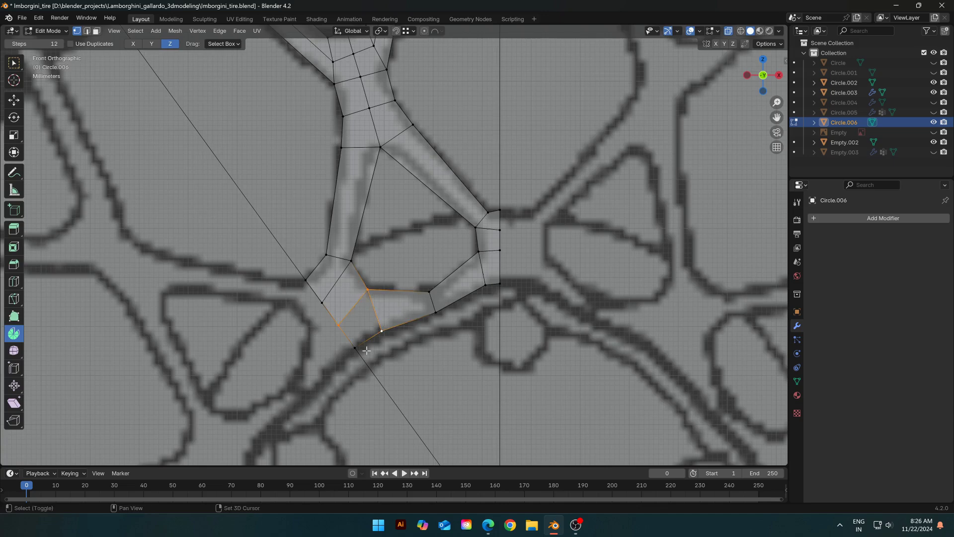
shift+click(355, 348)
key(f)
Add three loop cuts across the left branch and move its lower inner corner onto the outline
key(Tab)
scroll(413, 334, down, 5)
key(Tab)
key(ctrl+r)
key(g)
key(g)
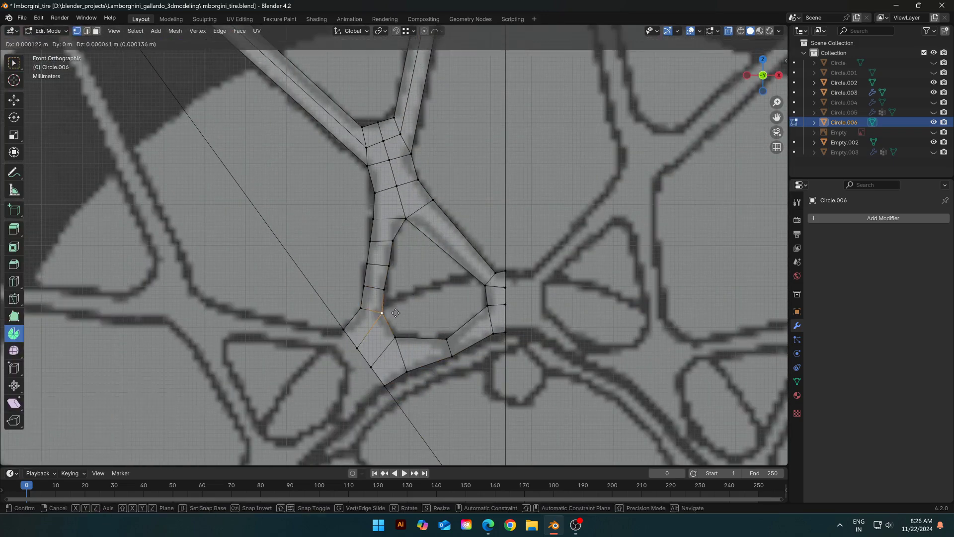
click(391, 312)
Add three evenly spaced loop cuts across the right branch and fit its upper inner vertex to the outline
key(ctrl+r)
scroll(439, 239, up, 2)
click(439, 239)
right_click(439, 238)
click(426, 236)
key(g)
click(431, 233)
Fit the vertex at the rounded opening's inner side and the middle hub outline vertex to the blueprint
click(488, 305)
key(g)
click(491, 308)
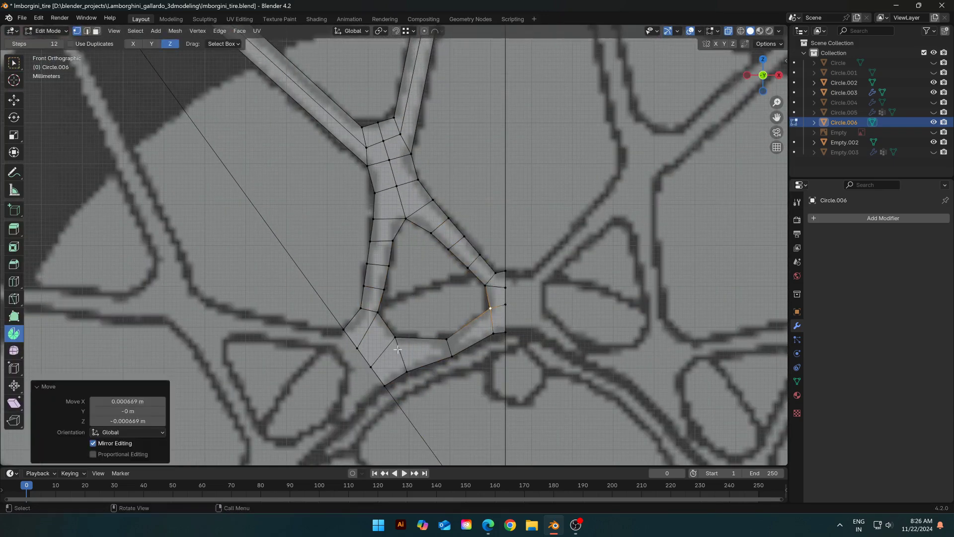
click(451, 356)
key(g)
click(450, 354)
Try adding nine loop cuts across the diagonal spoke
scroll(448, 347, down, 4)
key(ctrl+r)
scroll(359, 262, up, 4)
click(359, 262)
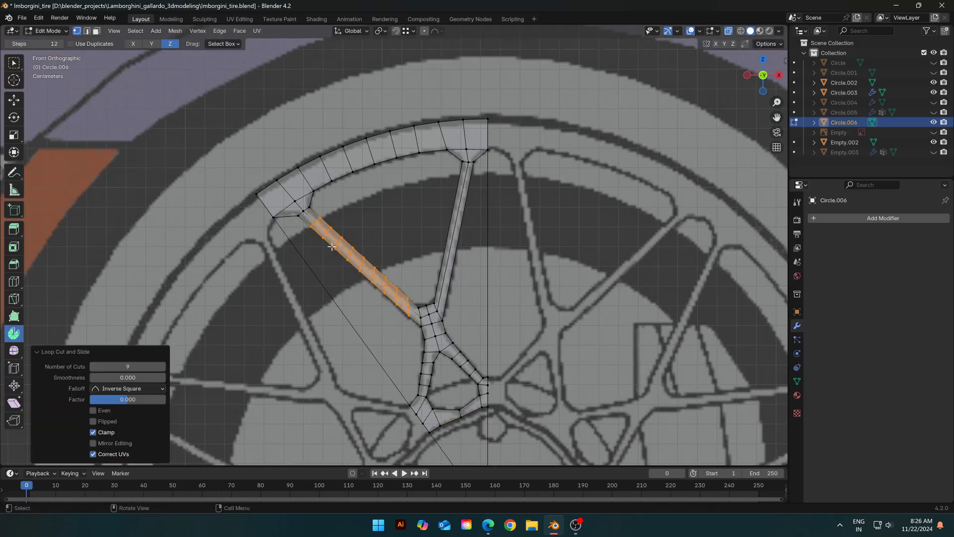
key(ctrl+z)
Add evenly spaced loop cuts across the diagonal spoke and seven across the upright spoke
key(ctrl+r)
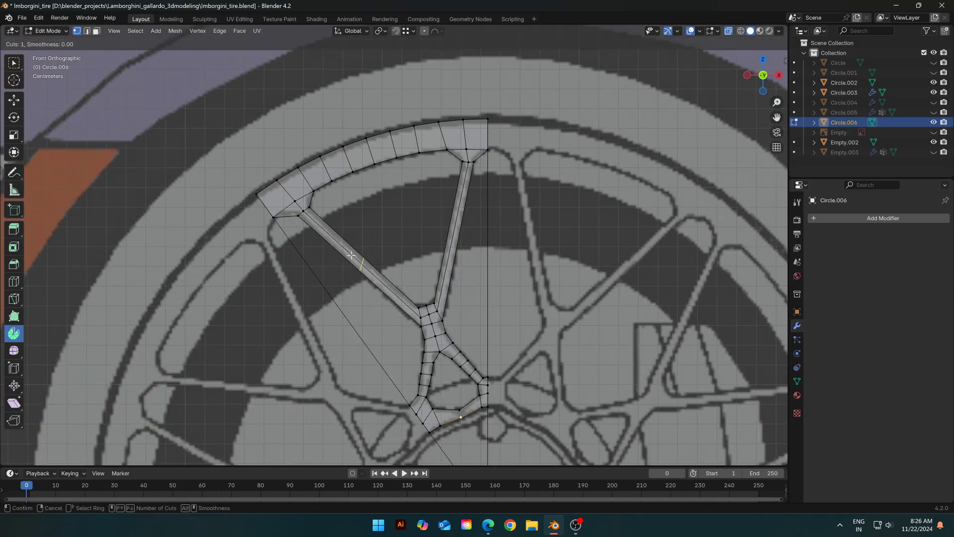
click(351, 255)
click(349, 254)
key(ctrl+r)
key(7)
click(453, 243)
click(452, 244)
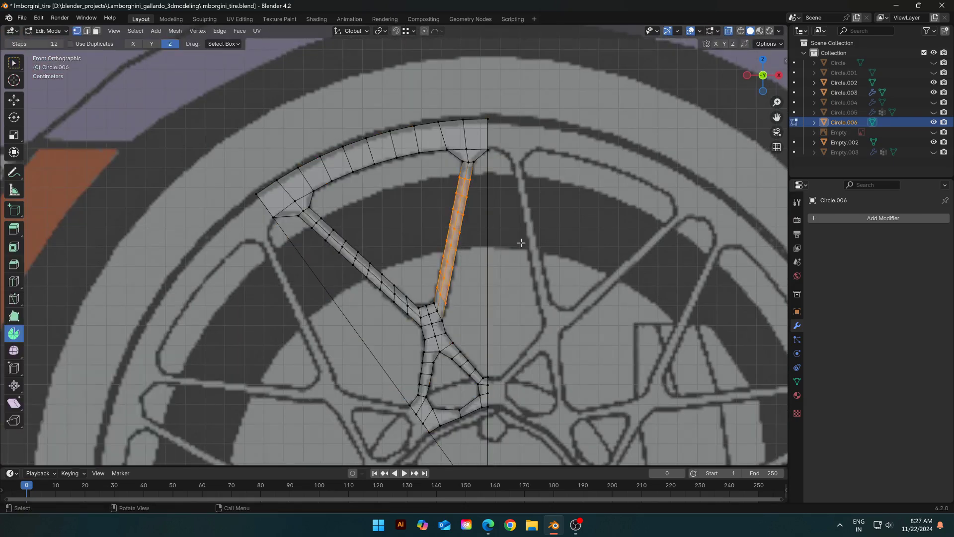
Delete the two long leftover construction edges bounding the spoke wedge
key(Tab)
key(Tab)
key(Tab)
scroll(513, 240, down, 2)
shift+middle_drag(499, 224, 458, 70)
key(Tab)
shift+middle_drag(450, 178, 475, 247)
scroll(472, 243, up, 1)
key(2)
click(444, 203)
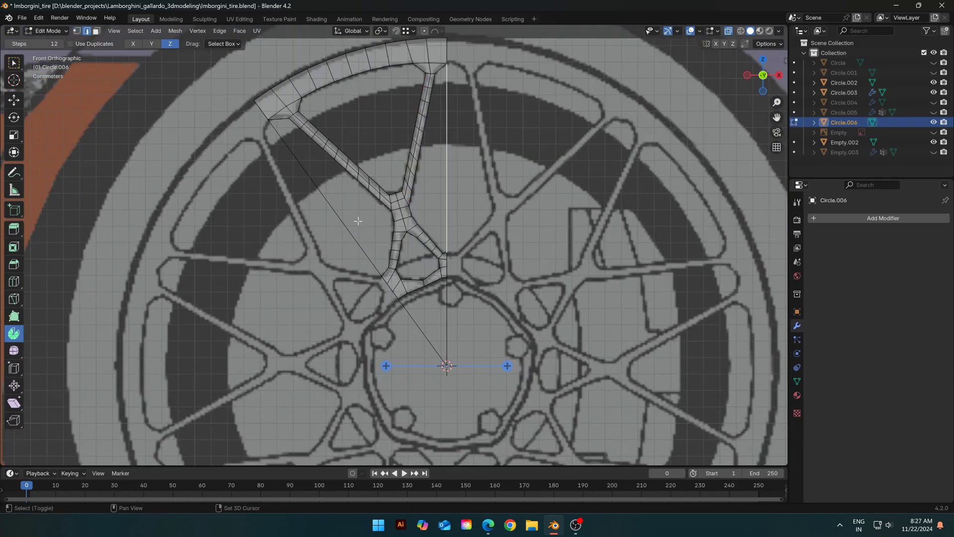
key(x)
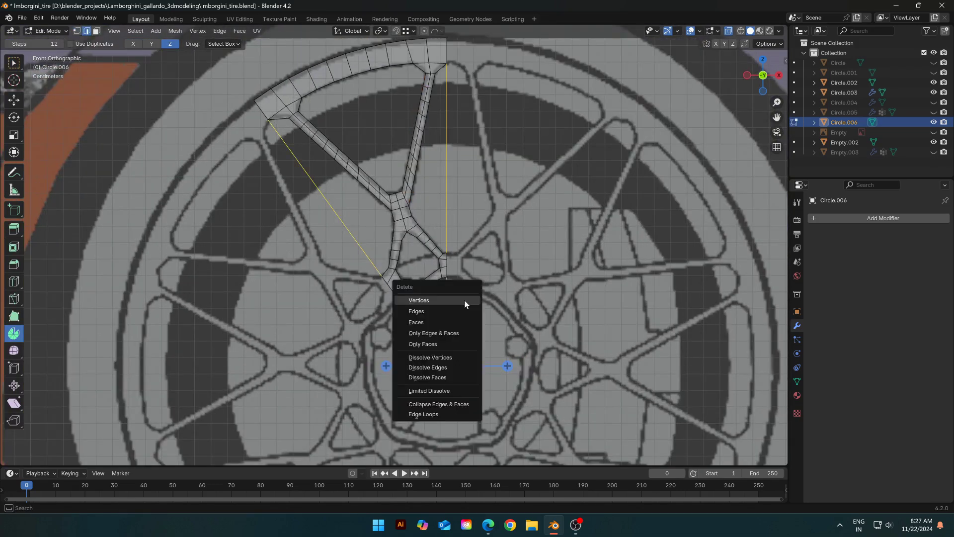
click(459, 311)
Add a Mirror modifier on the X axis to the spoke wedge and apply it
key(Tab)
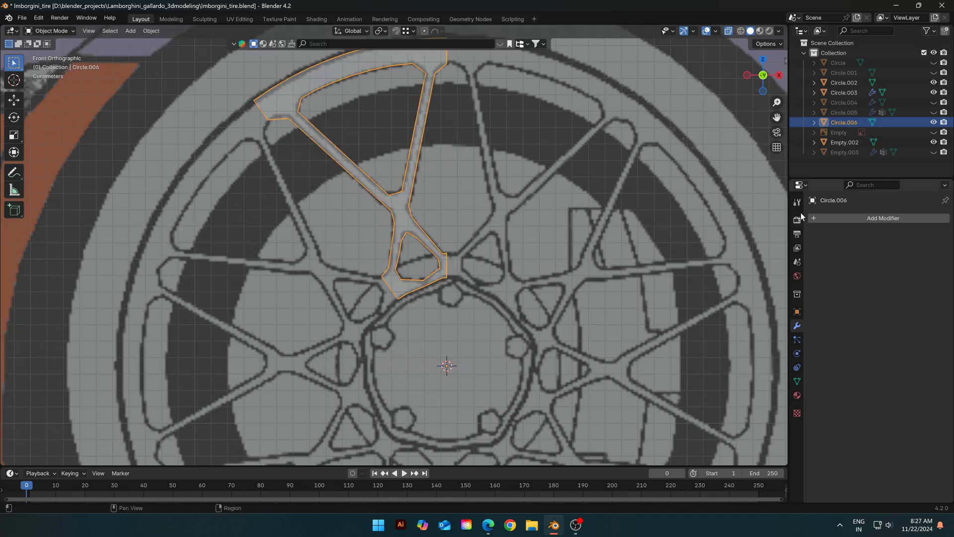
click(819, 218)
text(mi)
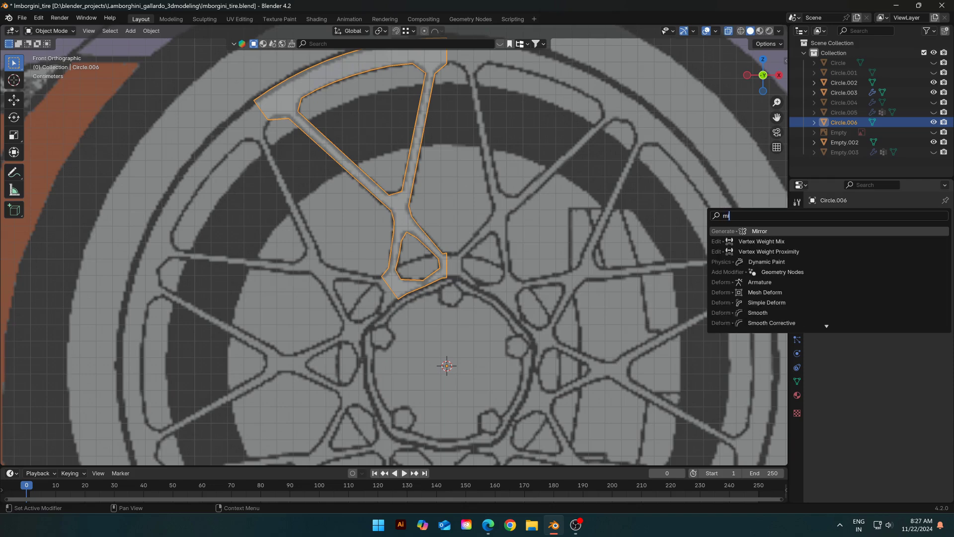
click(775, 232)
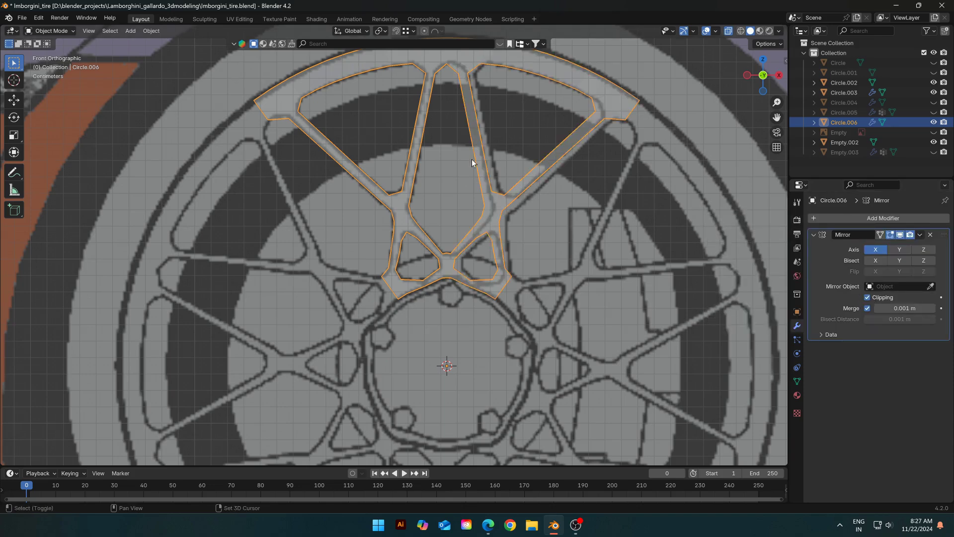
shift+middle_drag(472, 159, 479, 248)
key(Tab)
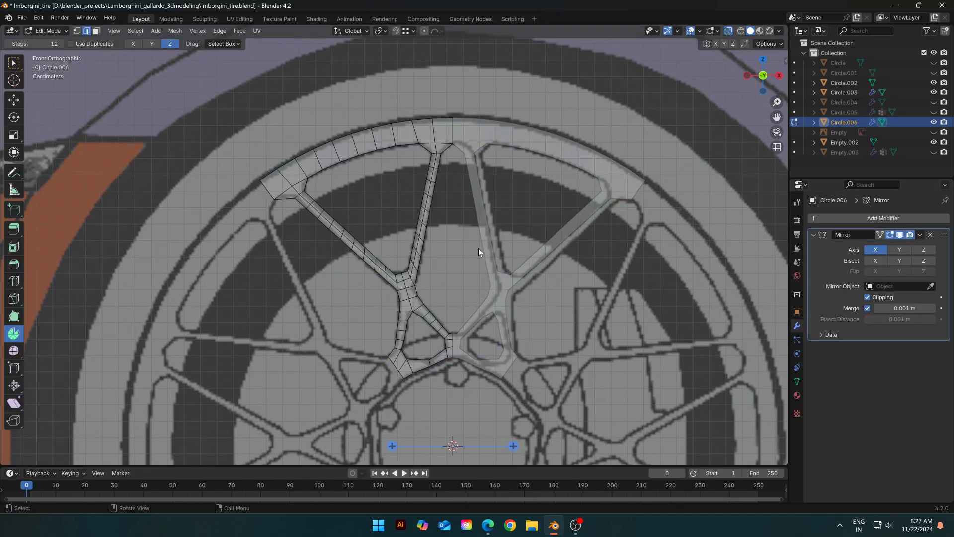
key(Tab)
key(Tab)
key(Tab)
click(920, 234)
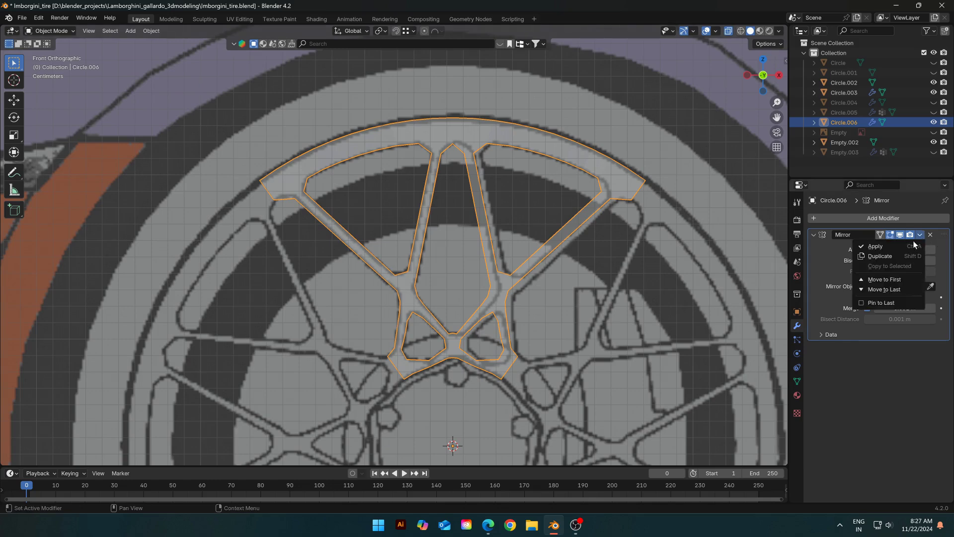
click(914, 244)
Spin the whole mirrored spoke section around the wheel centre, with the spin axis set to X 0, Y 1, Z 0
key(Tab)
scroll(501, 181, down, 3)
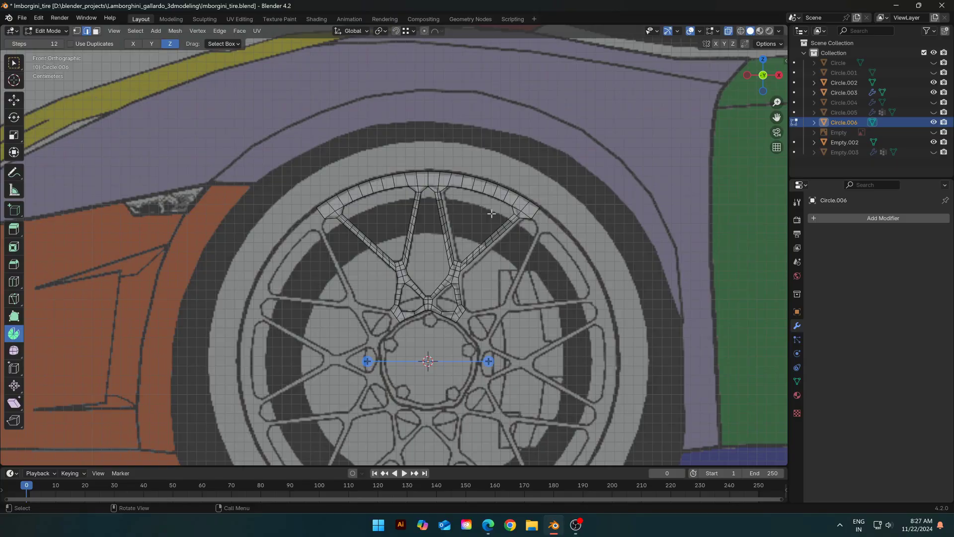
key(a)
shift+middle_drag(546, 282, 527, 225)
middle_drag(458, 302, 502, 338)
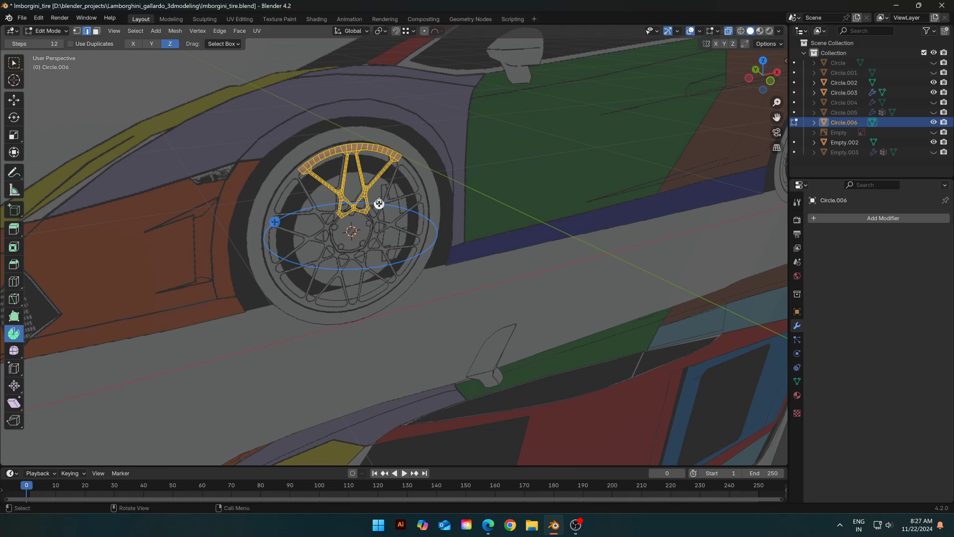
drag(379, 202, 368, 198)
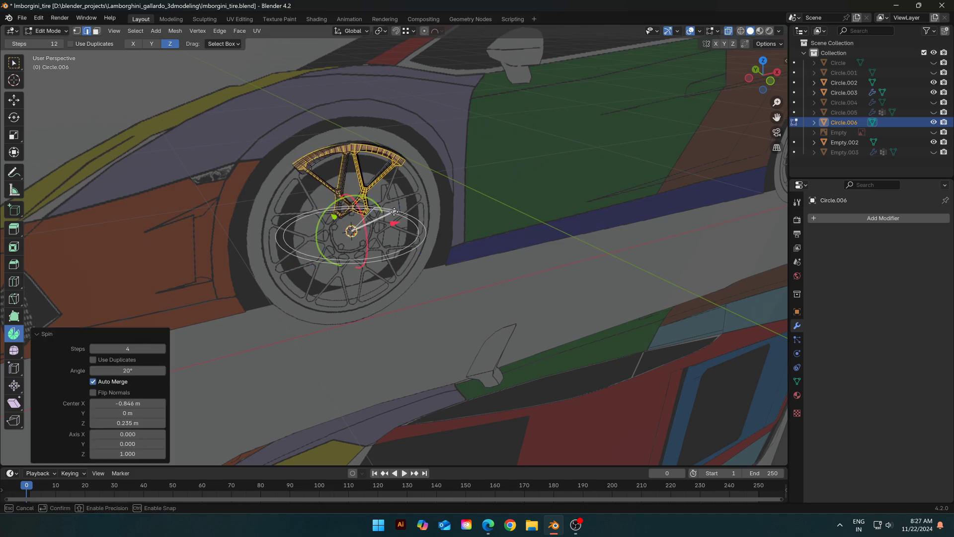
click(135, 443)
text(1)
key(Return)
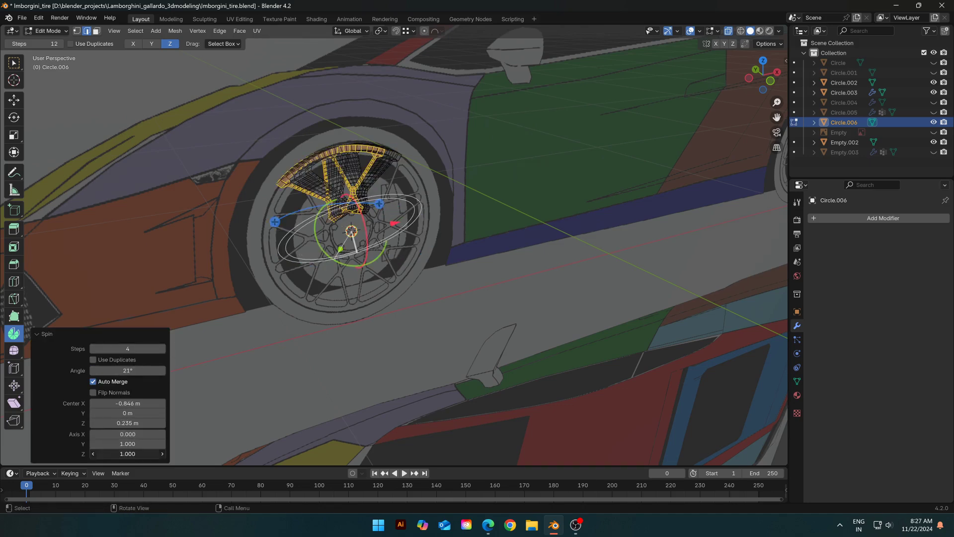
text(0)
key(Return)
middle_drag(378, 218, 401, 215)
key(KP_1)
scroll(380, 215, up, 2)
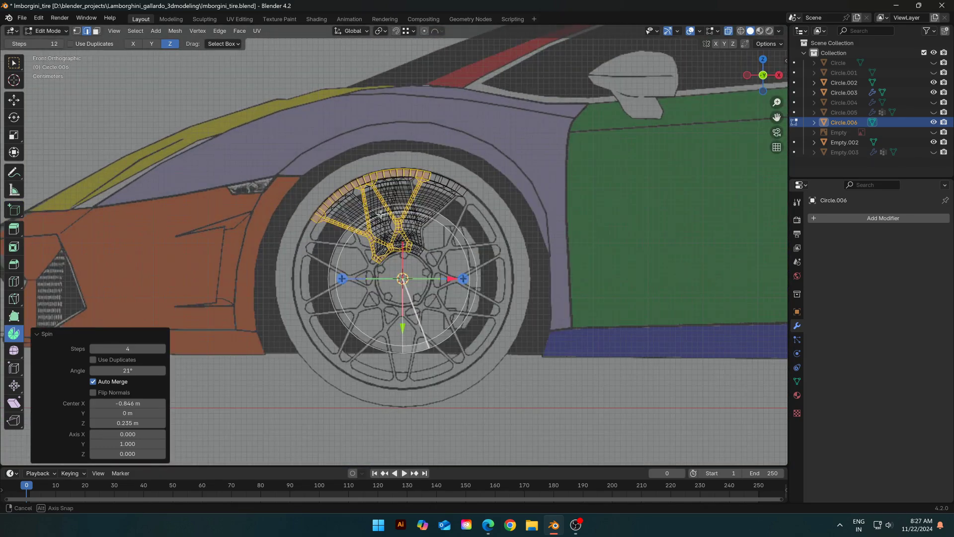
Set the spin to use duplicates with an angle of 288° and 4 steps
click(117, 359)
click(127, 370)
key(Return)
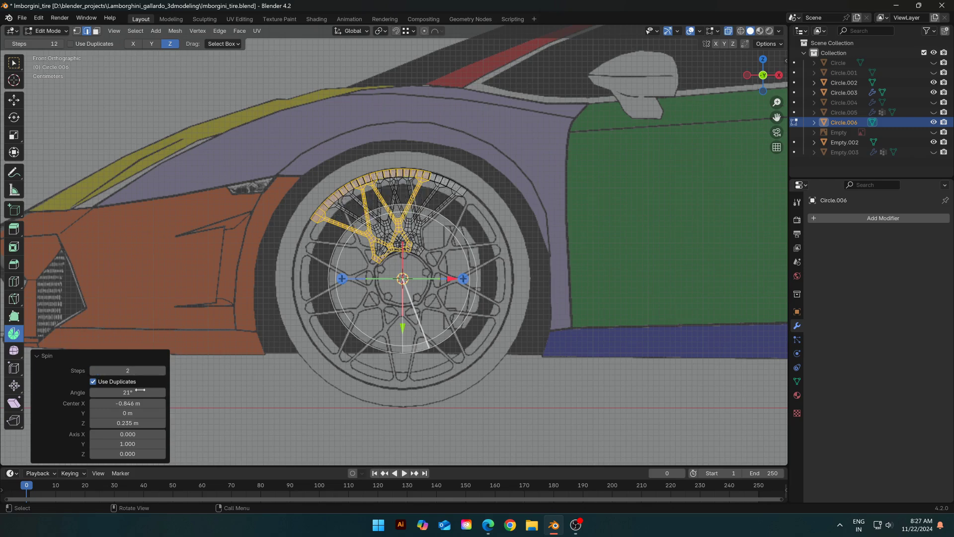
key(Return)
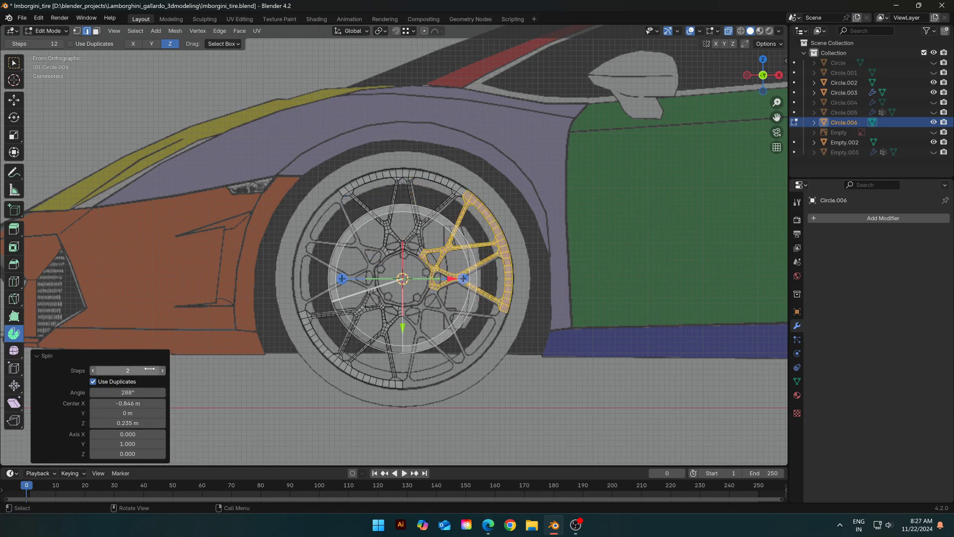
text(4)
key(Return)
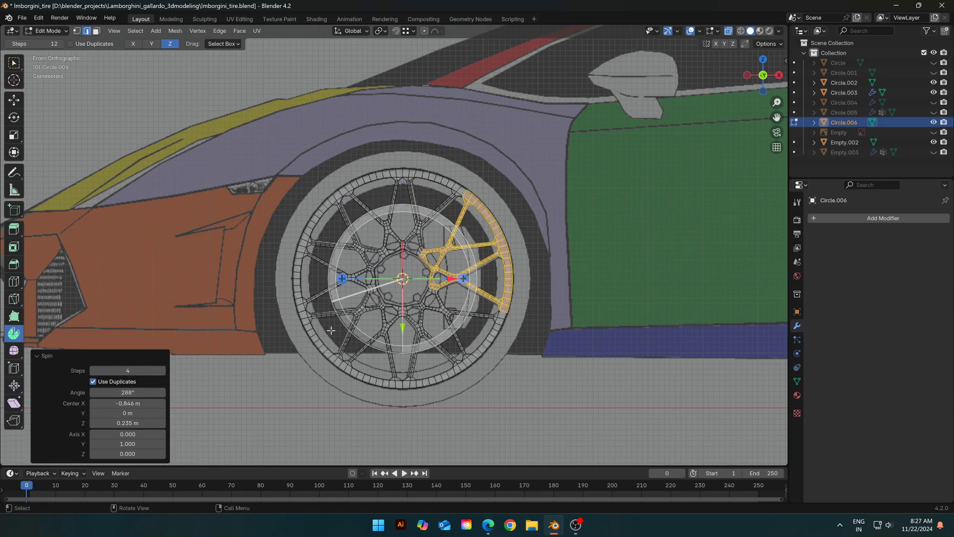
Merge all vertices of the complete rim by distance
scroll(331, 330, up, 2)
shift+middle_drag(576, 329, 515, 260)
scroll(545, 285, up, 2)
key(a)
scroll(532, 200, down, 2)
key(m)
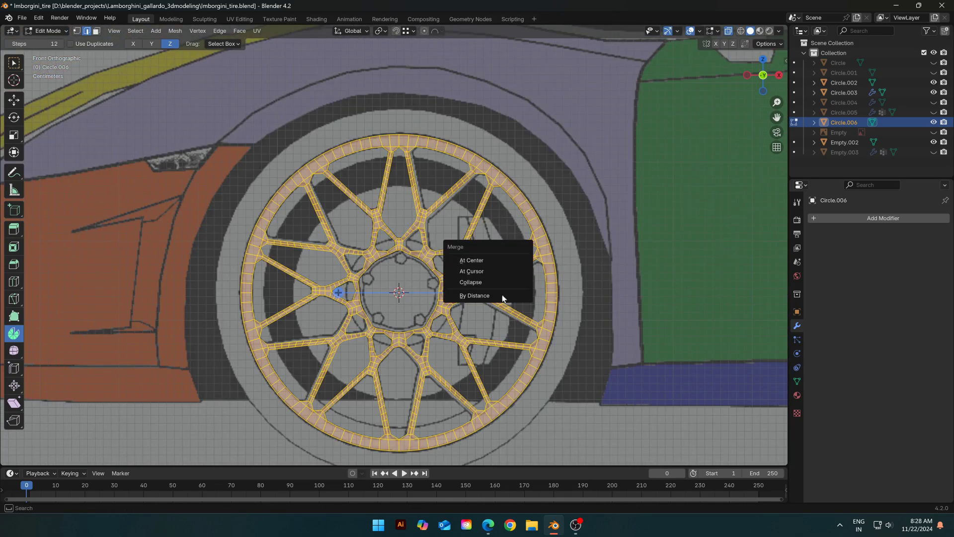
click(501, 299)
key(Tab)
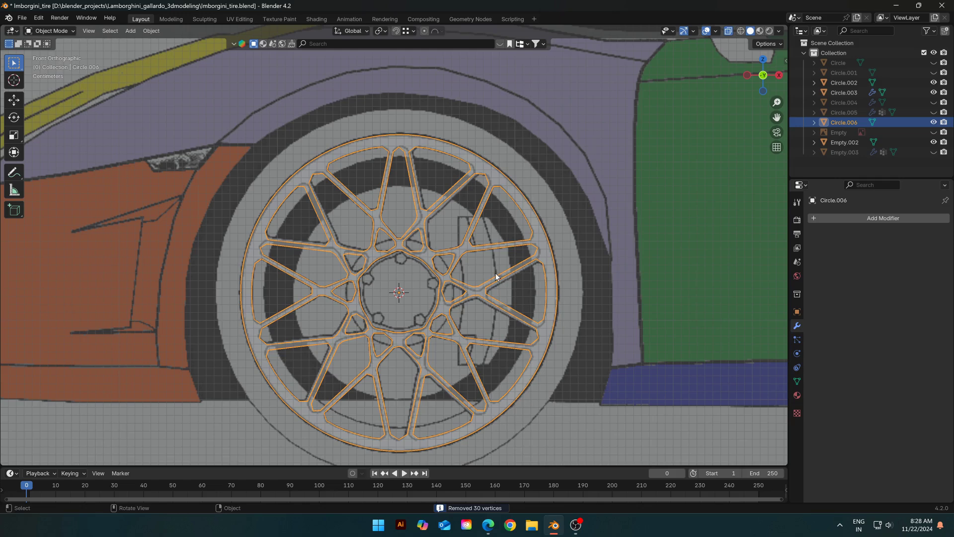
Select the inner edge loop of the rim's outer ring all the way round and shape it with LoopTools Circle
key(Tab)
alt+click(448, 162)
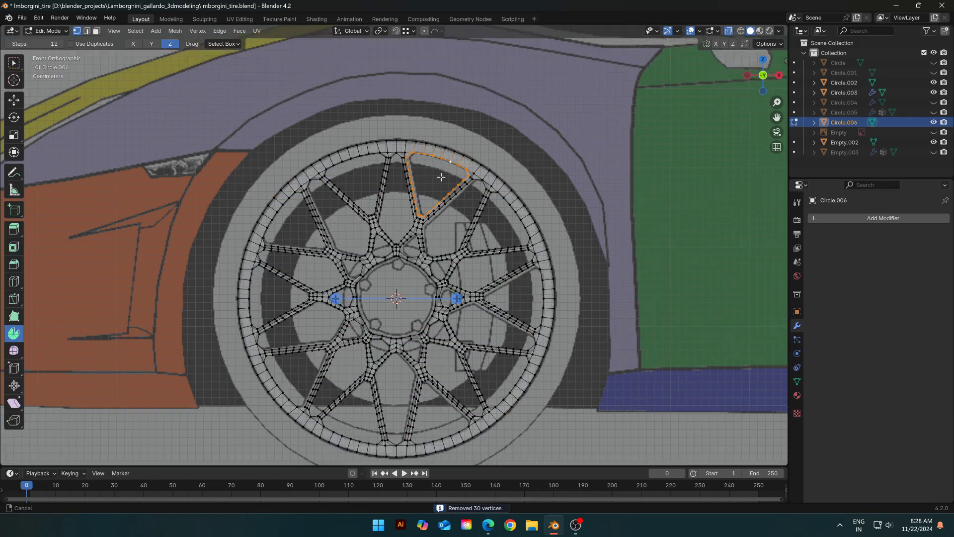
scroll(401, 184, up, 1)
click(385, 186)
shift+middle_drag(512, 263, 472, 208)
ctrl+click(484, 212)
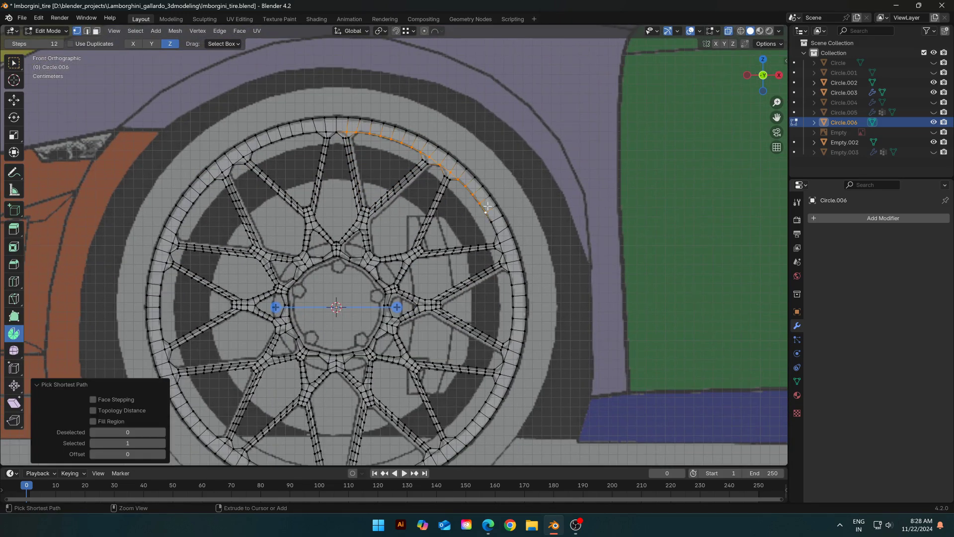
shift+middle_drag(514, 329, 488, 267)
shift+middle_drag(490, 306, 499, 198)
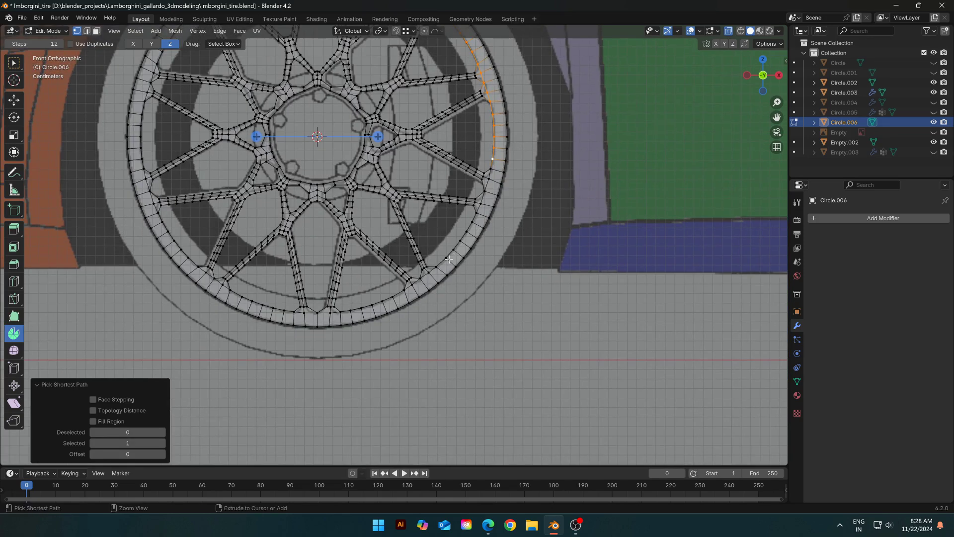
shift+middle_drag(415, 308, 457, 258)
shift+middle_drag(262, 233, 404, 245)
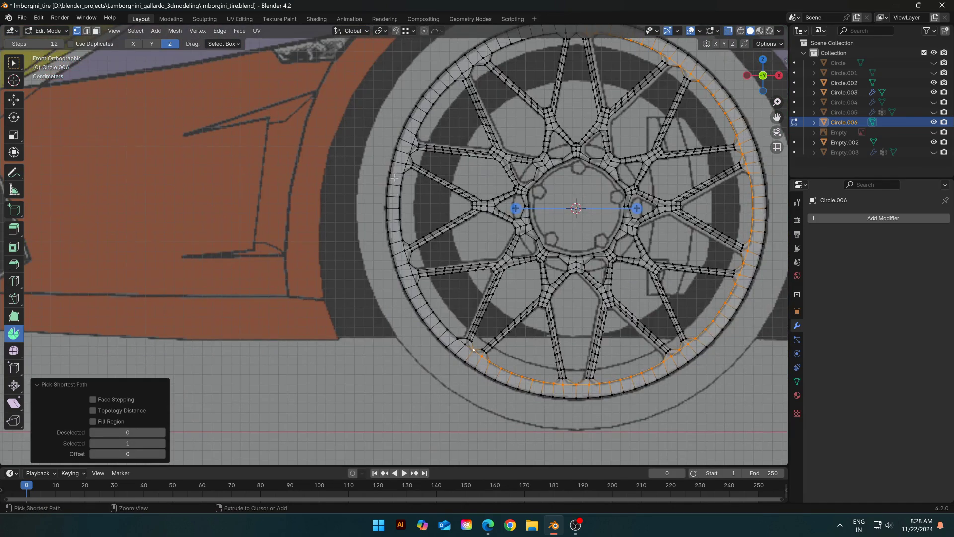
shift+middle_drag(404, 161, 422, 217)
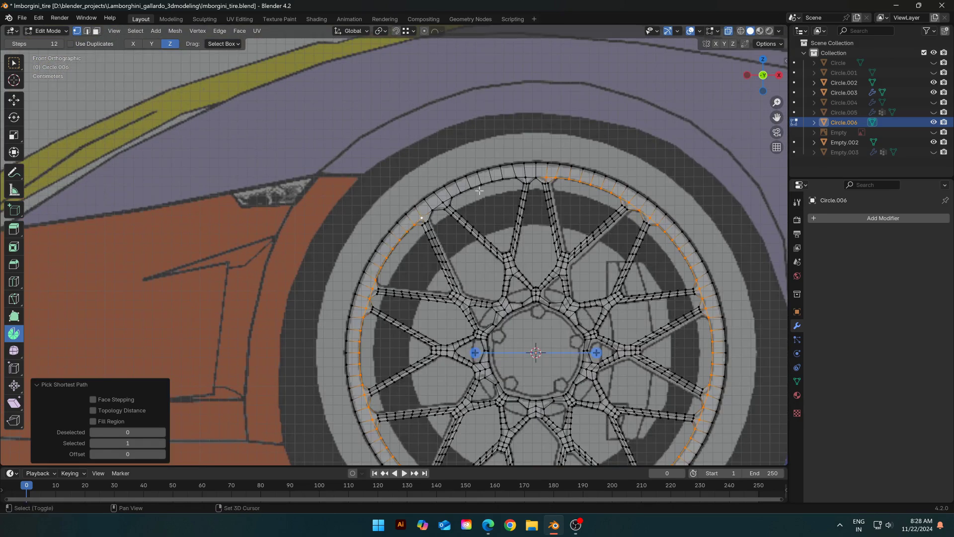
right_click(533, 175)
mouse_move(531, 170)
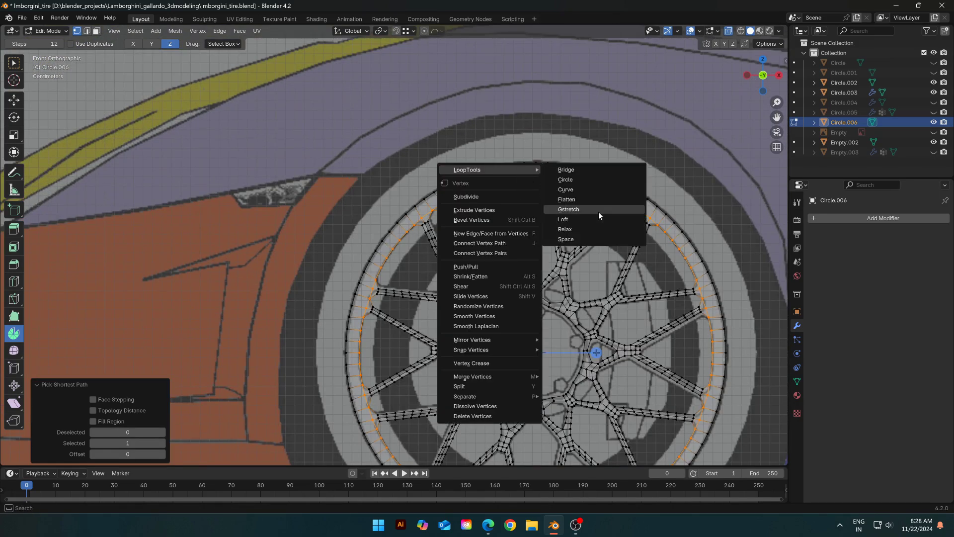
click(586, 180)
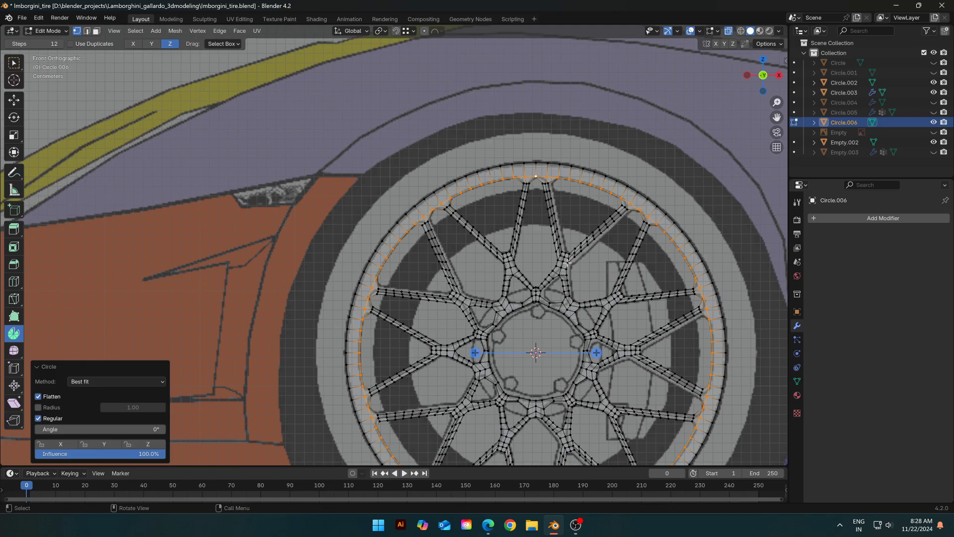
Space the vertices of the ring's inner loop evenly with LoopTools Space
shift+middle_drag(579, 229, 502, 250)
right_click(503, 233)
mouse_move(503, 231)
click(547, 306)
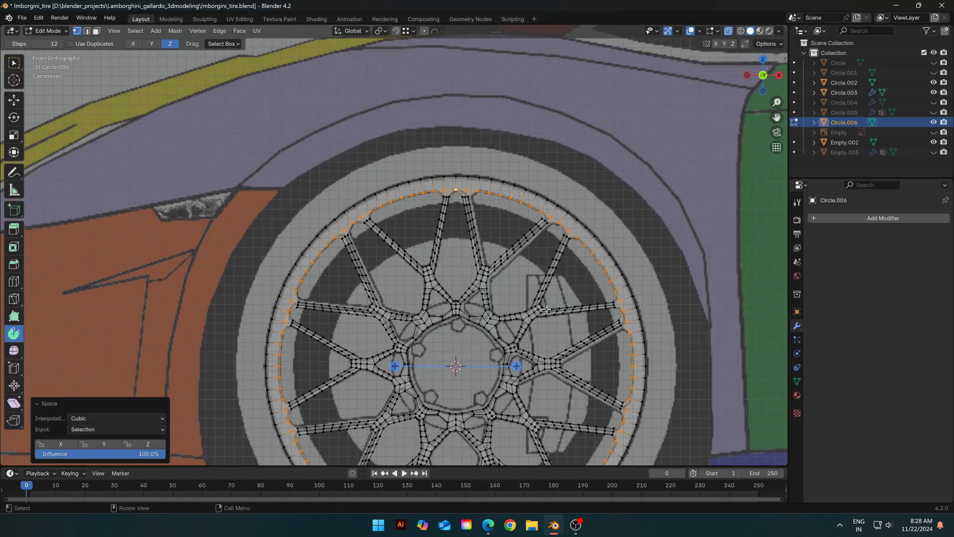
Shape the rim's outermost edge loop with LoopTools Circle
click(466, 179)
alt+click(466, 179)
right_click(465, 177)
mouse_move(465, 178)
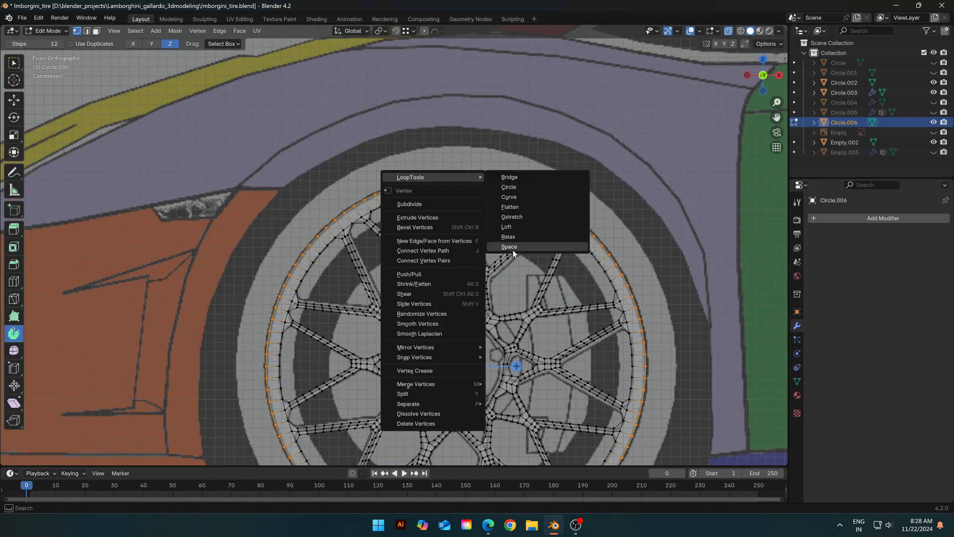
click(532, 188)
scroll(531, 193, down, 4)
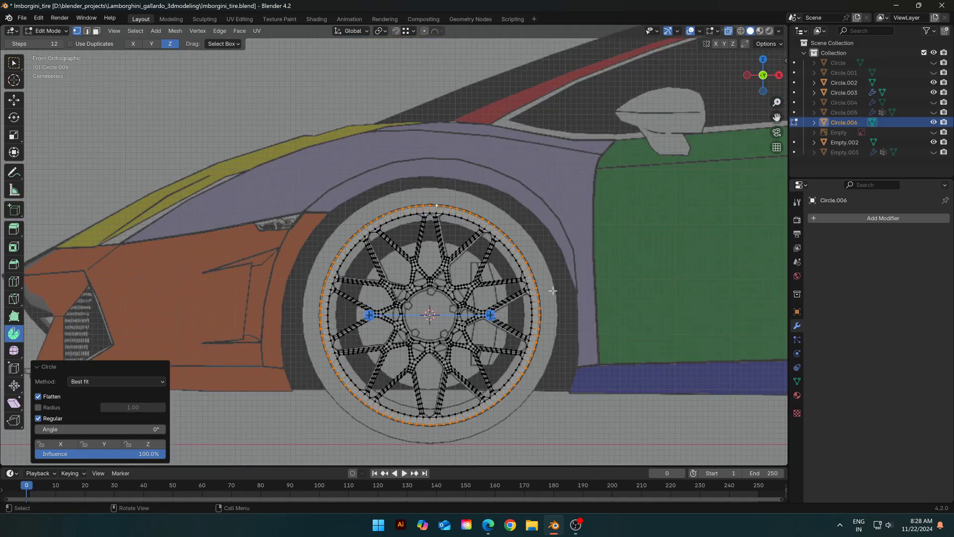
Move the whole rim away from the blueprint along Y and extrude it along Y to give it thickness
middle_drag(553, 290, 489, 279)
key(a)
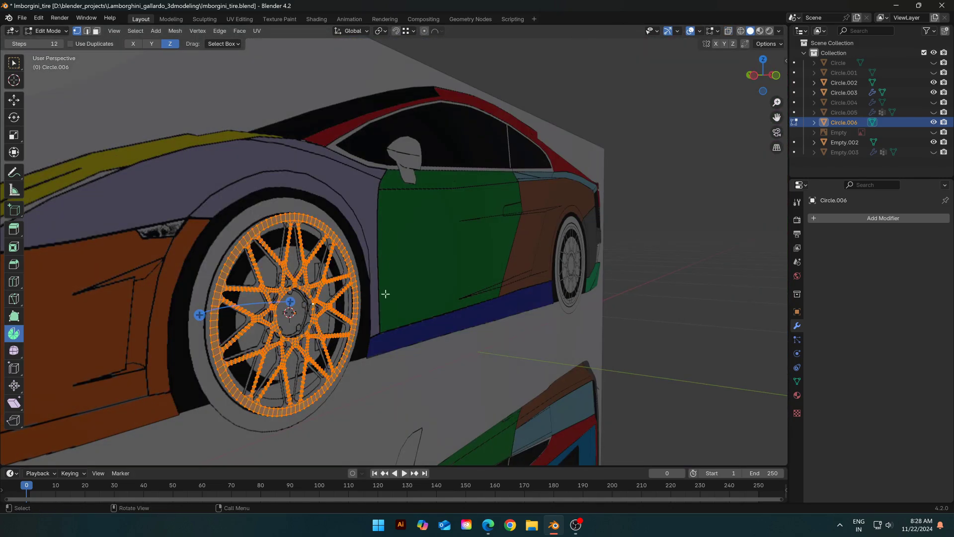
key(g)
key(y)
click(451, 315)
middle_drag(451, 315, 502, 361)
scroll(489, 323, up, 2)
key(alt+a)
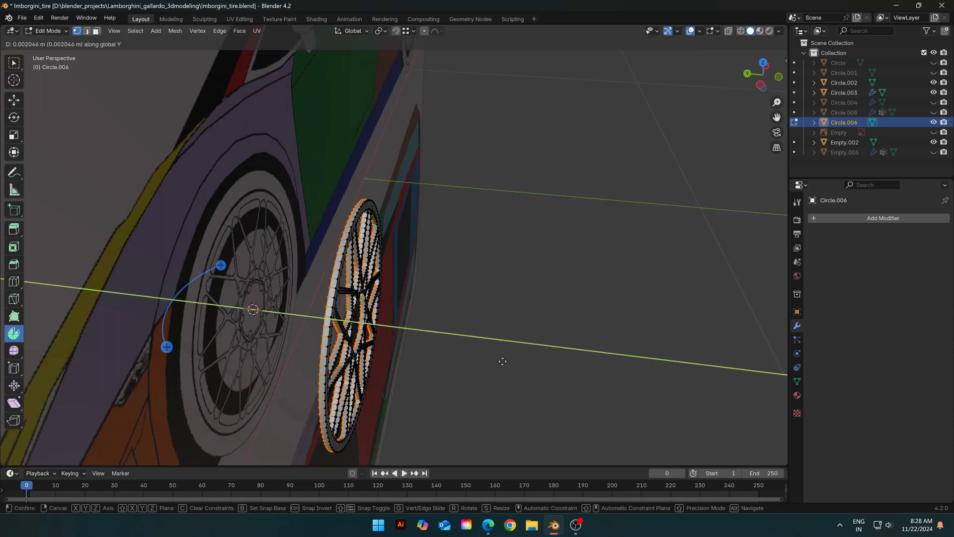
key(Tab)
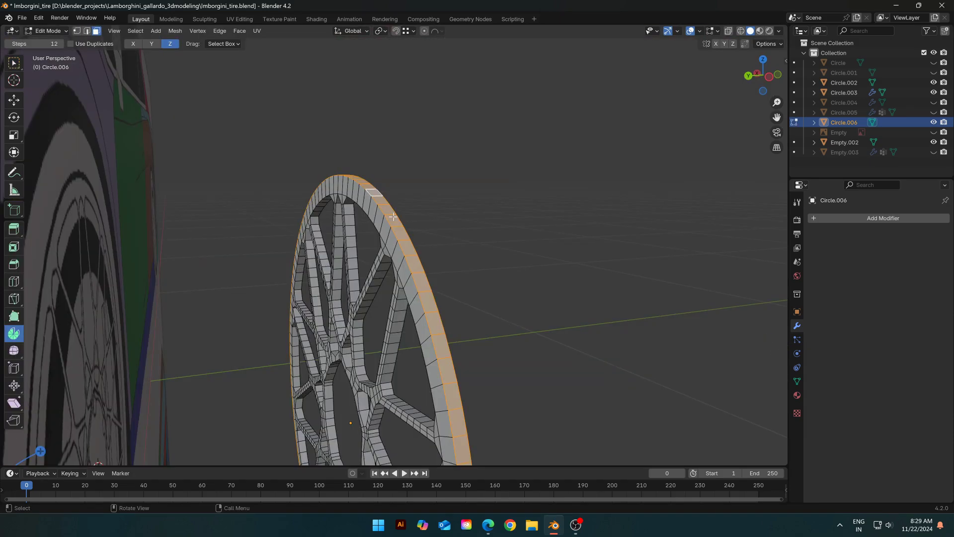
Extrude the rim's outer side faces in place and scale them outward by 1.046 in X and Z, locking Y
middle_drag(457, 242, 317, 228)
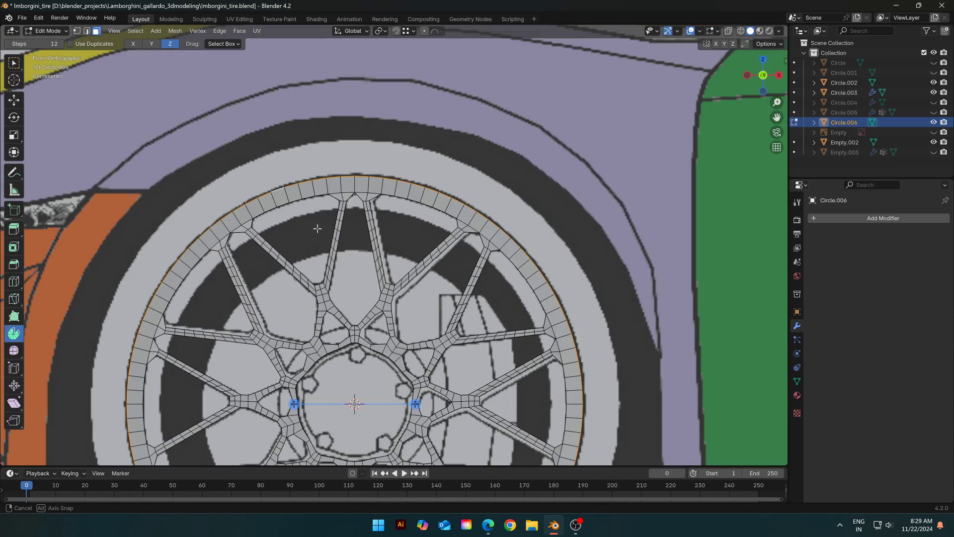
key(e)
key(Escape)
key(s)
key(shift+y)
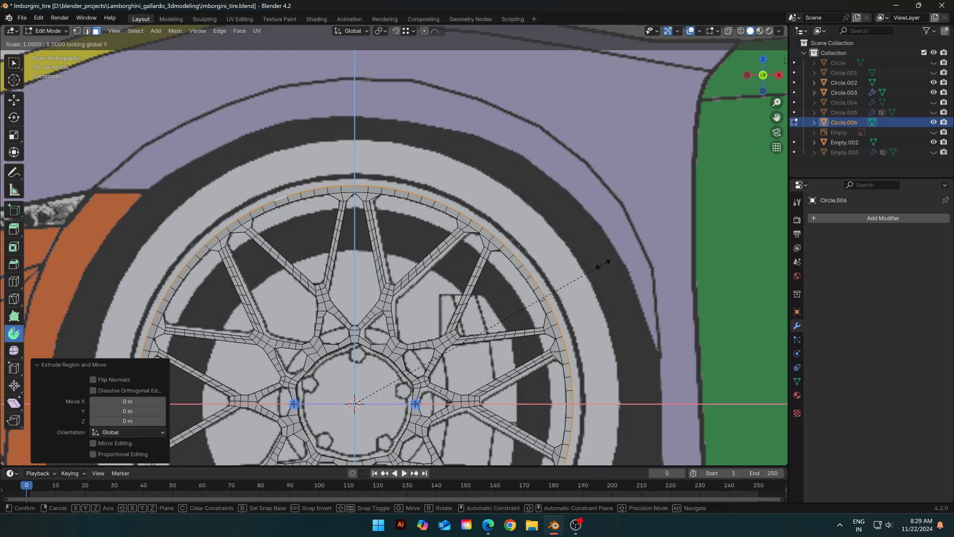
click(620, 264)
scroll(482, 315, down, 5)
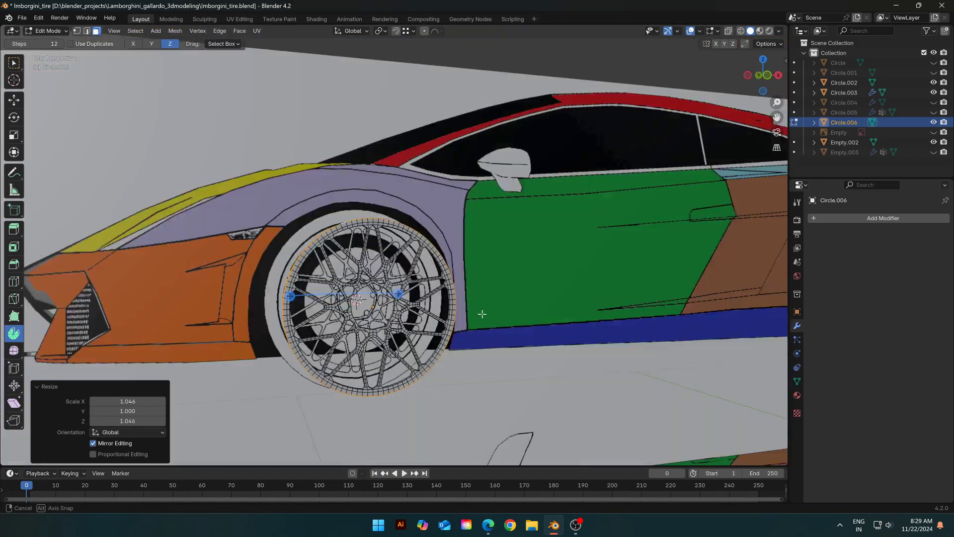
Add one centred loop cut around the rim's newly extruded outer ring
middle_drag(482, 315, 308, 189)
key(ctrl+r)
right_click(386, 195)
key(ctrl+r)
click(306, 186)
right_click(306, 186)
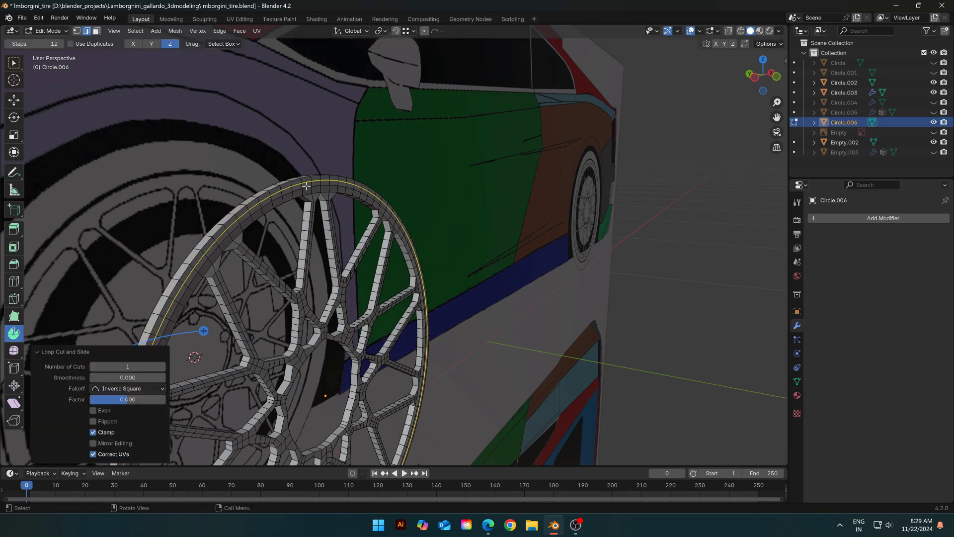
Select the face loop beside the new cut on the outer ring and move it along Y
key(3)
alt+click(297, 182)
middle_drag(297, 182, 425, 233)
key(g)
key(y)
click(425, 232)
Select the face loop around the rim's outer ring edge and extrude it along Y
alt+click(409, 132)
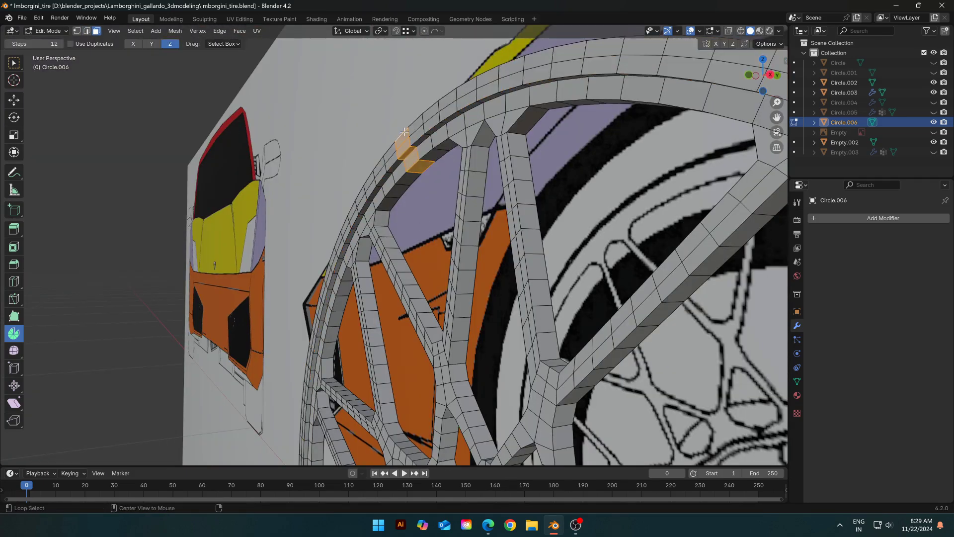
alt+click(405, 132)
scroll(472, 247, down, 1)
key(e)
key(y)
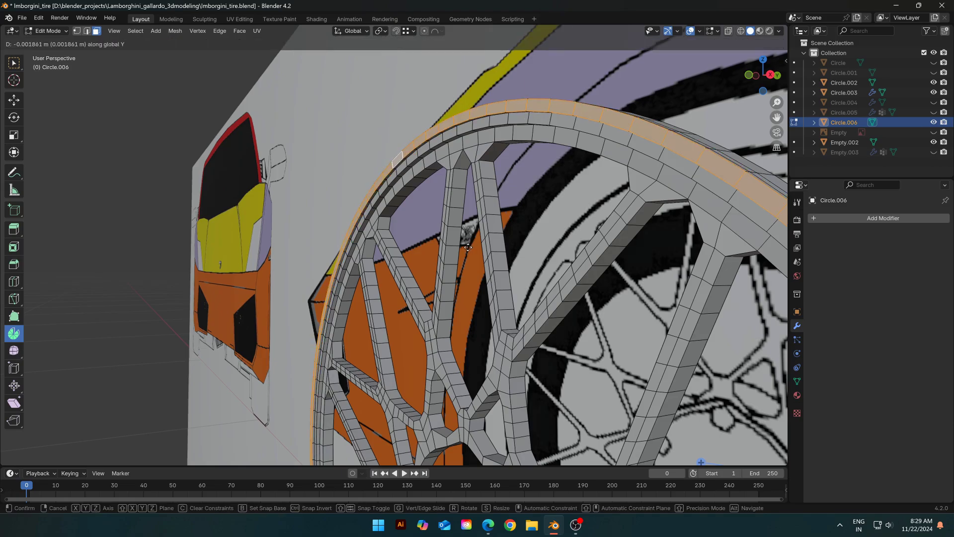
click(467, 252)
key(Tab)
scroll(467, 252, down, 2)
middle_drag(467, 251, 513, 302)
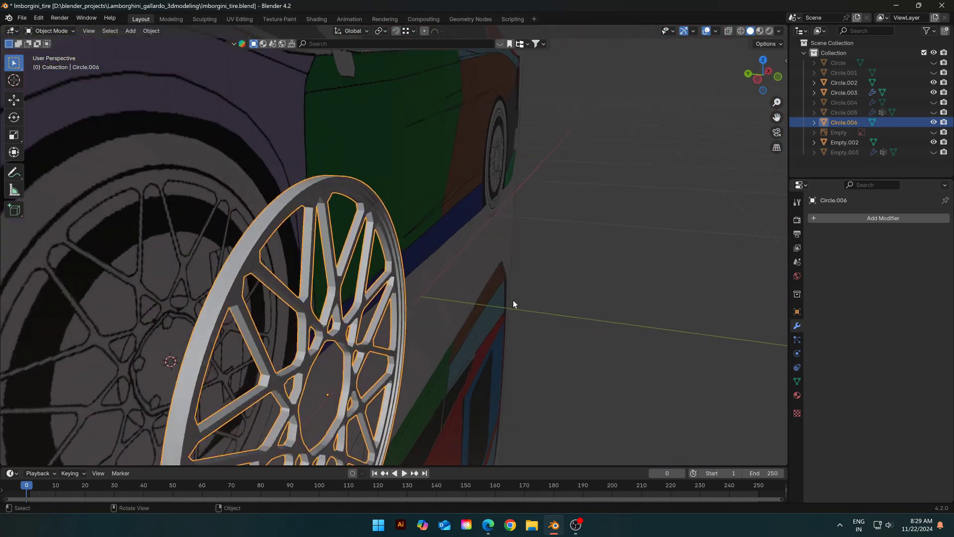
Select the vertex loop running around the front of the outer ring and scale it up by about 1.015
key(Tab)
scroll(450, 263, up, 5)
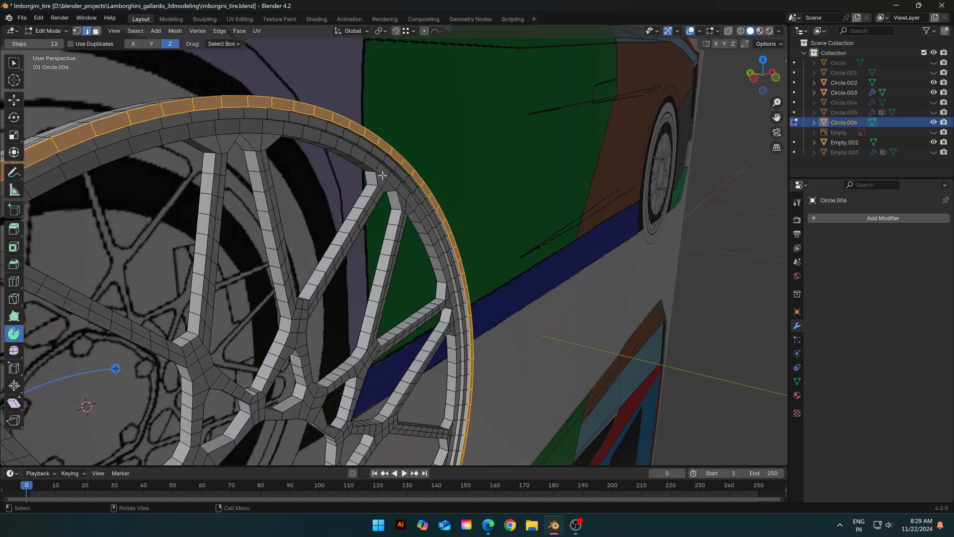
key(1)
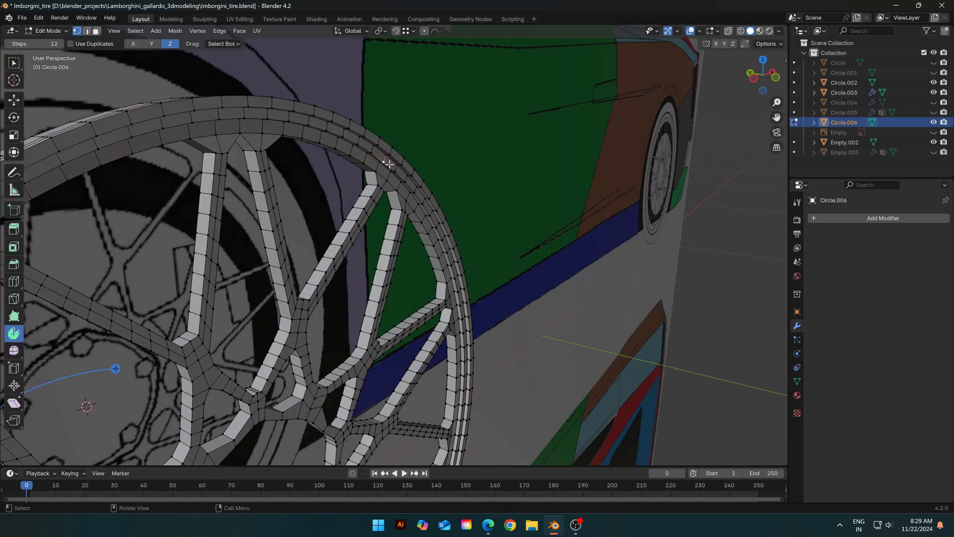
alt+click(393, 169)
middle_drag(392, 168, 548, 267)
middle_drag(493, 276, 575, 273)
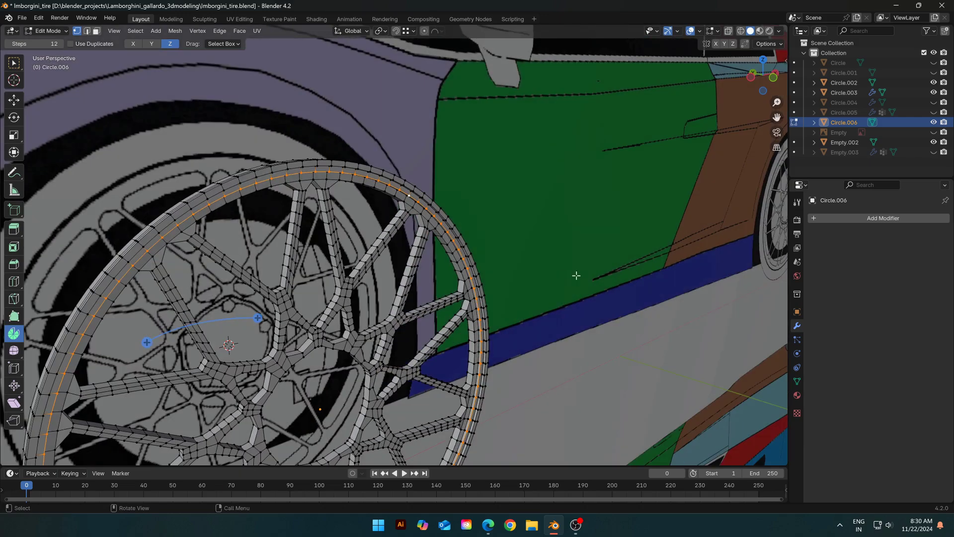
key(s)
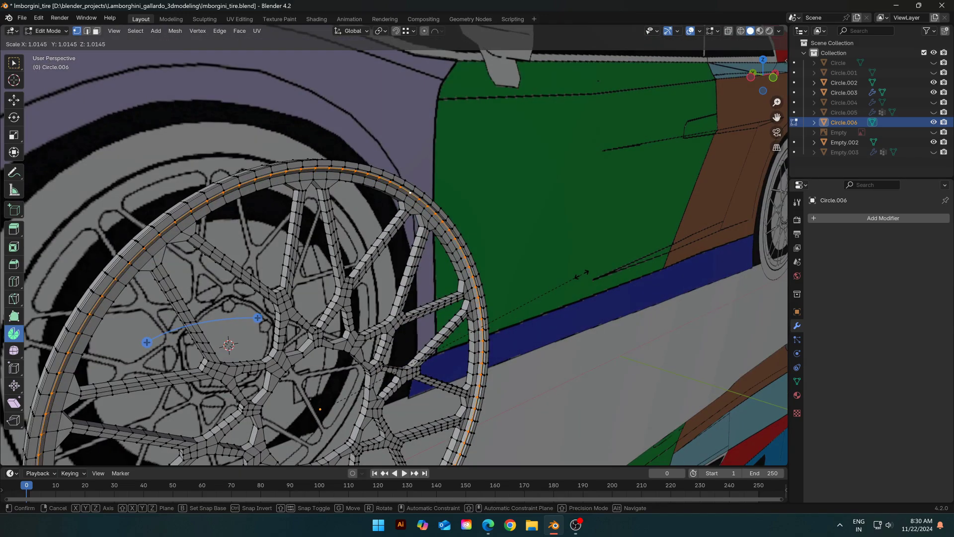
click(585, 274)
key(Tab)
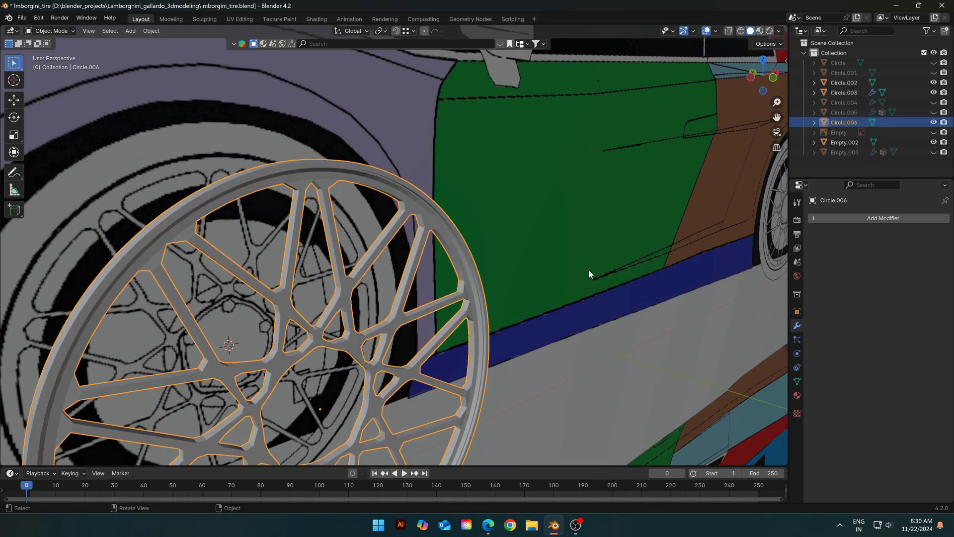
middle_drag(589, 270, 628, 255)
Extrude the front face loop of the rim's outer side in place and scale it outward by about 1.015
key(Tab)
middle_drag(419, 308, 500, 330)
key(2)
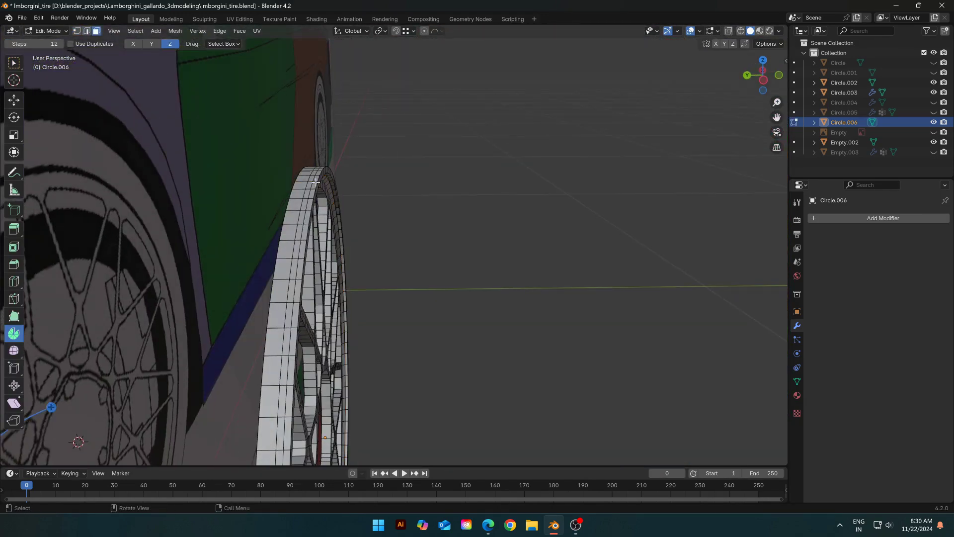
alt+click(315, 183)
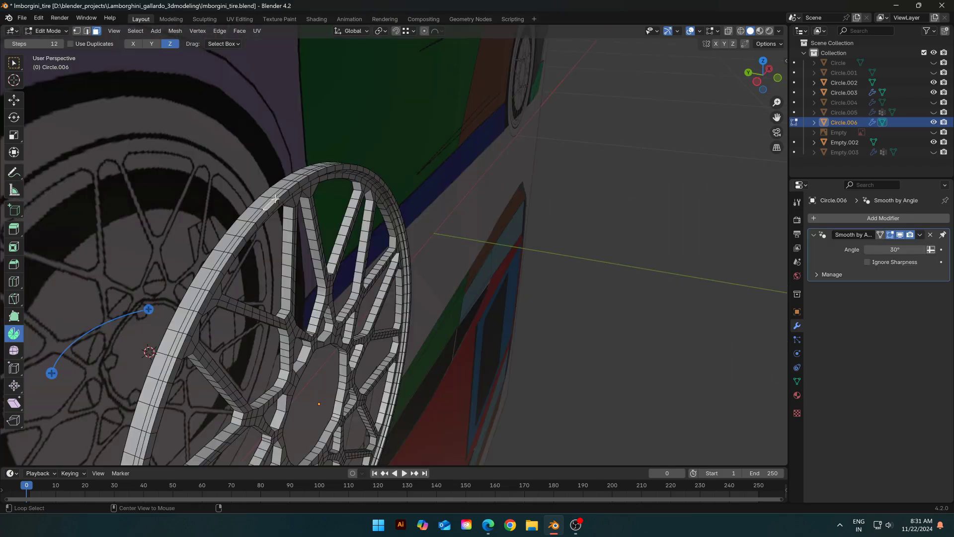
alt+click(270, 204)
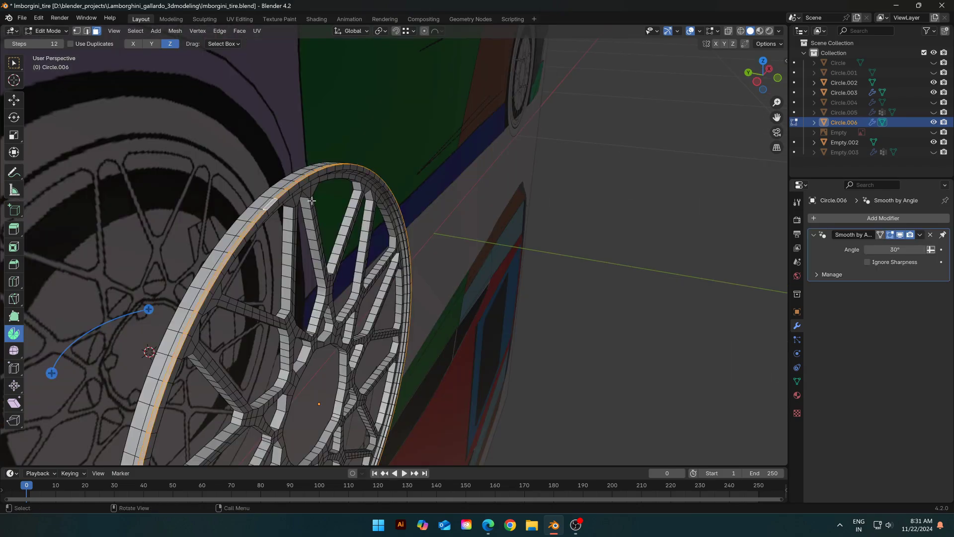
middle_drag(377, 212, 294, 194)
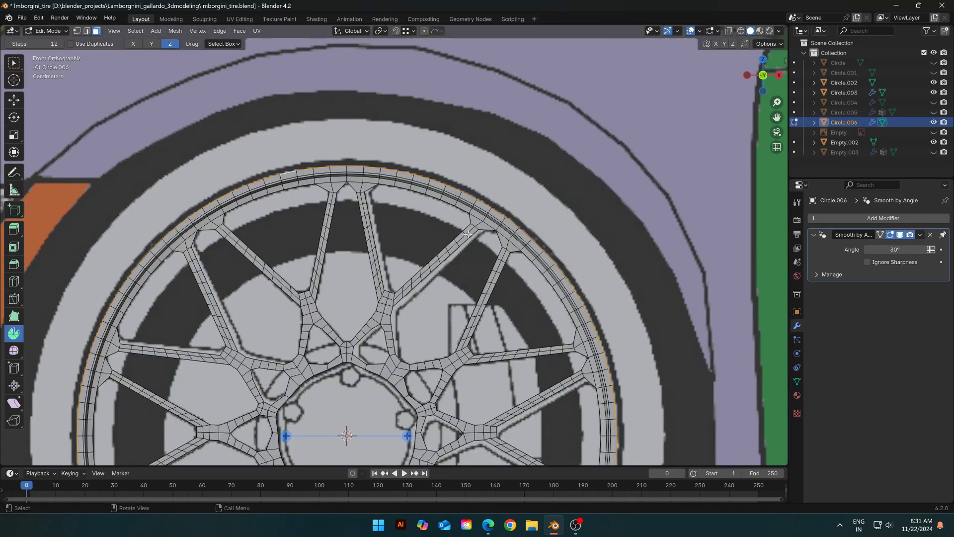
scroll(468, 234, down, 3)
key(e)
key(Escape)
key(s)
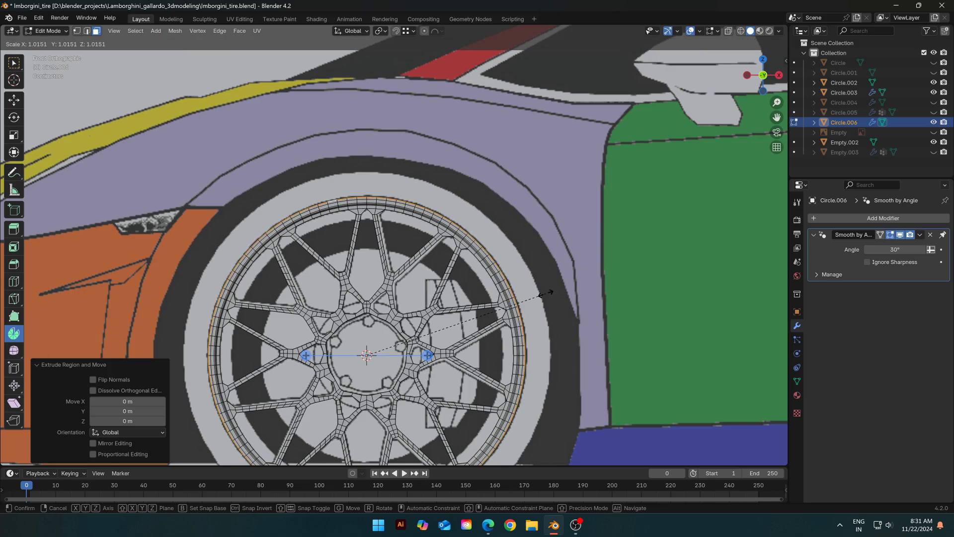
click(548, 293)
scroll(497, 278, down, 4)
key(Tab)
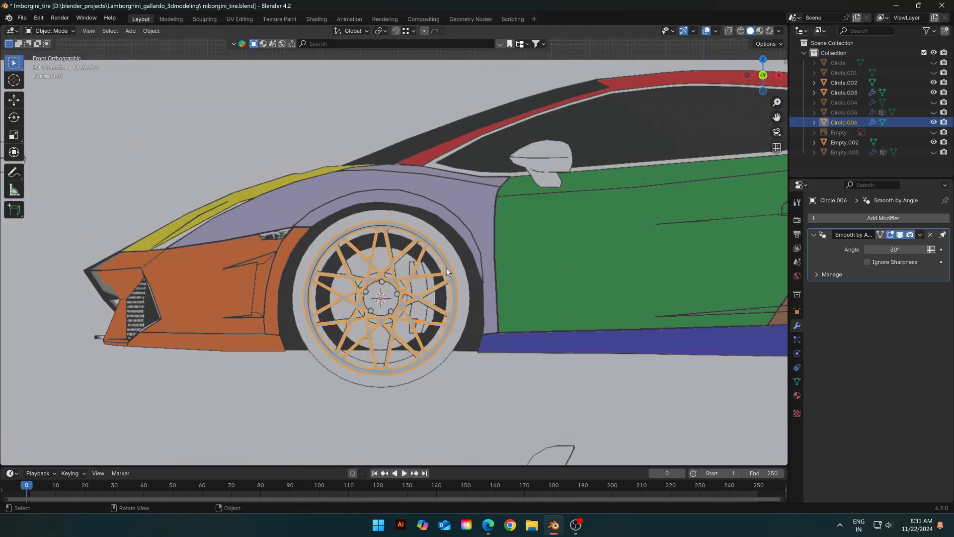
Extrude the face loop on the back of the outer ring 0.1451 m along Y to form the wheel barrel
middle_drag(445, 267, 554, 275)
scroll(383, 255, up, 4)
middle_drag(382, 254, 405, 252)
key(Tab)
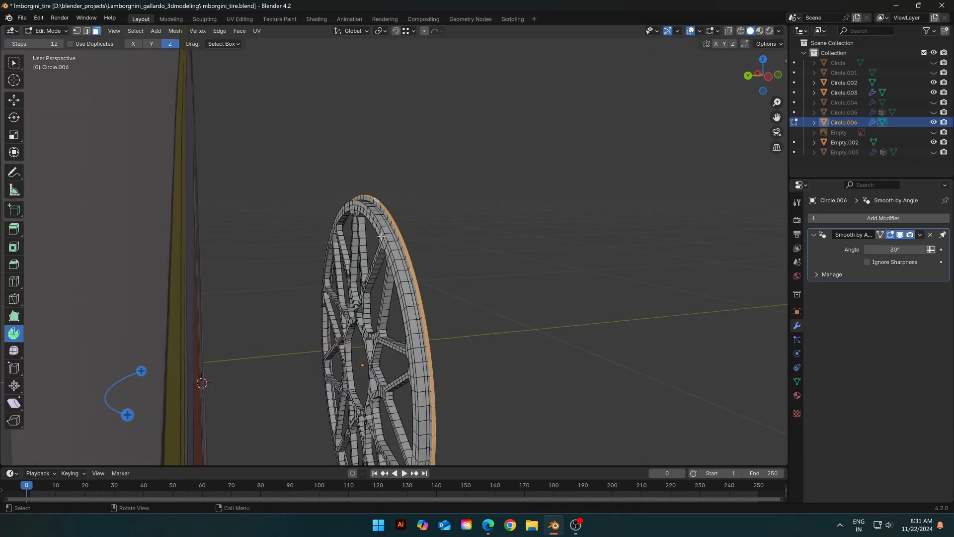
alt+click(373, 214)
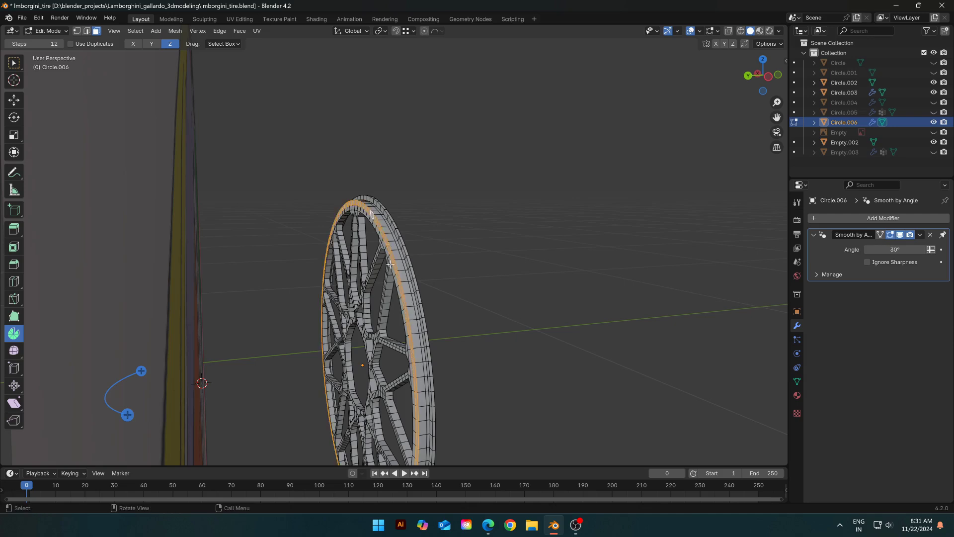
middle_drag(390, 265, 379, 263)
scroll(380, 264, down, 3)
middle_drag(409, 295, 401, 294)
key(e)
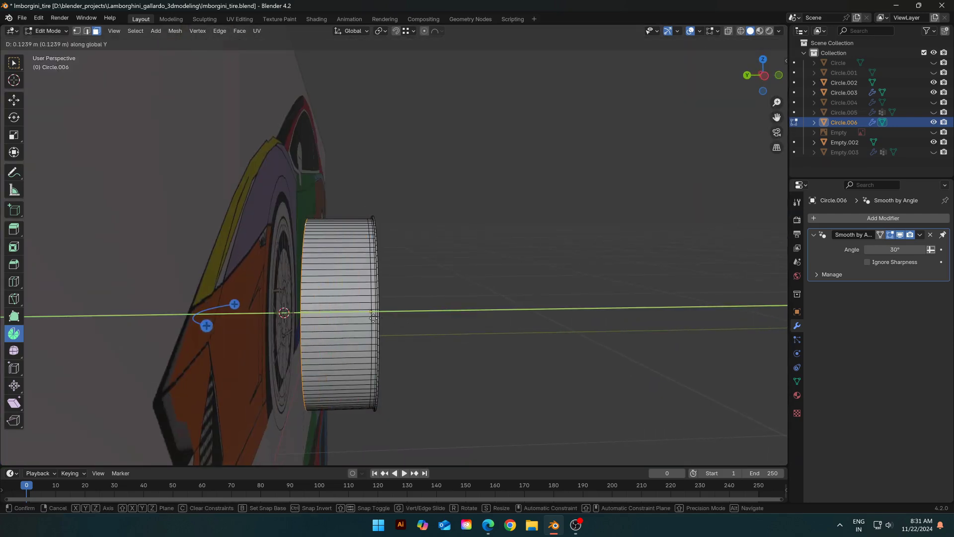
click(362, 316)
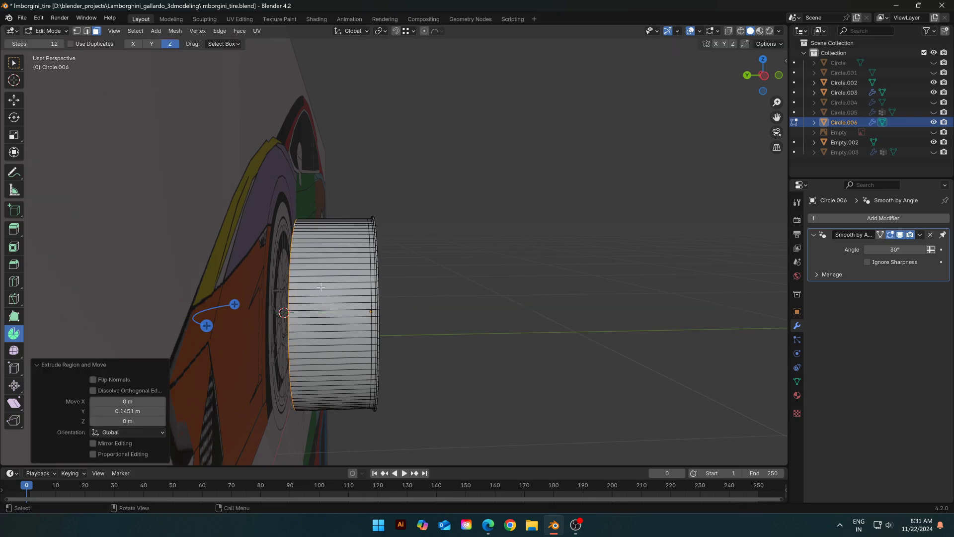
Add one loop cut around the barrel and slide it close to the back edge with a factor of -0.948
scroll(323, 286, up, 3)
key(ctrl+r)
click(313, 255)
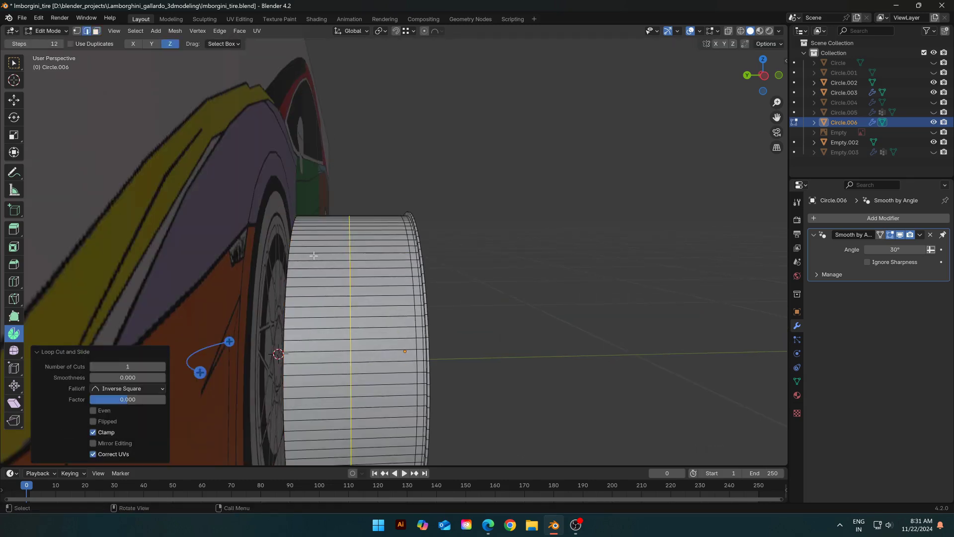
click(411, 265)
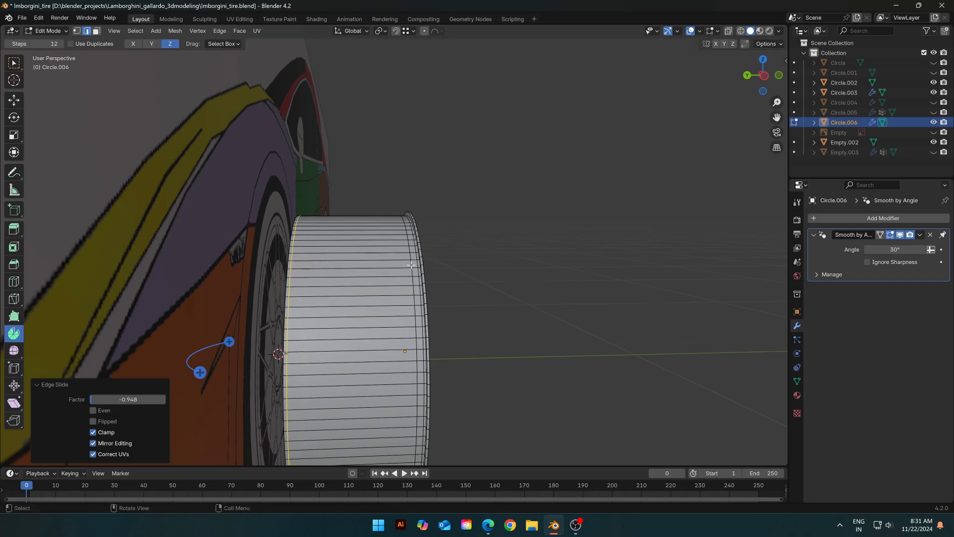
Extrude the narrow face loop at the barrel's back edge in place and scale it outward in X and Z, locking Y
shift+middle_drag(349, 255, 411, 262)
scroll(411, 261, up, 2)
key(3)
alt+click(343, 241)
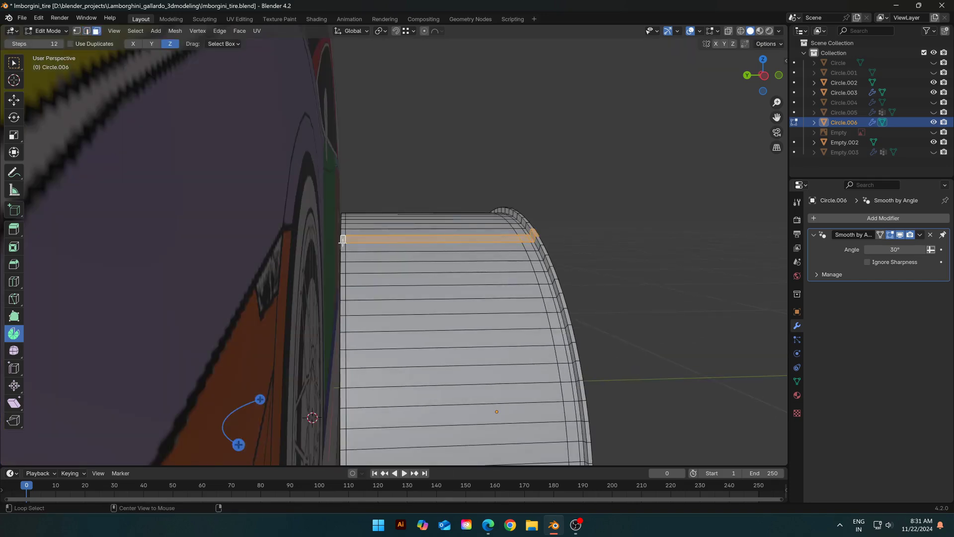
key(KP_1)
key(e)
right_click(501, 303)
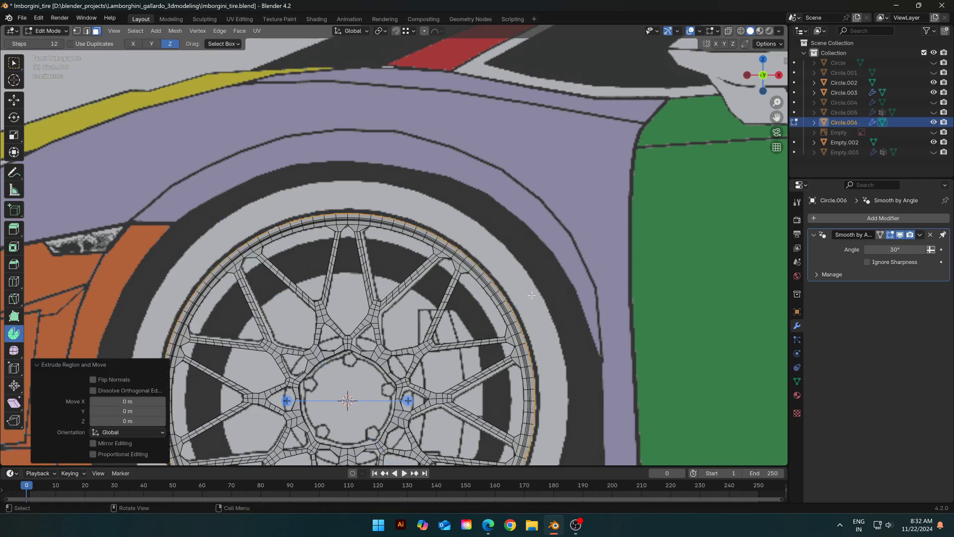
key(s)
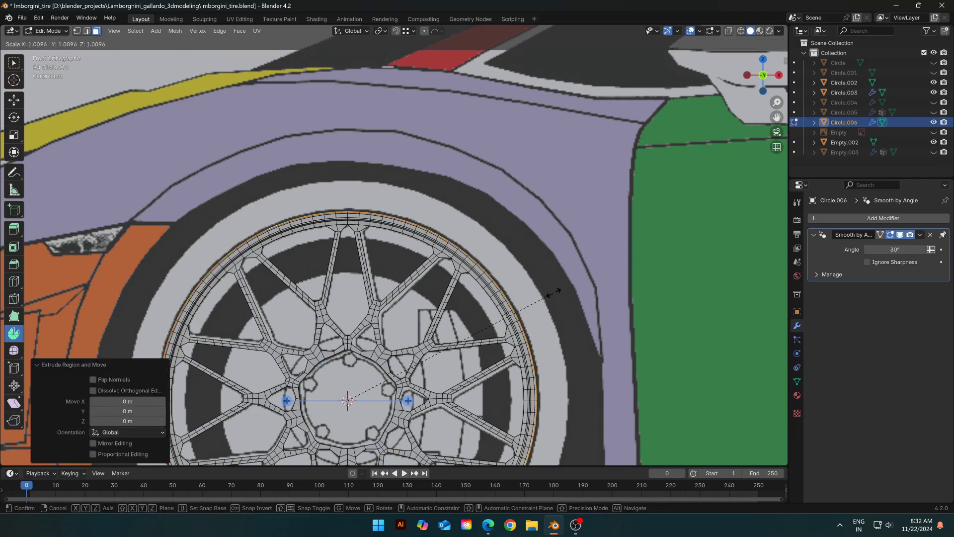
key(shift+z)
key(shift+y)
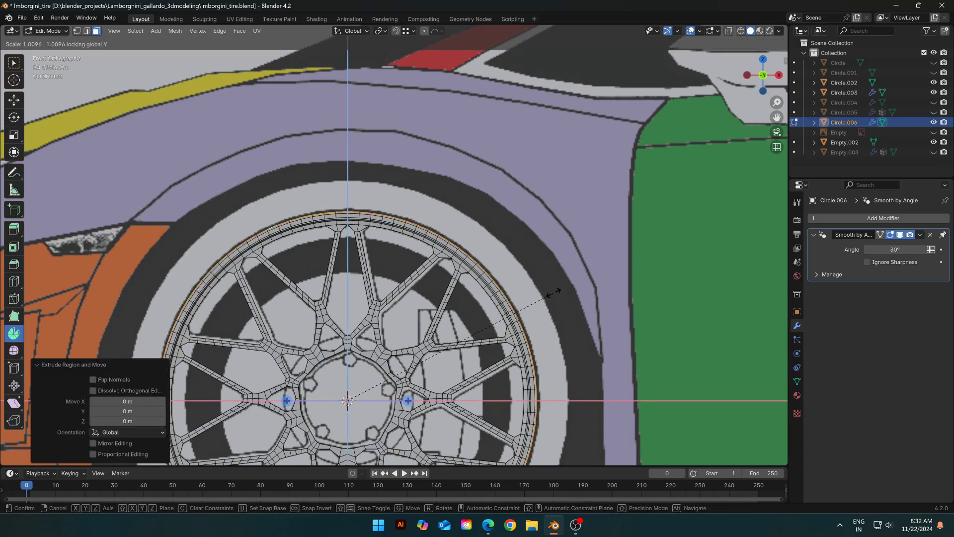
click(611, 287)
scroll(606, 288, down, 5)
key(Tab)
middle_drag(592, 292, 663, 302)
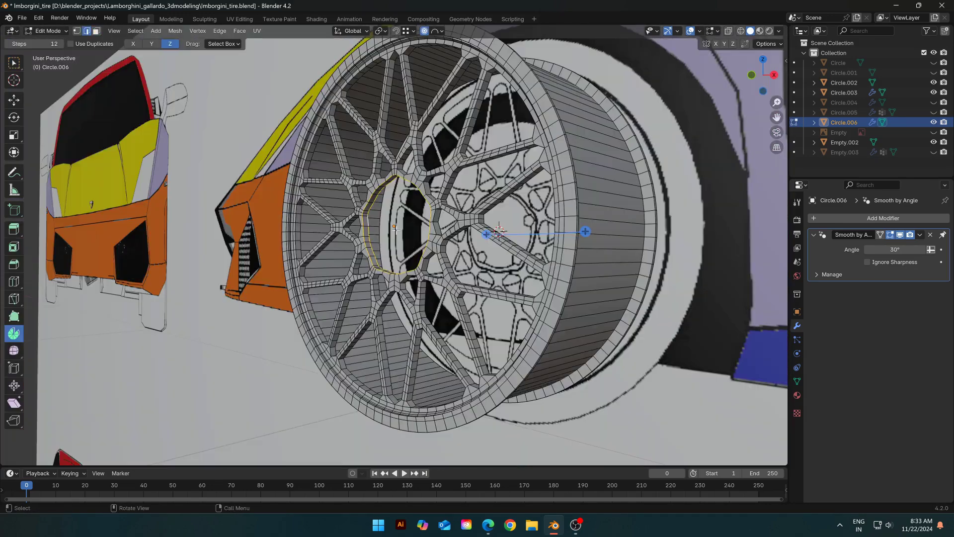
Move the central hub edge loop about -0.012 m along Y with sphere proportional falloff and a proportional size of 0.123
middle_drag(318, 233, 358, 246)
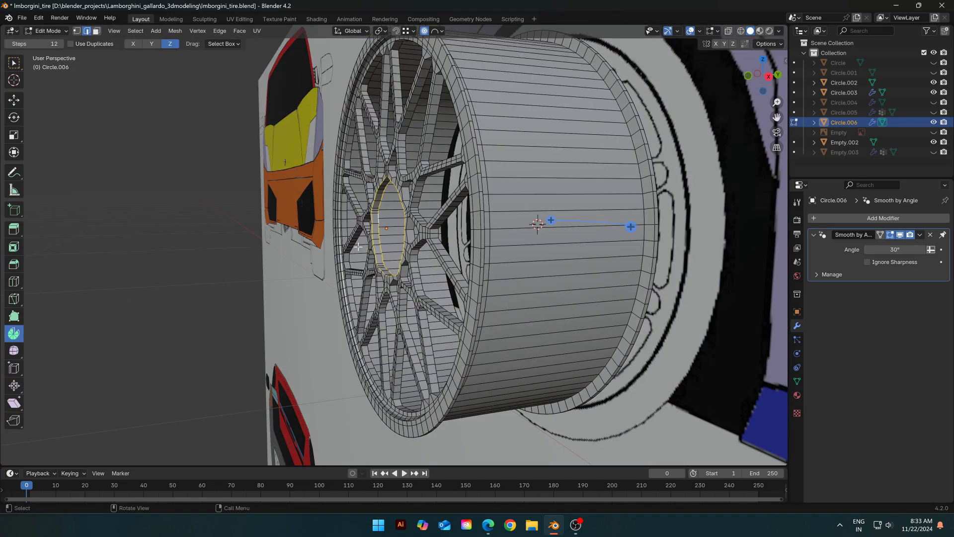
key(g)
key(y)
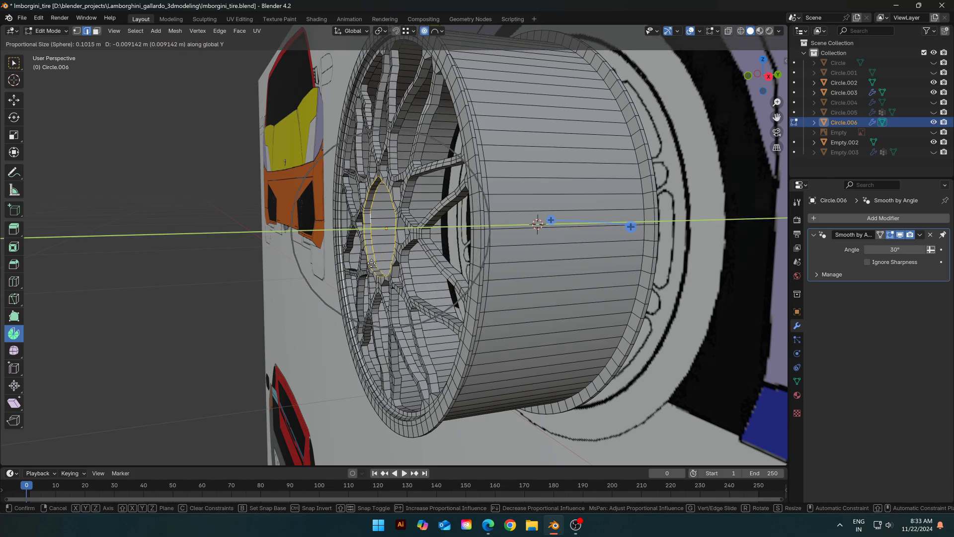
scroll(369, 263, down, 2)
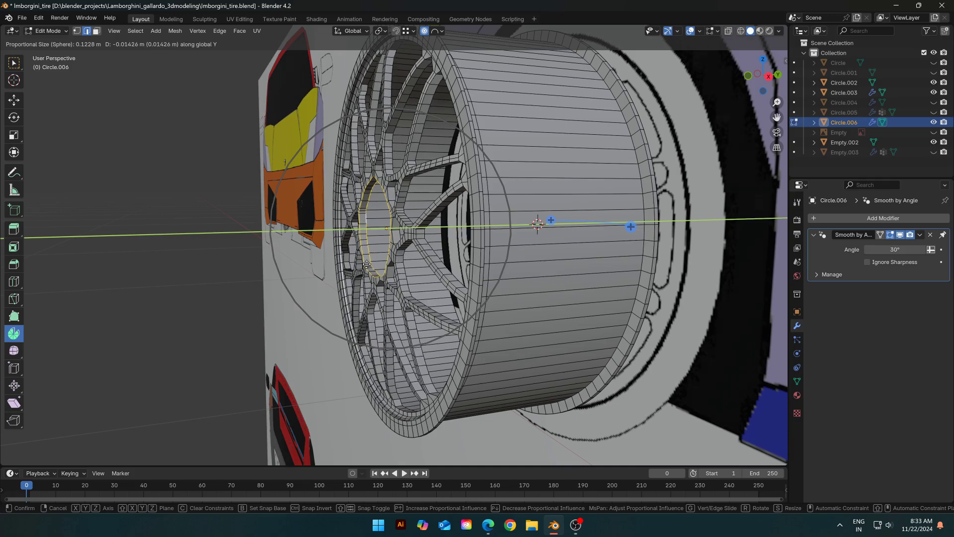
click(369, 266)
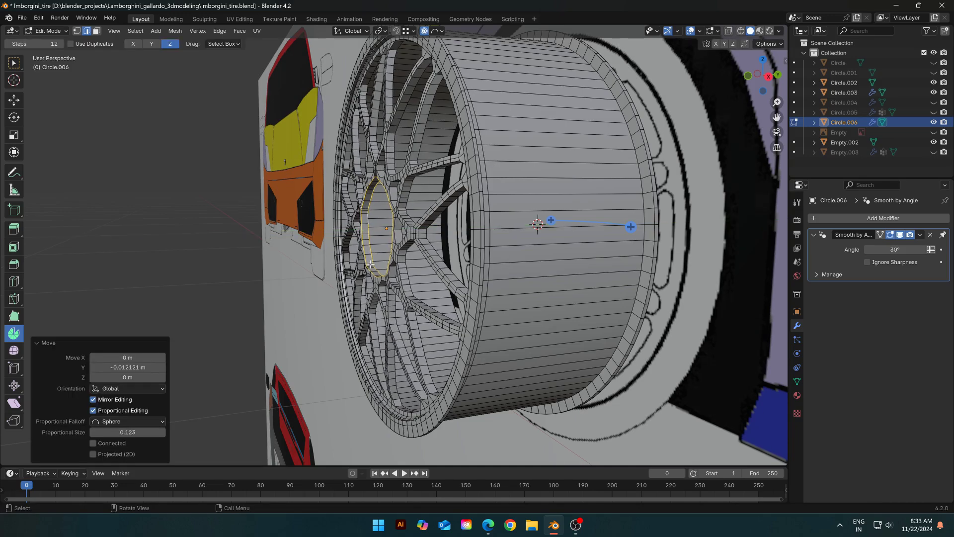
Push the hub edge loop about 0.027 m back along Y with a proportional size of about 0.043 m
middle_drag(370, 265, 437, 256)
key(g)
key(y)
scroll(435, 256, up, 4)
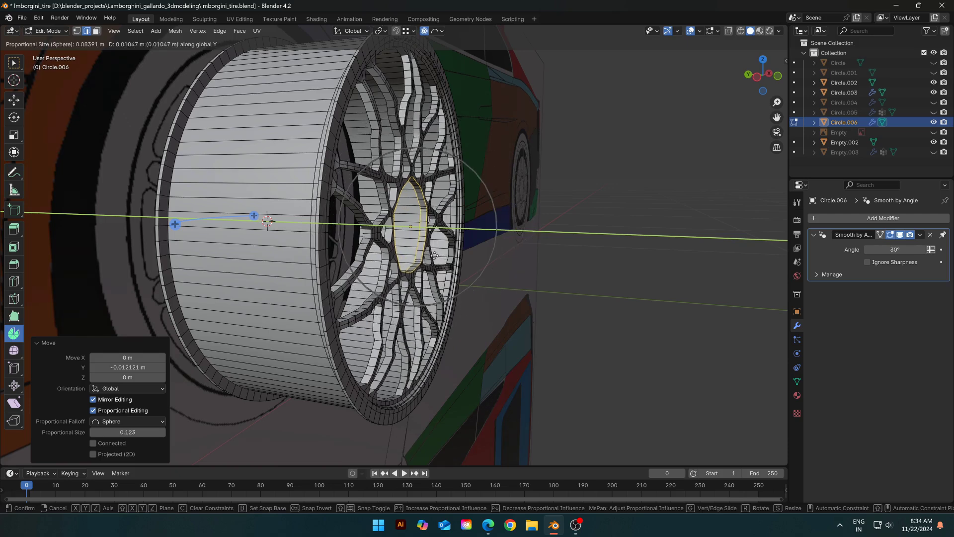
scroll(434, 255, up, 8)
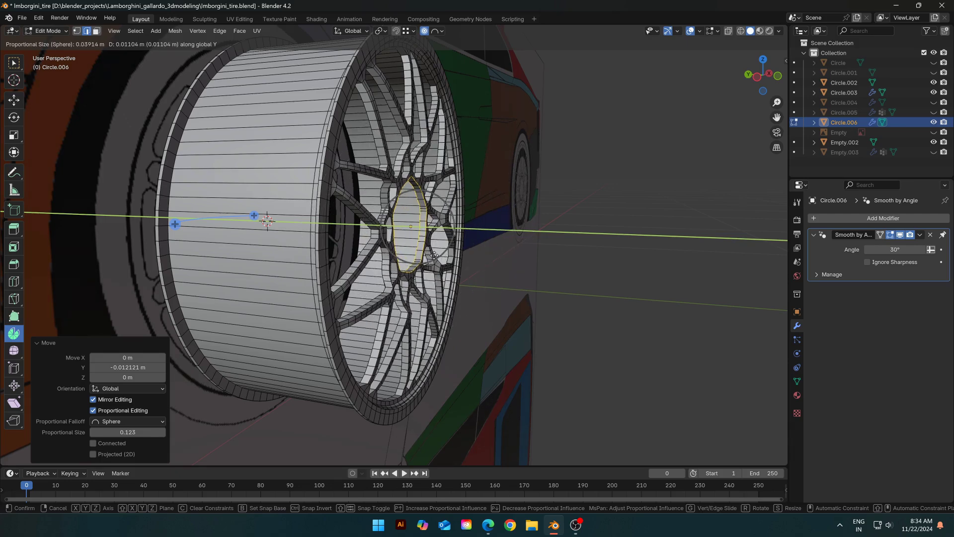
scroll(434, 255, down, 1)
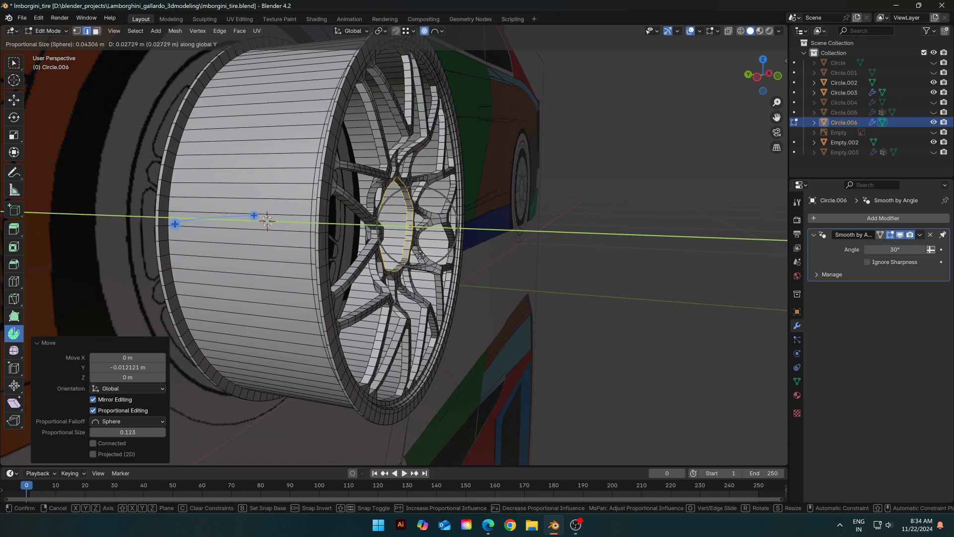
click(436, 257)
key(Tab)
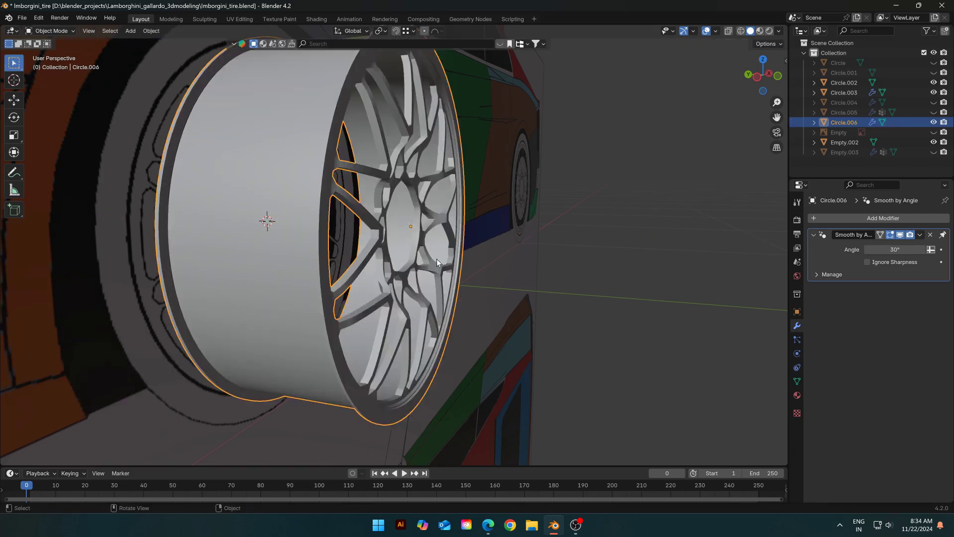
middle_drag(436, 258, 399, 255)
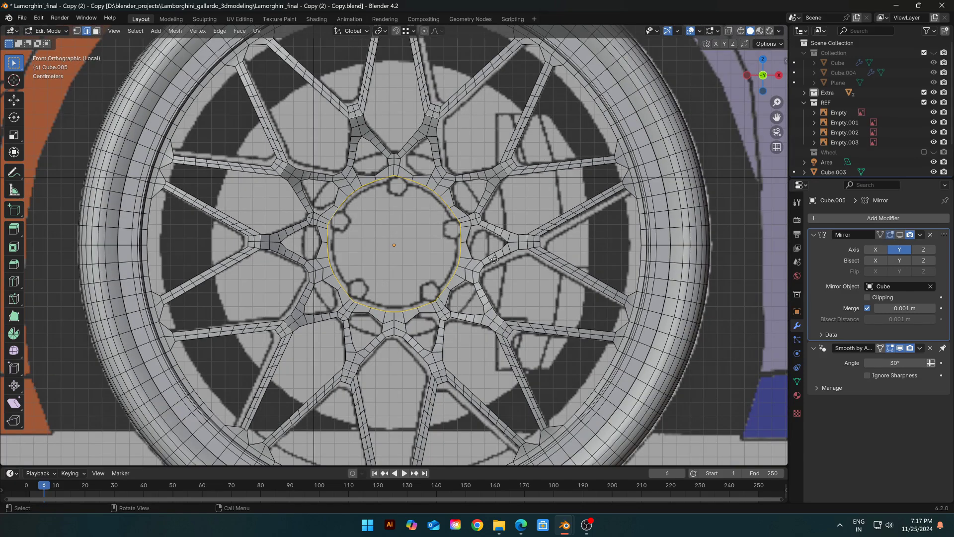
Extrude the hub edge loop in place, scale it by 0.645 in X and Z only, and round it with LoopTools Circle
key(e)
right_click(493, 259)
key(s)
key(shift+y)
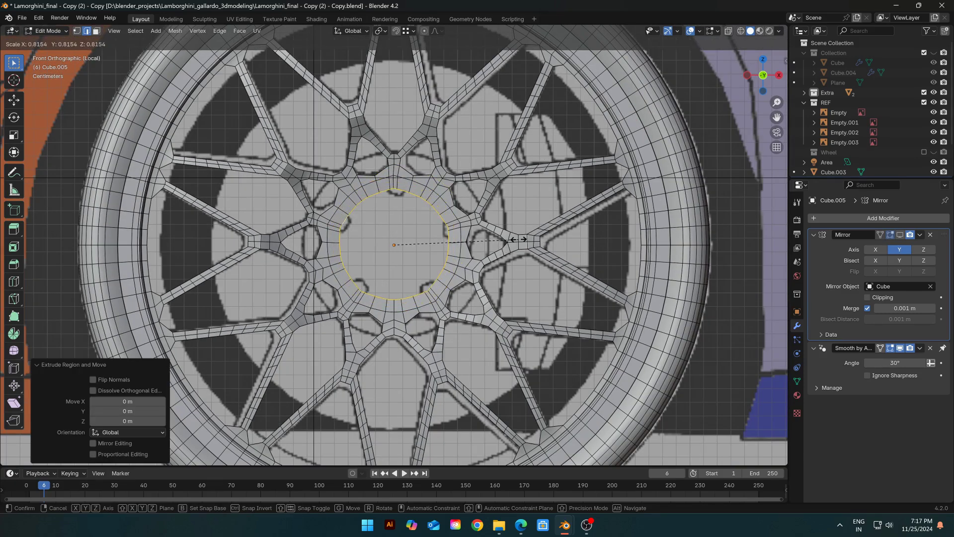
click(497, 231)
key(ctrl+e)
mouse_move(380, 186)
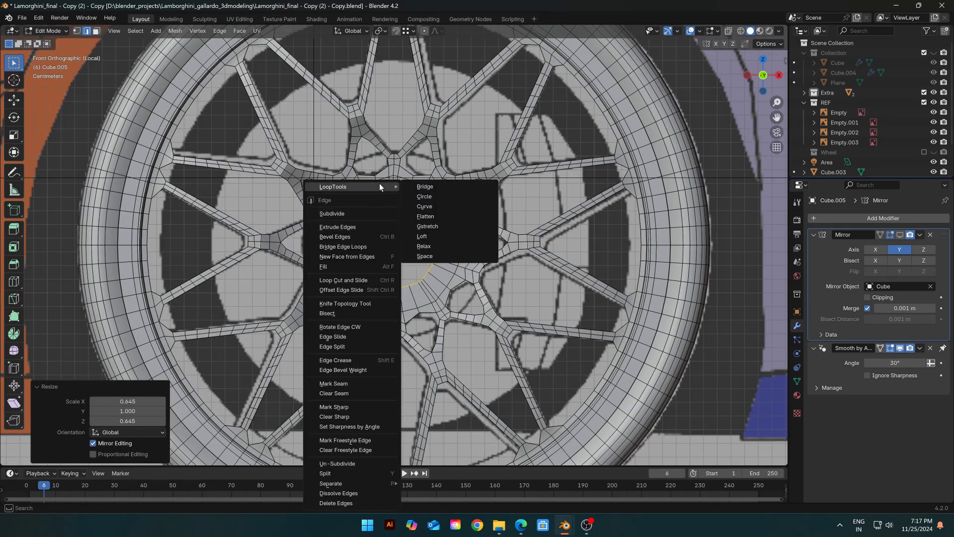
click(424, 196)
scroll(437, 199, down, 3)
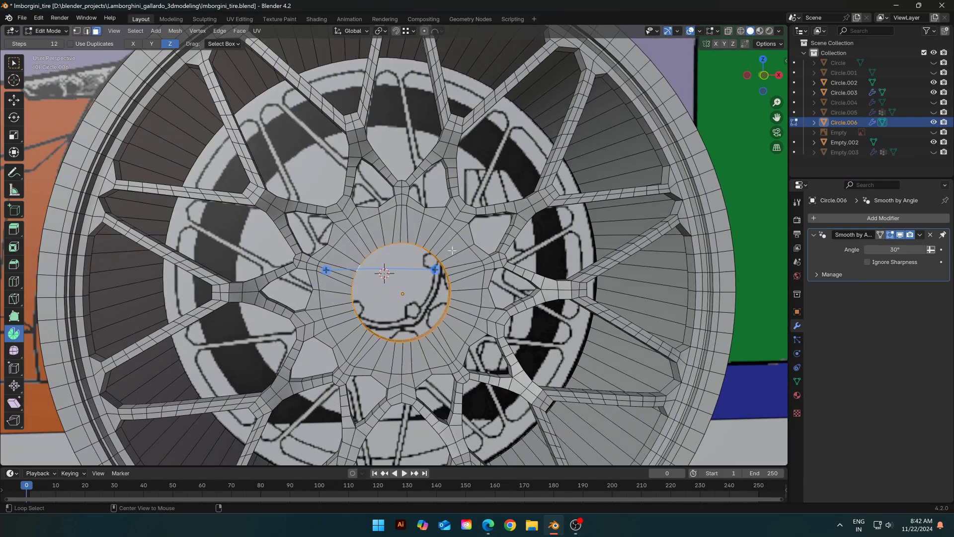
Add five evenly spaced loop cuts around the hub's flat face ring without sliding them
key(alt+z)
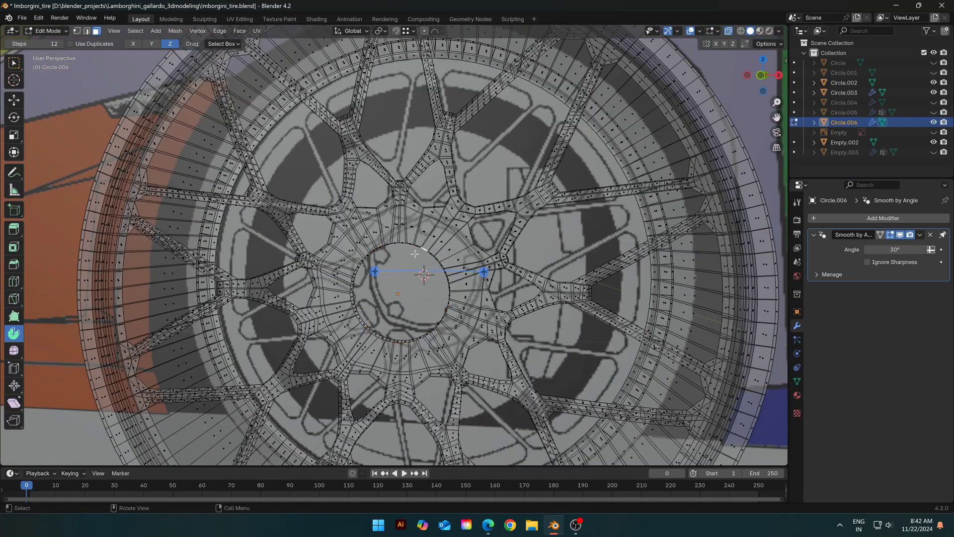
scroll(415, 254, up, 4)
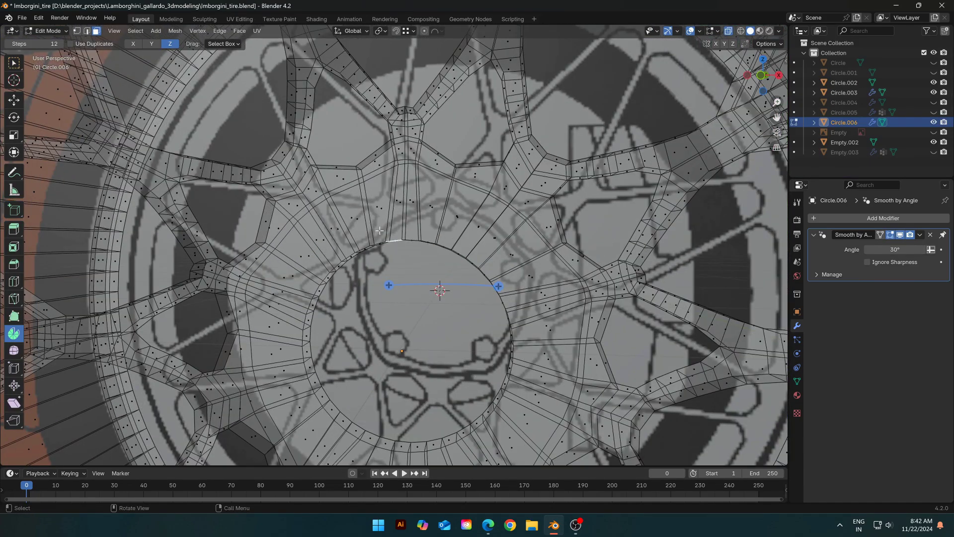
key(ctrl+r)
scroll(387, 219, up, 4)
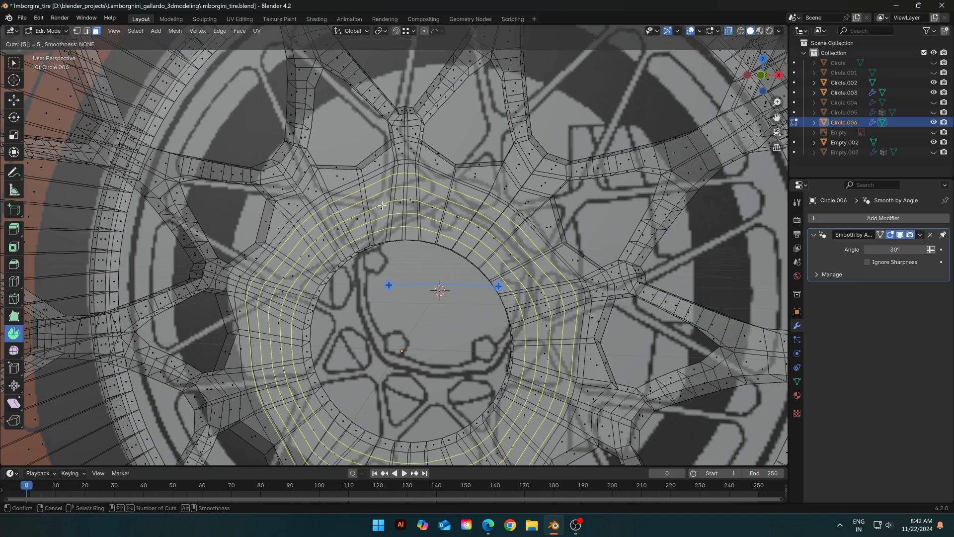
click(392, 222)
right_click(393, 222)
key(alt+z)
Delete the block of faces two columns wide and four rows deep at the hub's uppermost bolt position, selecting through the mesh
middle_drag(401, 228, 341, 222)
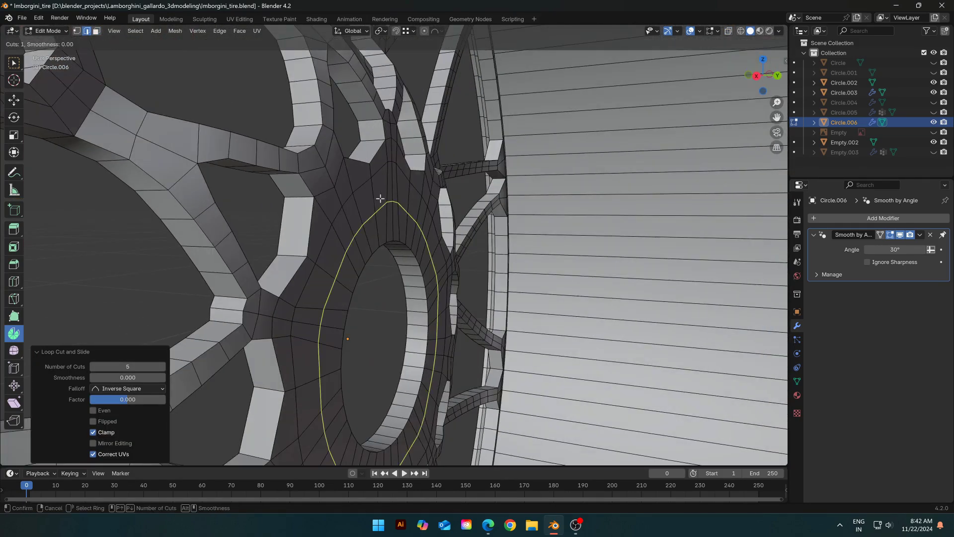
middle_drag(381, 198, 409, 246)
key(ctrl+KP_3)
key(alt+z)
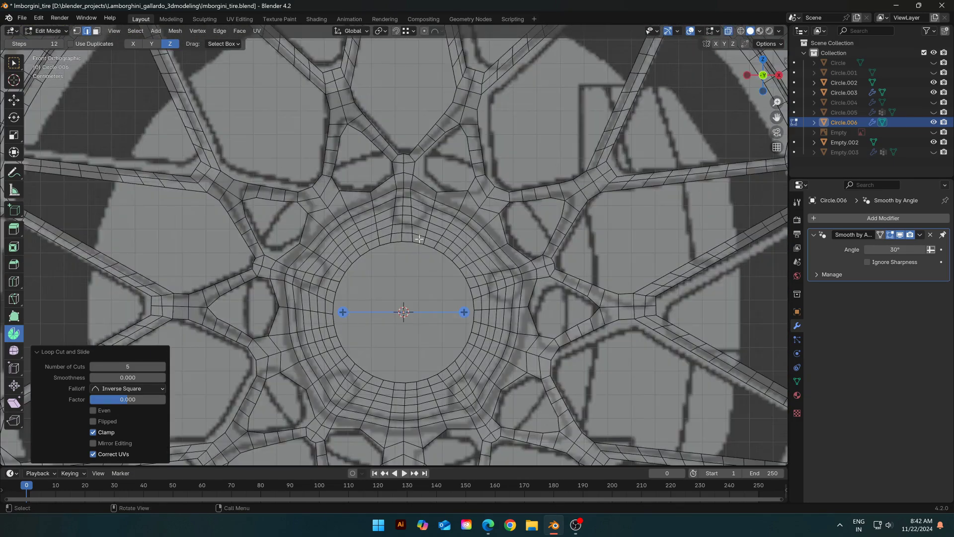
scroll(402, 245, up, 3)
key(c)
shift+middle_drag(410, 211, 415, 233)
key(3)
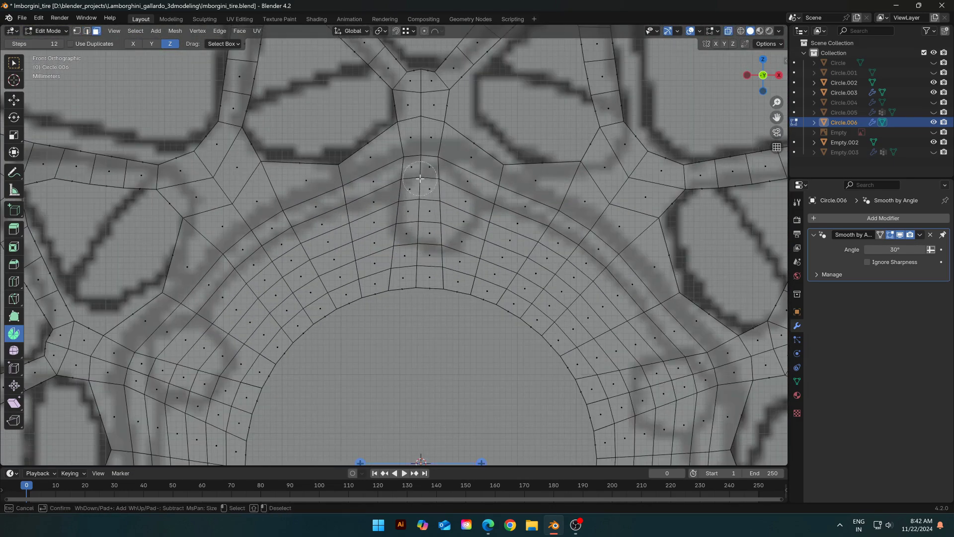
drag(419, 164, 416, 225)
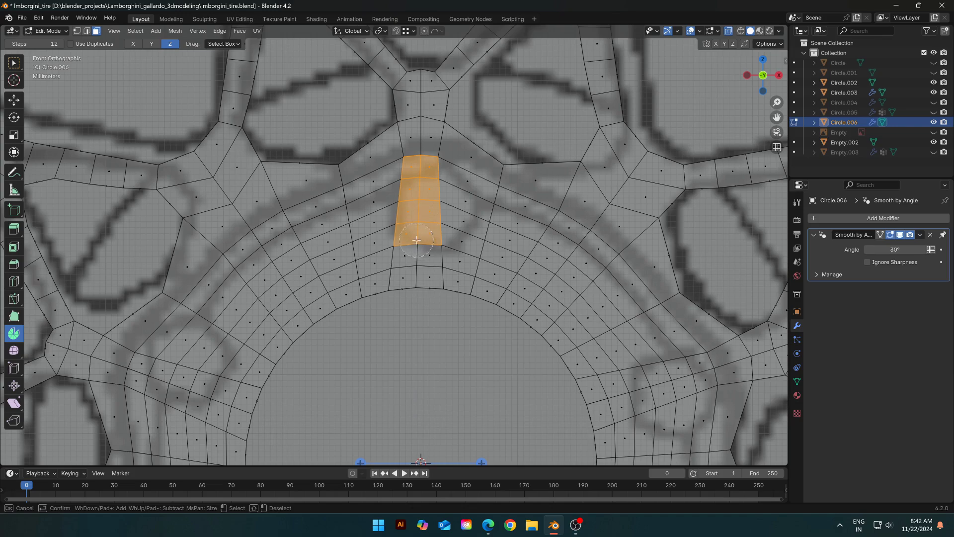
key(Escape)
scroll(417, 244, down, 3)
key(x)
click(427, 264)
Round the boundary of the new bolt opening with LoopTools Circle and bridge its edges with LoopTools
middle_drag(426, 263, 440, 297)
key(1)
alt+click(463, 232)
right_click(466, 214)
click(506, 223)
right_click(499, 281)
mouse_move(501, 258)
click(549, 258)
Examine the round bolt hole and the surrounding hub in Object Mode and Edit Mode
key(Tab)
scroll(522, 288, down, 3)
scroll(478, 307, down, 2)
key(Tab)
scroll(472, 258, up, 3)
scroll(472, 258, down, 2)
scroll(455, 242, up, 3)
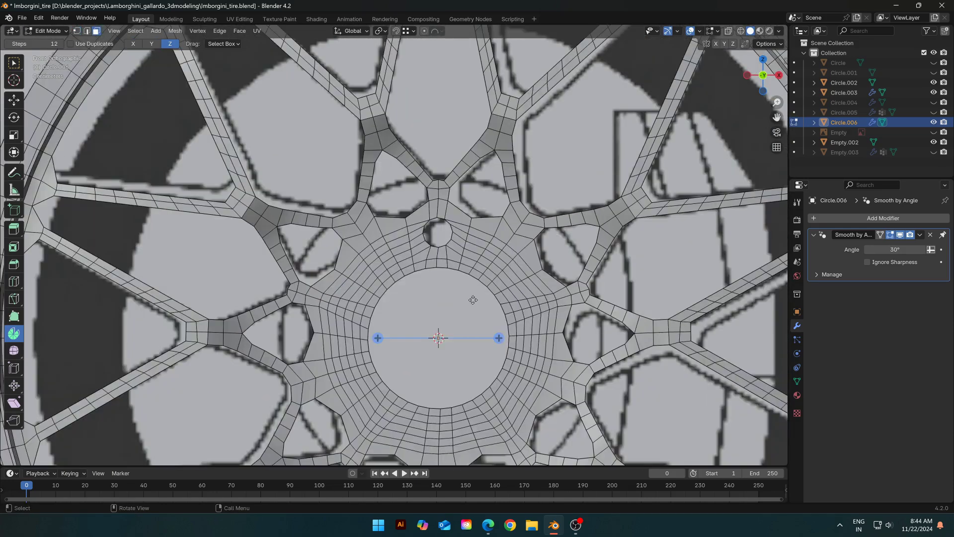
right_click(465, 303)
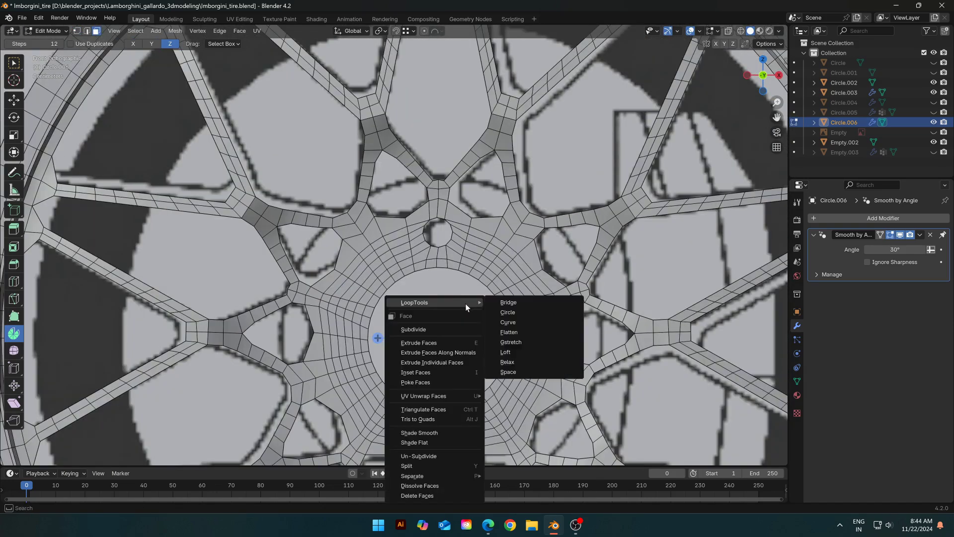
key(Escape)
Delete the pentagonal face patches around the hub's four remaining bolt positions, selecting through the mesh
key(c)
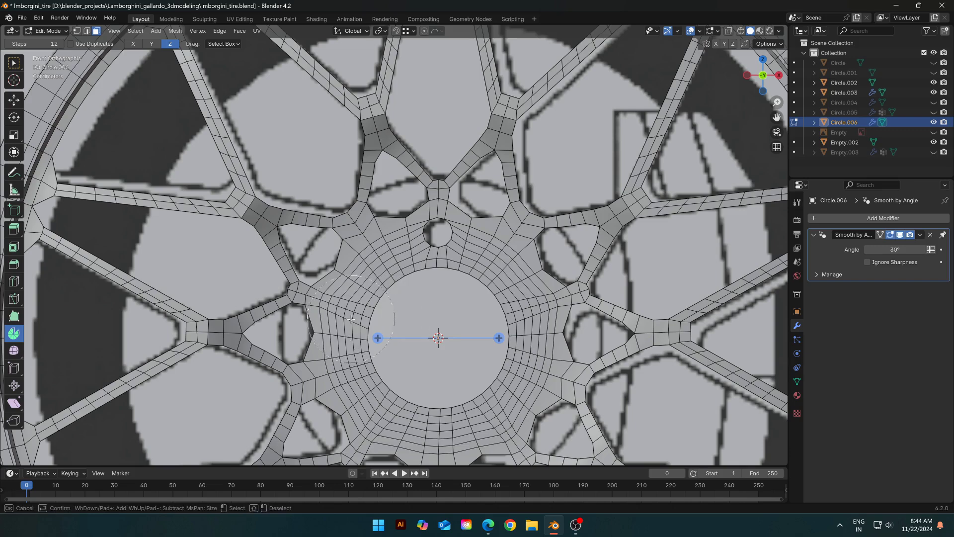
click(333, 308)
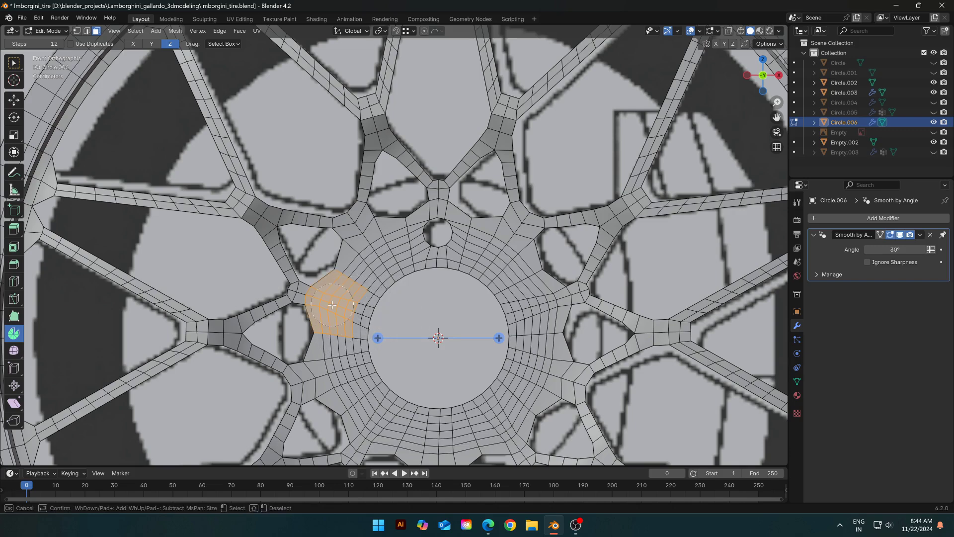
key(Return)
key(alt+z)
key(c)
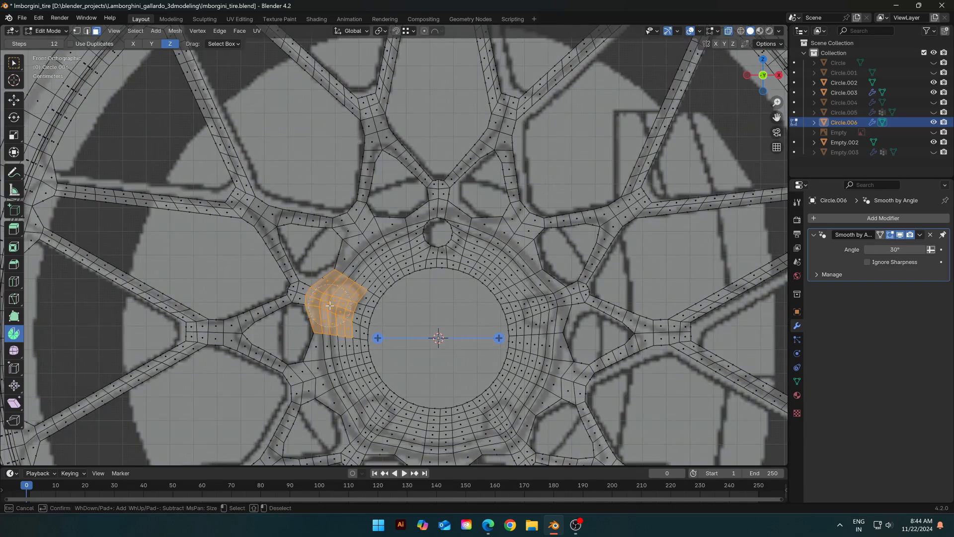
drag(328, 288, 373, 301)
mouse_move(504, 307)
mouse_down()
mouse_move(546, 321)
mouse_move(522, 325)
mouse_up()
right_click(521, 328)
shift+middle_drag(533, 425, 496, 348)
scroll(496, 349, up, 1)
key(c)
mouse_move(496, 350)
mouse_down()
mouse_move(475, 358)
mouse_move(519, 380)
mouse_up()
drag(293, 372, 314, 383)
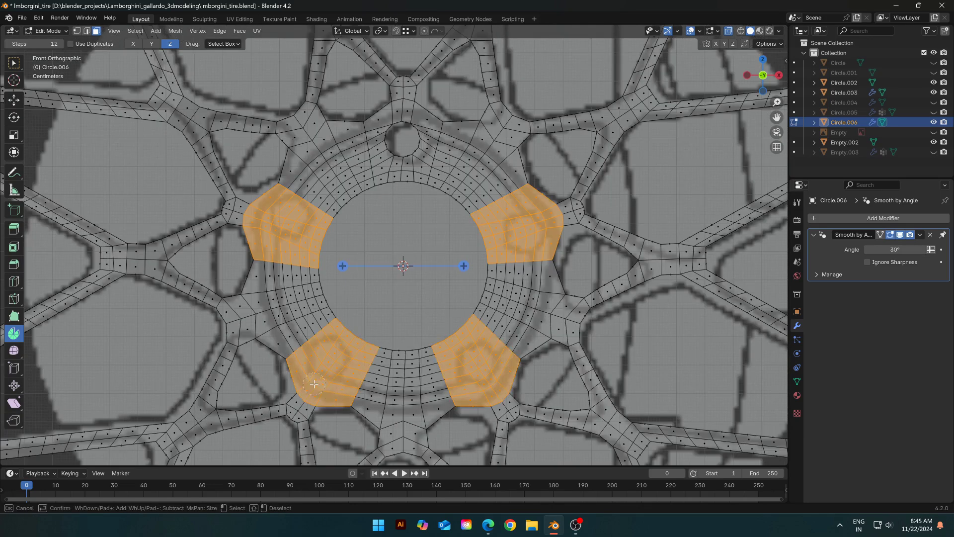
right_click(351, 335)
key(x)
click(372, 336)
Select the pentagonal patch around the finished bolt hole and spin it about the hub centre as duplicates in 4 steps
shift+middle_drag(396, 196, 398, 272)
key(c)
drag(388, 264, 390, 253)
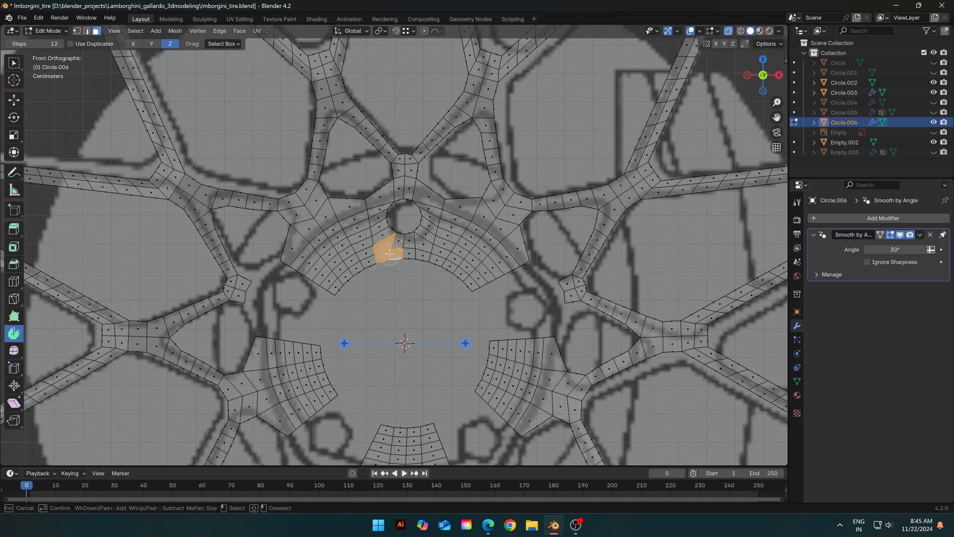
mouse_move(384, 207)
mouse_down()
mouse_move(388, 193)
mouse_move(431, 199)
mouse_move(428, 233)
mouse_move(410, 260)
mouse_up()
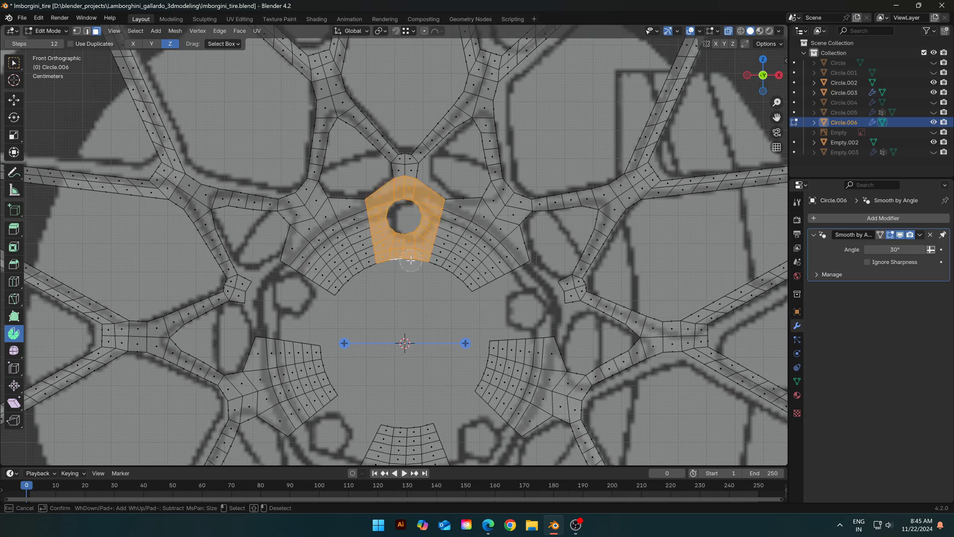
right_click(397, 230)
key(alt+z)
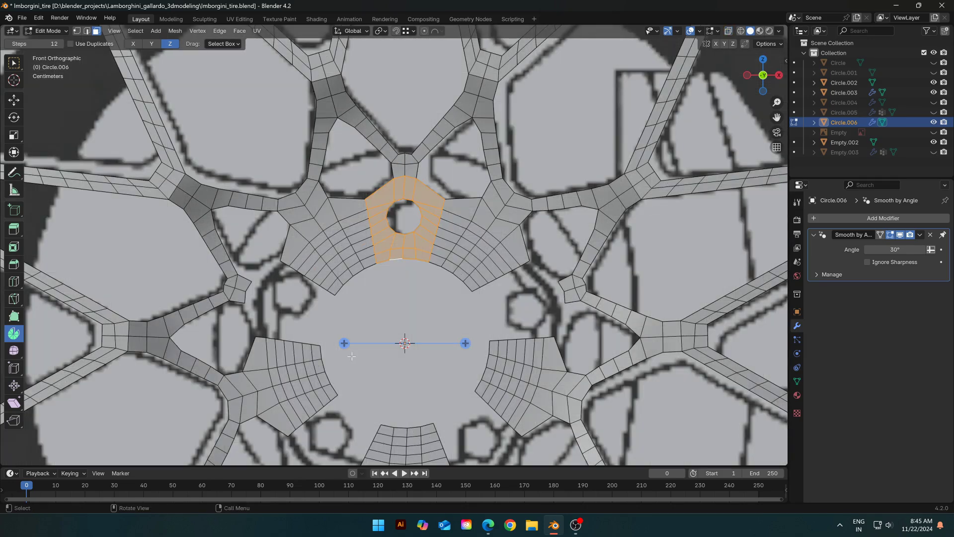
click(343, 343)
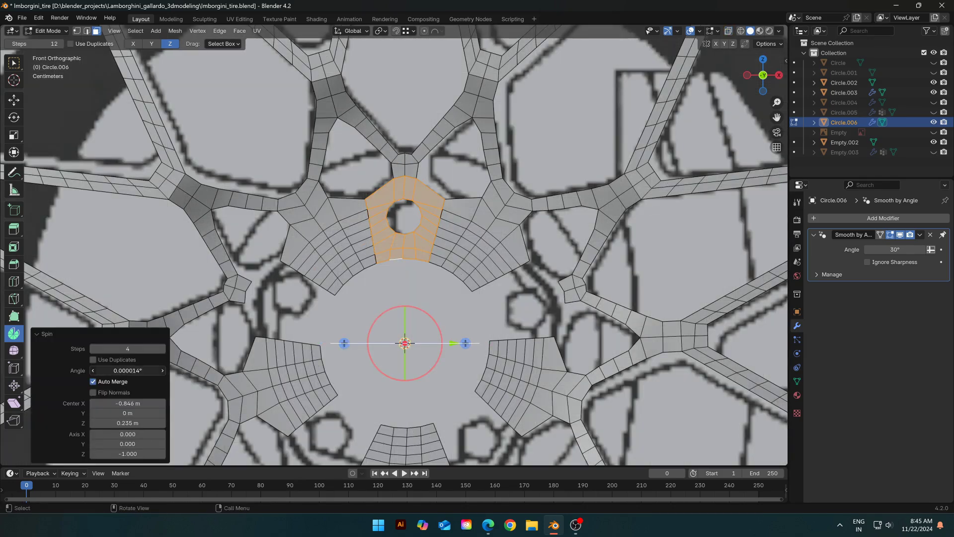
click(116, 361)
click(117, 370)
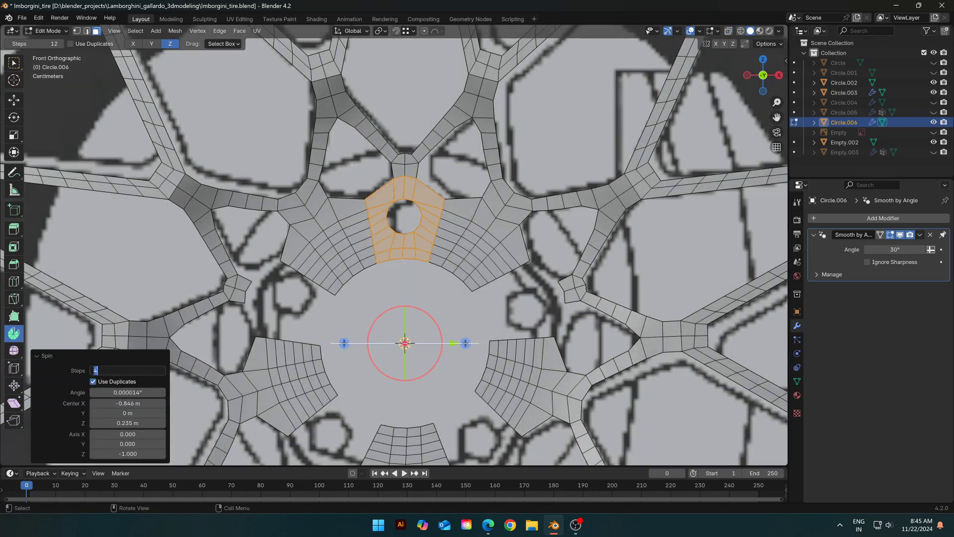
key(Return)
Set the spin axis to Y 1 and Z 0 and the angle to 288° to fill the four gaps in the hub
click(137, 443)
text(1)
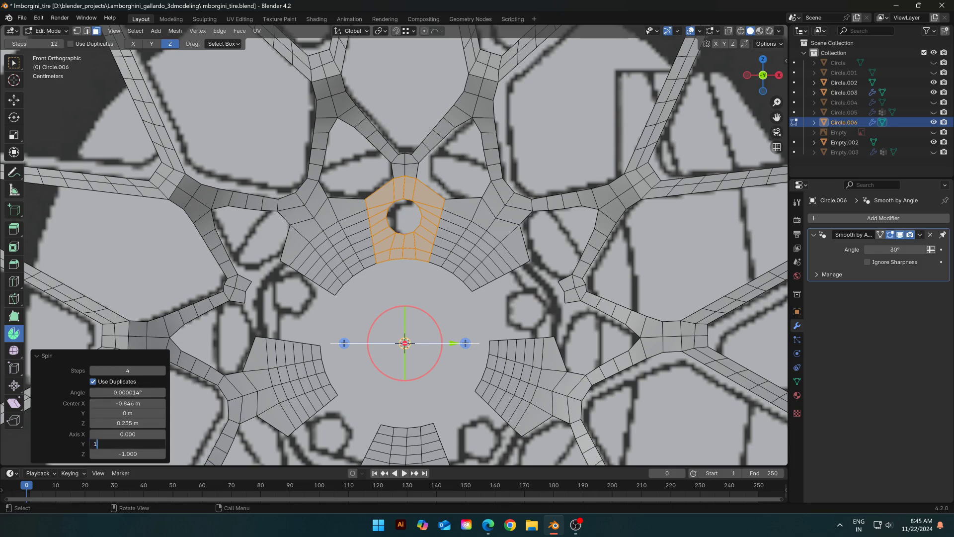
key(Return)
text(0)
key(Return)
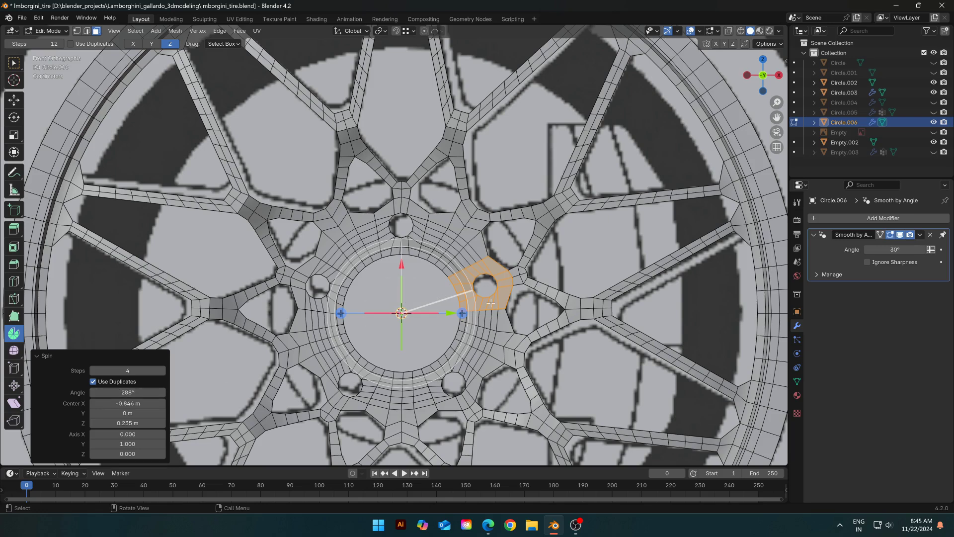
Merge all of the wheel's vertices by distance with a merge distance of 0.0001 m
key(Tab)
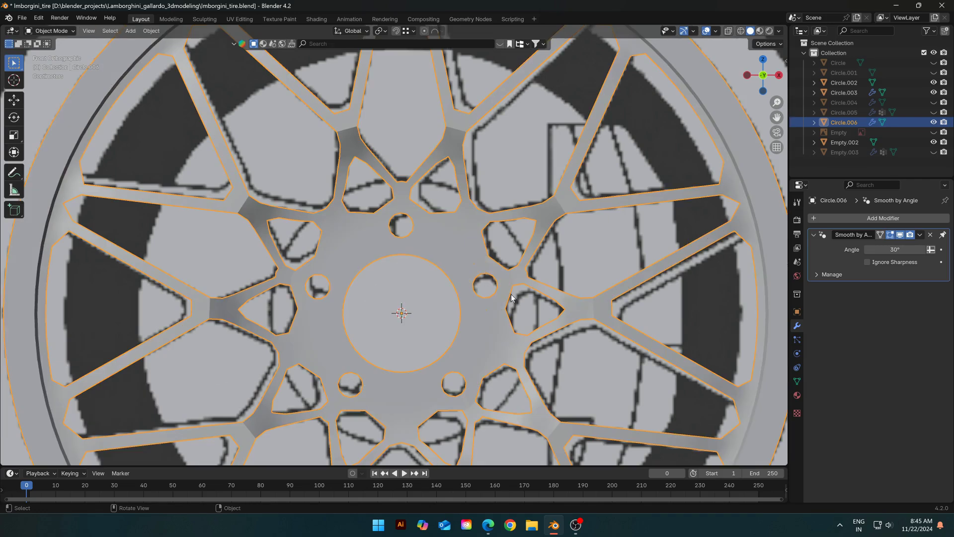
key(Tab)
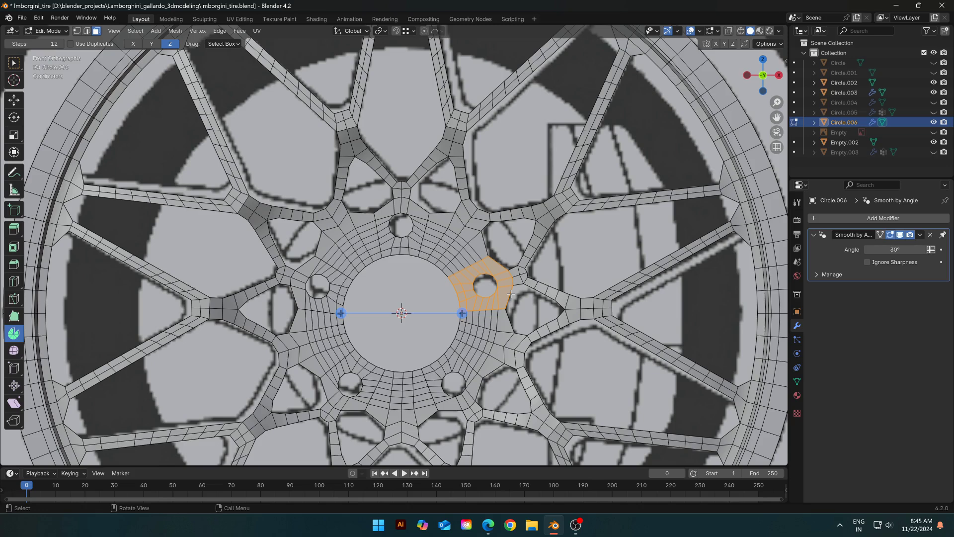
key(a)
key(m)
click(511, 294)
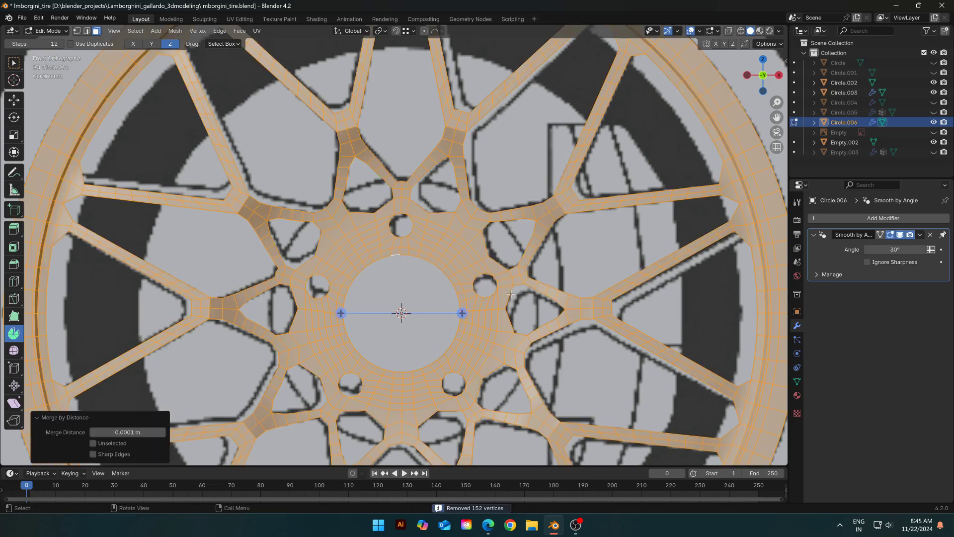
Duplicate the front and back outer edge loops of the rim barrel in place
scroll(510, 294, down, 2)
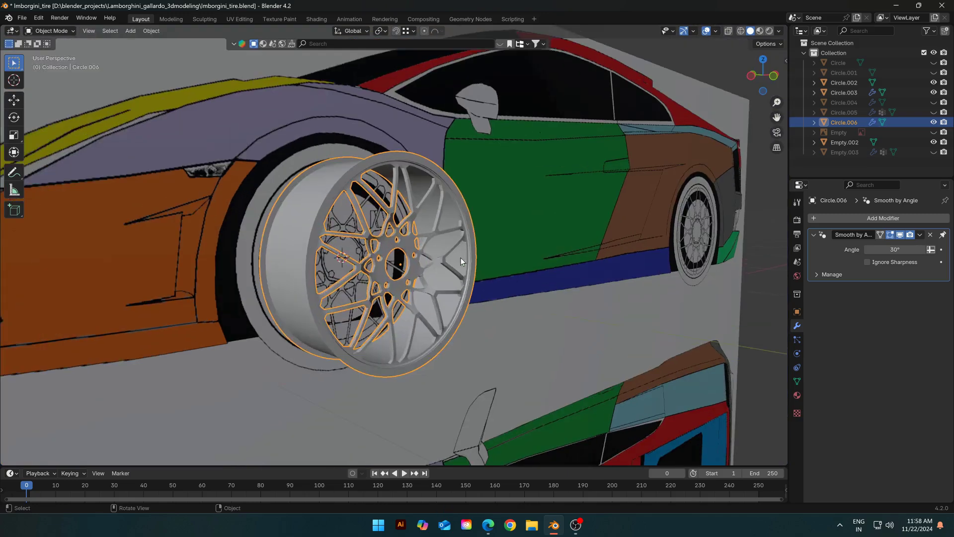
middle_drag(348, 224, 544, 239)
scroll(383, 225, up, 3)
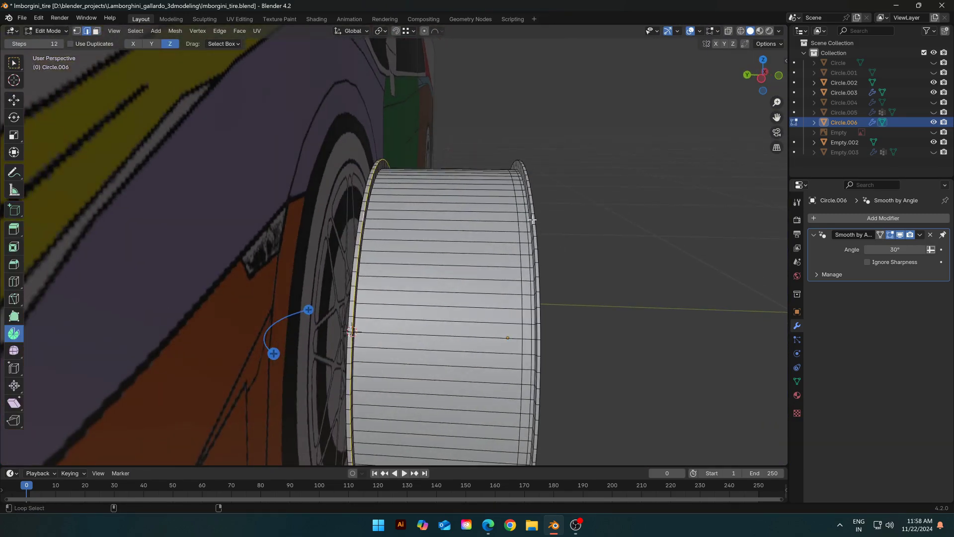
middle_drag(565, 221, 506, 258)
key(shift+d)
key(Escape)
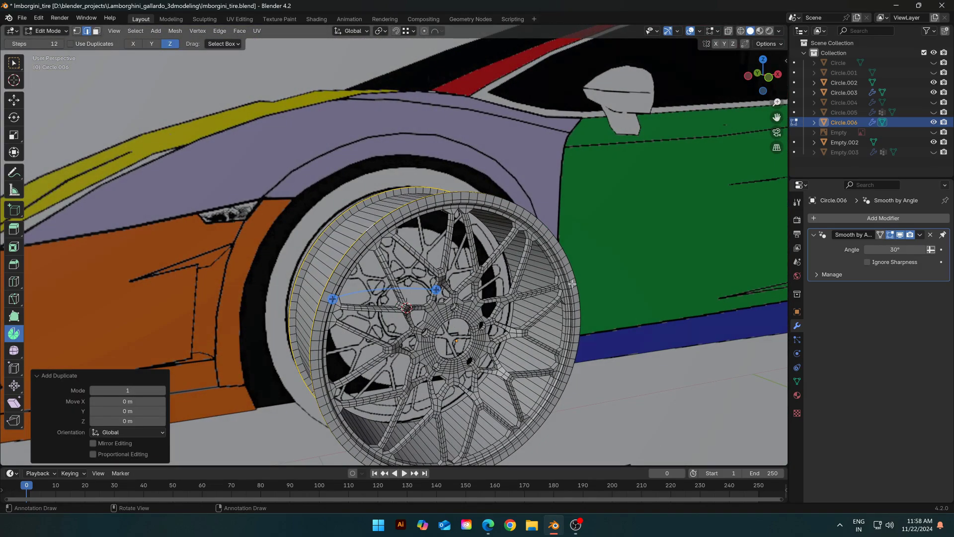
Extrude the duplicated rim loops in place and scale them by 1.143 in X and Z only, out to the reference tyre outline
alt+middle_drag(571, 284, 546, 279)
key(e)
key(Escape)
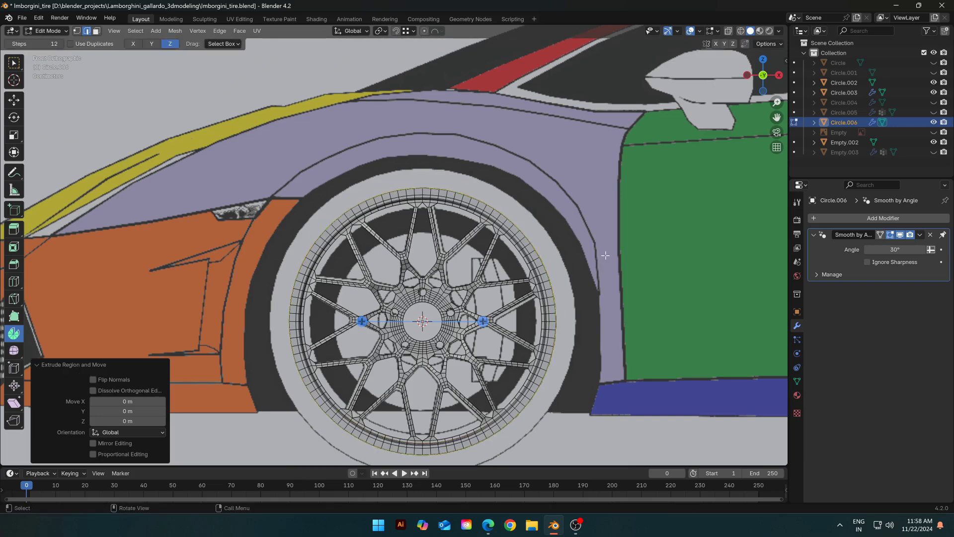
key(s)
key(shift+y)
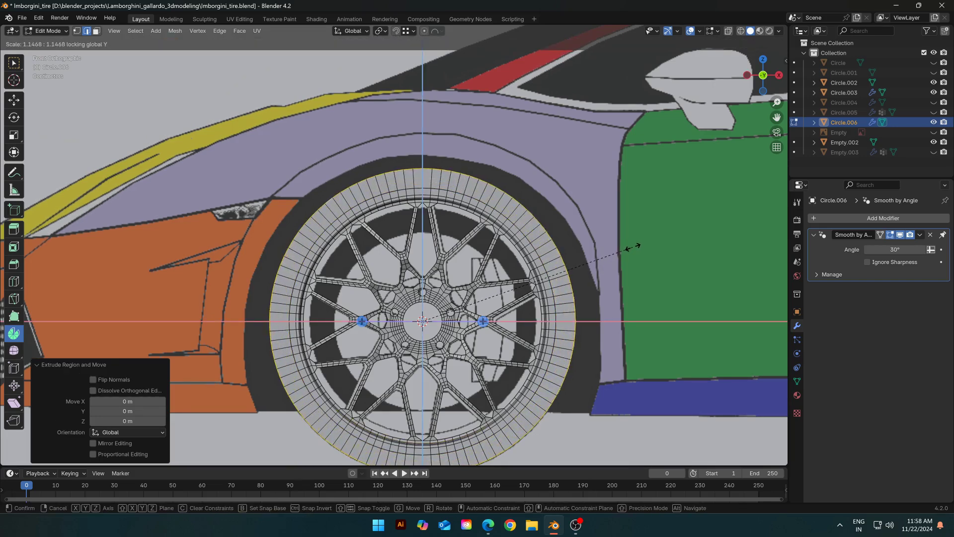
click(639, 245)
Bridge the two scaled outer edge loops with LoopTools to form the tyre's tread surface
right_click(622, 215)
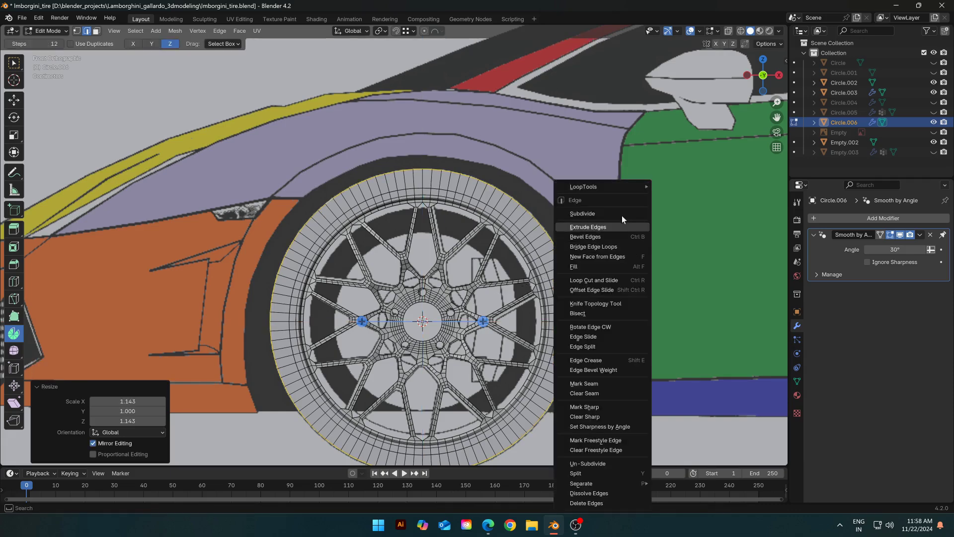
mouse_move(629, 186)
click(687, 185)
scroll(688, 186, down, 1)
middle_drag(424, 308, 444, 357)
key(alt+z)
key(alt+z)
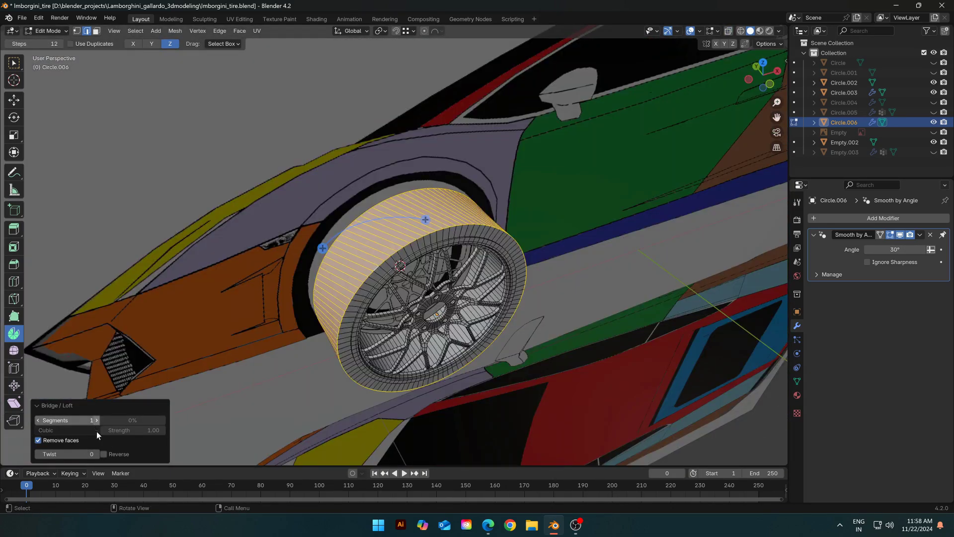
Try a bridge twist of 2 on the tread surface, and set the twist to -2
click(96, 451)
click(97, 451)
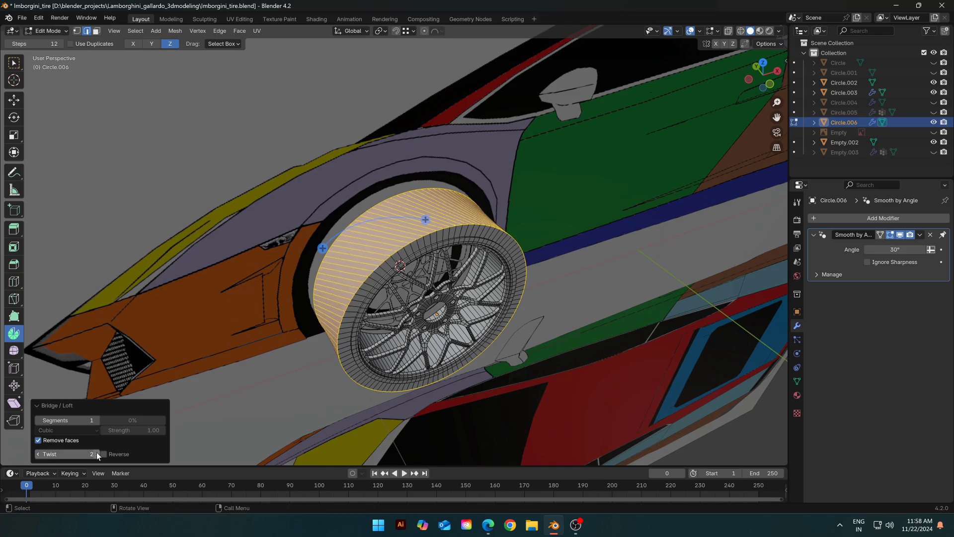
click(39, 457)
click(40, 457)
click(40, 457)
click(39, 454)
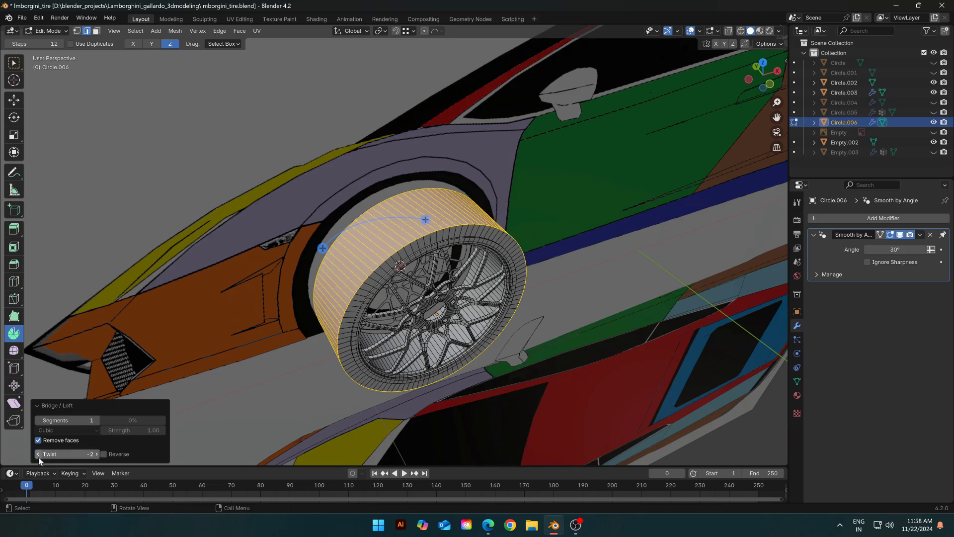
Lower the tread bridge's twist to -3 and onward until its edges run straight across, and recalculate the normals of the entire wheel mesh
click(39, 454)
scroll(463, 304, up, 2)
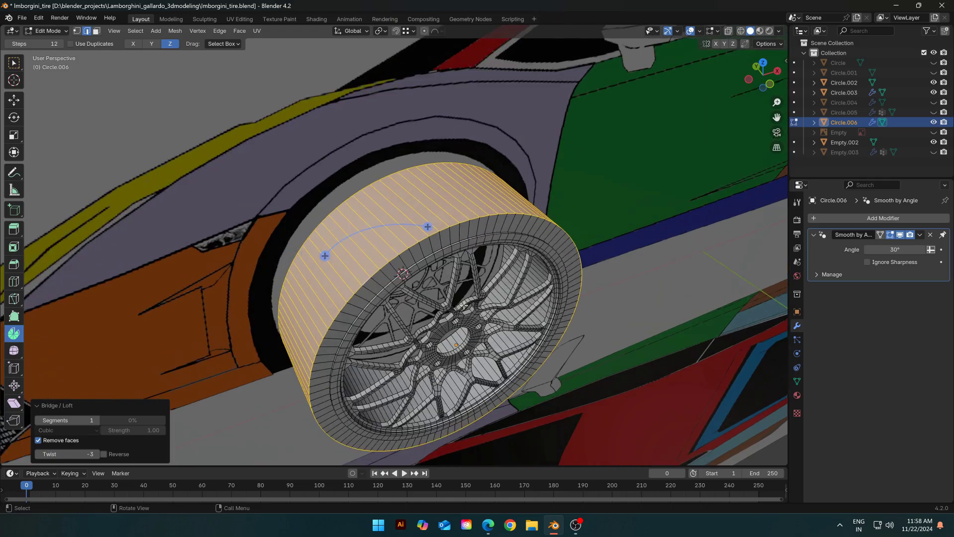
middle_drag(462, 305, 432, 343)
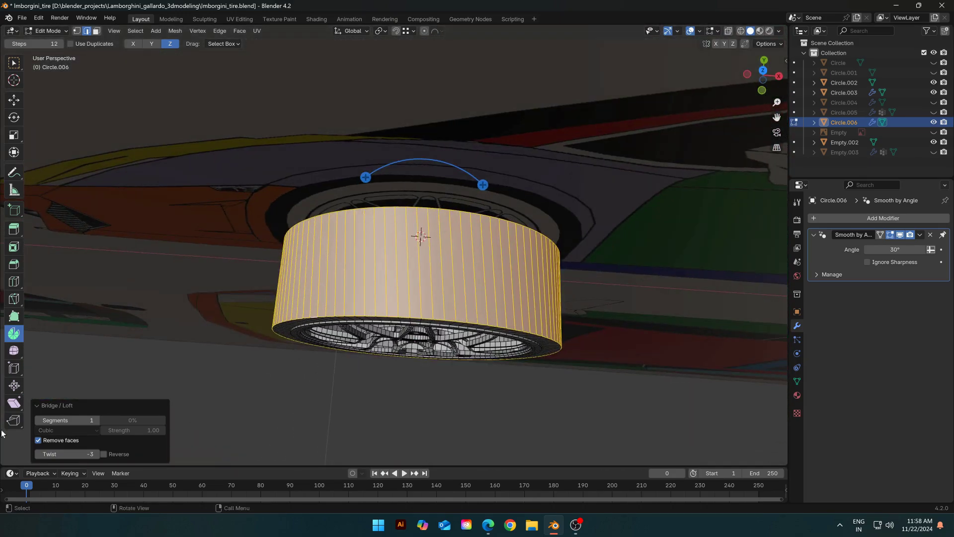
click(39, 454)
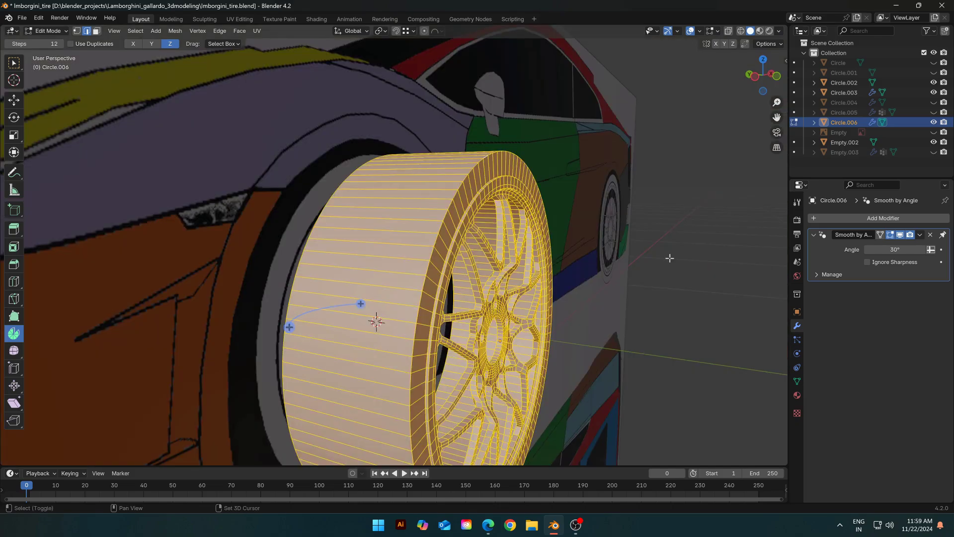
key(shift+n)
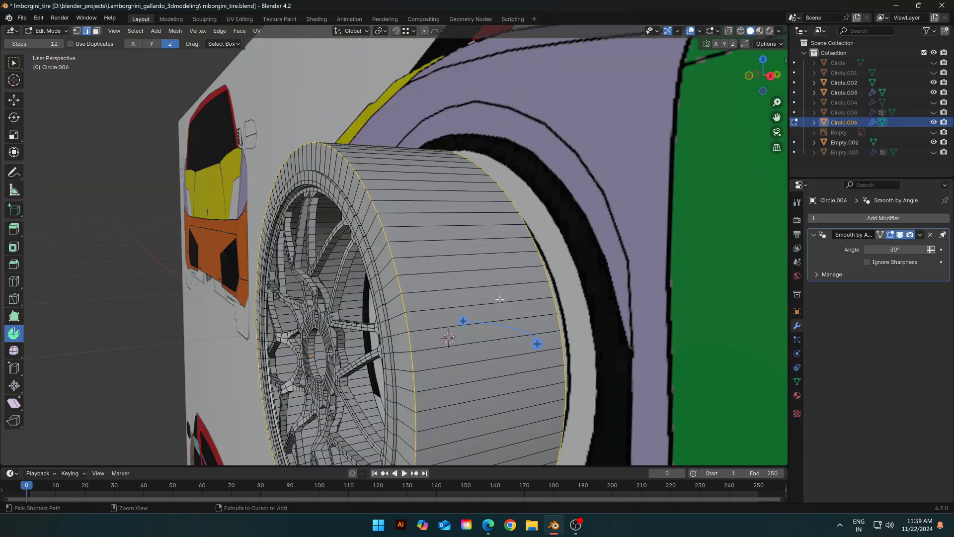
Widen the tyre by scaling its two outer edge loops by 1.099 along Y
middle_drag(498, 299, 522, 293)
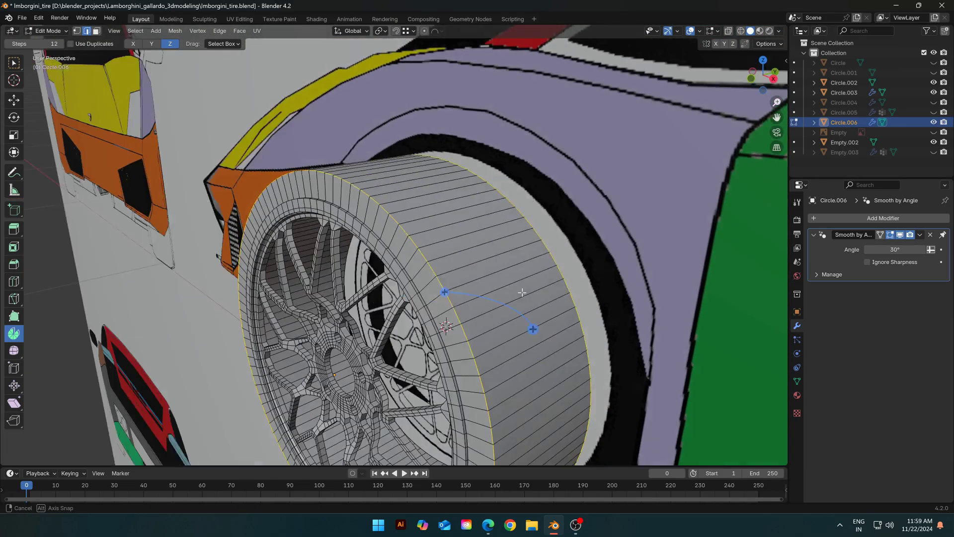
scroll(522, 292, down, 2)
key(s)
key(y)
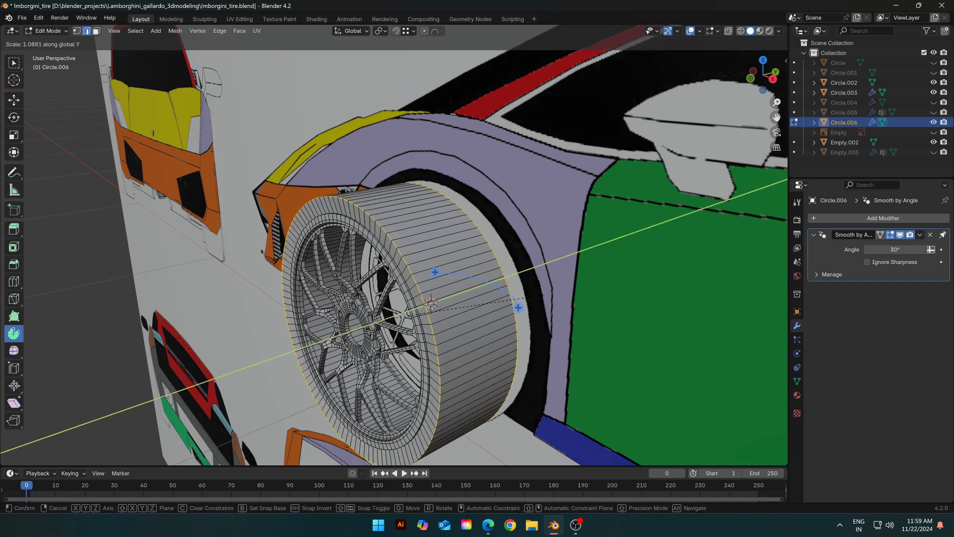
click(519, 307)
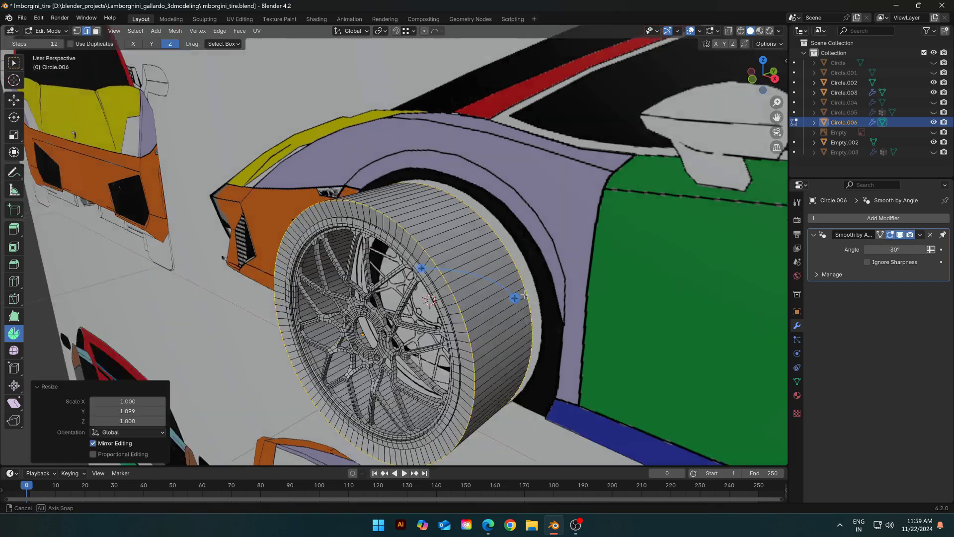
Bevel the tyre's two outer edges by about 0.112 m with 6 segments, and rescale the rounded shoulders along Y
mouse_move(518, 307)
middle_down()
mouse_move(650, 271)
mouse_move(635, 267)
mouse_move(526, 323)
middle_up()
key(ctrl+b)
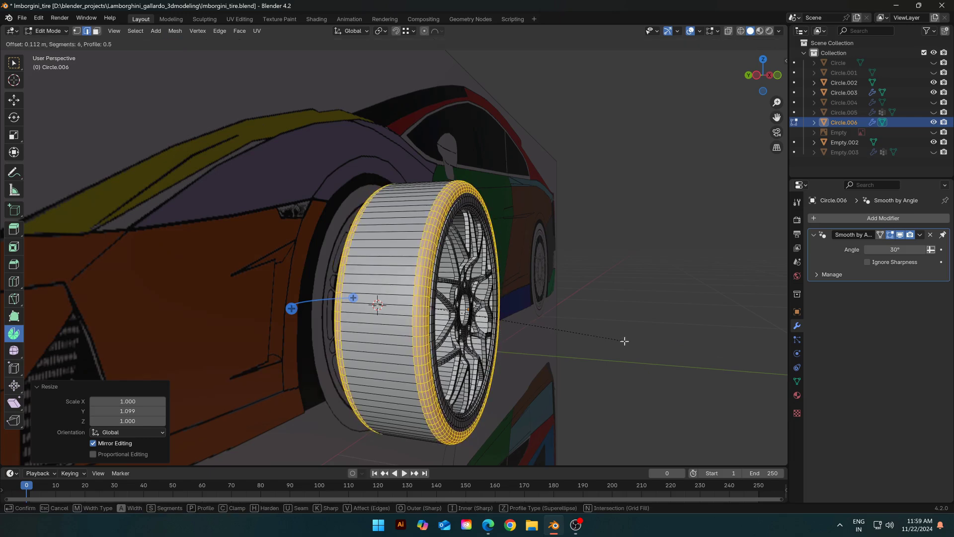
click(624, 340)
middle_drag(624, 340, 499, 306)
key(s)
key(y)
click(614, 354)
Apply smooth shading to the wheel object, followed by auto smooth shading at 30°
key(Tab)
click(651, 333)
click(525, 241)
right_click(519, 246)
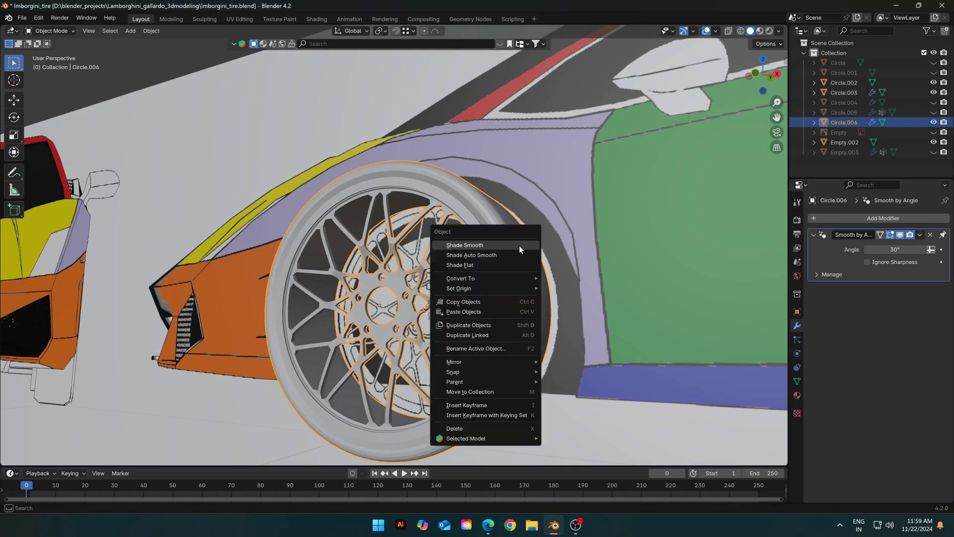
click(519, 245)
middle_drag(519, 246, 494, 290)
right_click(494, 291)
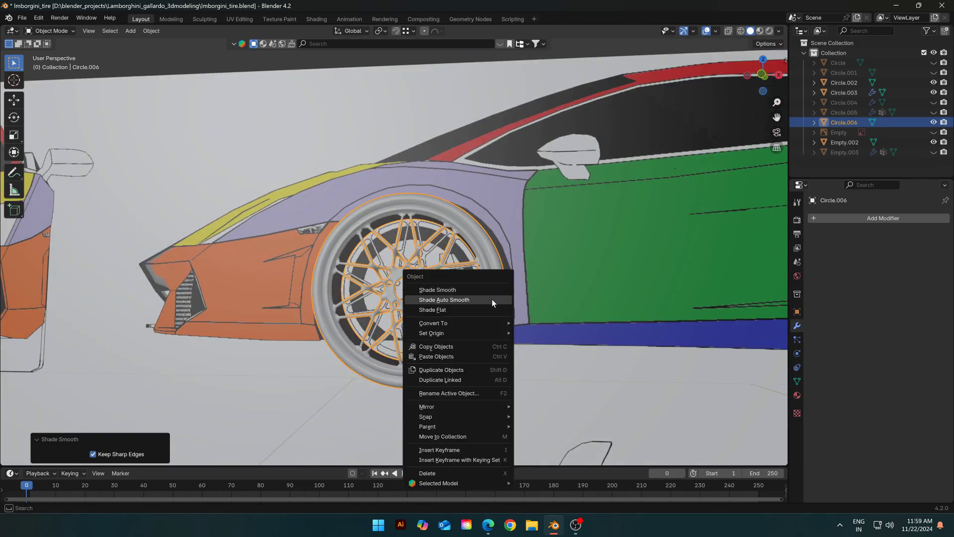
click(492, 302)
Duplicate the edge loop of the hub's centre hole and move the copy about 0.0082 m along Y
key(KP_1)
key(alt+z)
scroll(534, 309, up, 2)
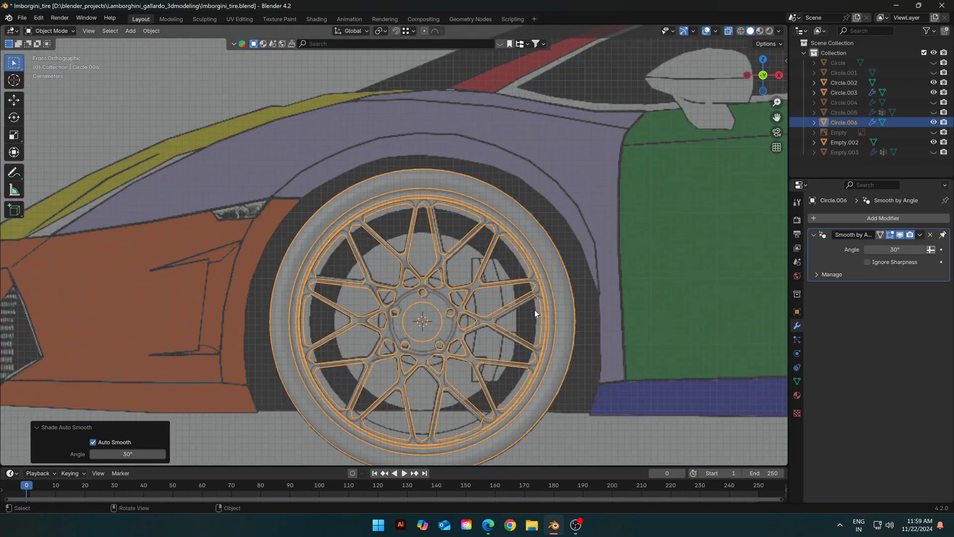
key(Tab)
middle_drag(535, 309, 585, 335)
key(shift+d)
key(y)
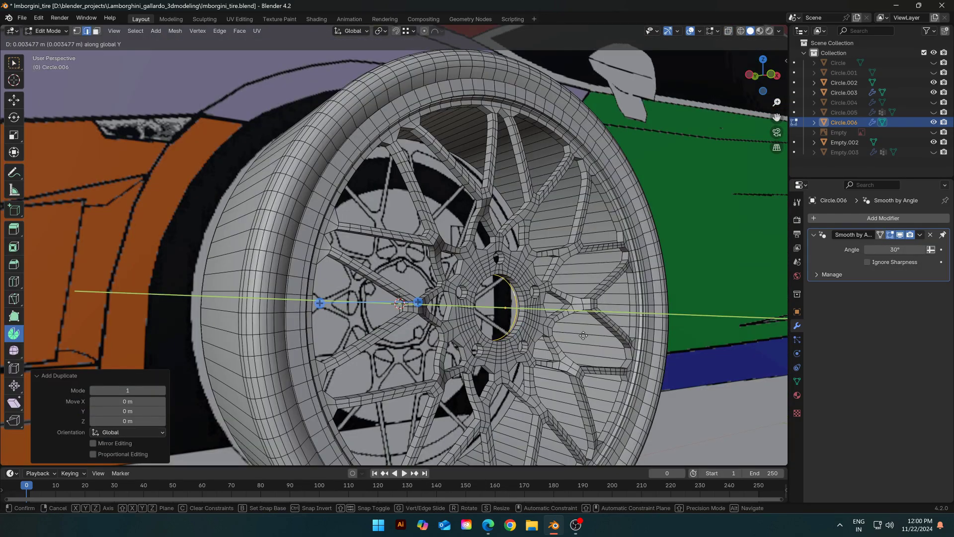
click(581, 335)
Scale the duplicated hub loop uniformly by 2.275 in the front view
key(KP_1)
key(alt+z)
key(s)
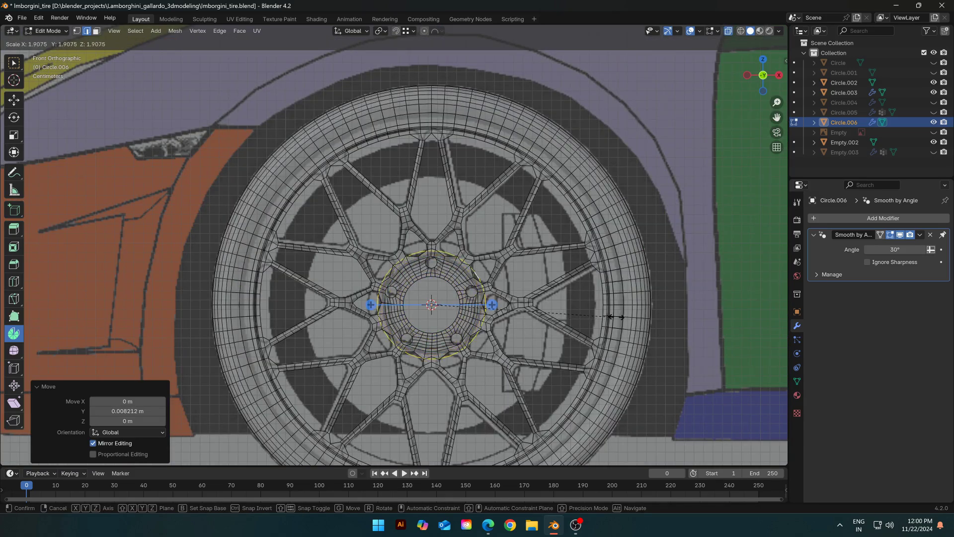
click(646, 315)
key(alt+z)
middle_drag(606, 322, 641, 350)
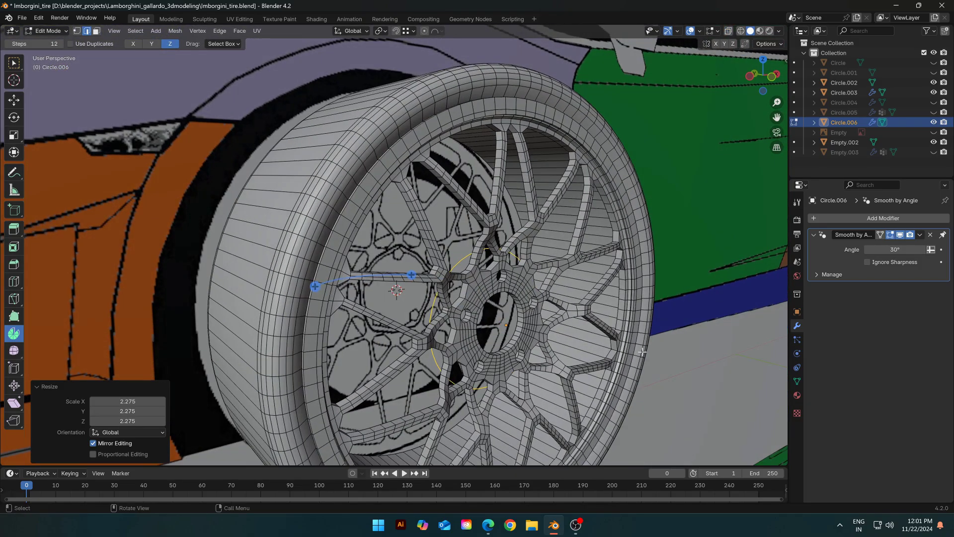
Fill the enlarged loop, scale it by 0.880 and extrude it into a backing disc behind the hub
key(g)
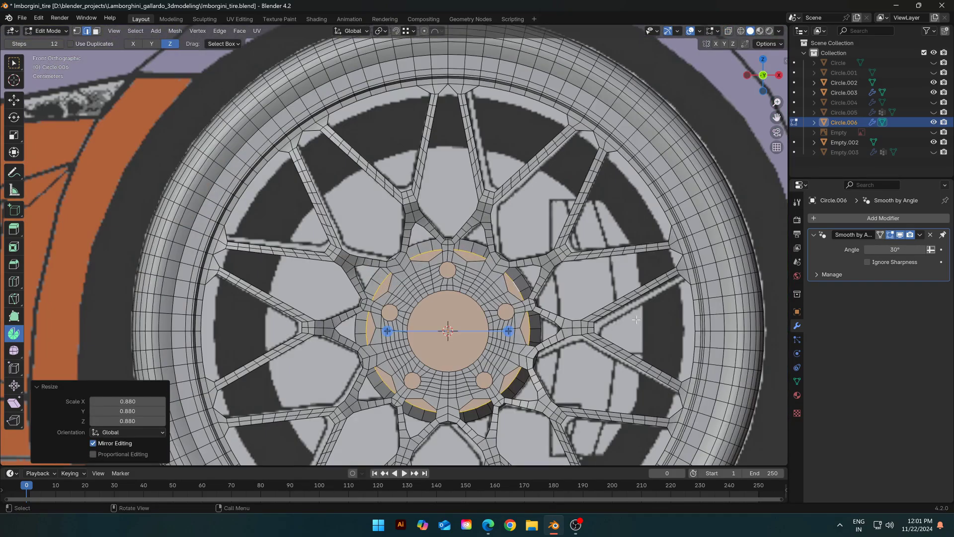
middle_drag(497, 318, 456, 249)
key(Tab)
key(Tab)
key(a)
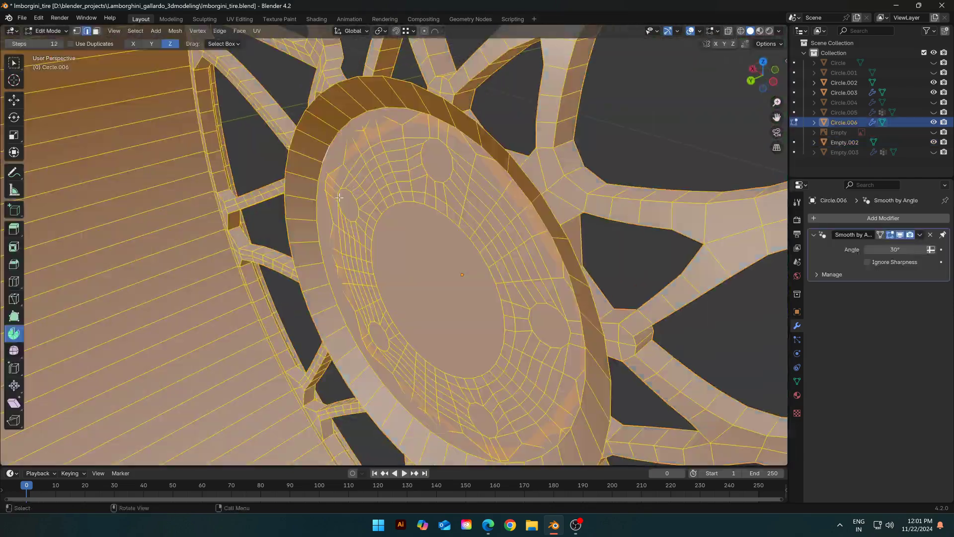
key(Tab)
key(Tab)
key(KP_1)
key(e)
Extrude a face of the hub's backing disc to form a wider brake disc behind the spokes
scroll(427, 251, up, 5)
middle_drag(497, 280, 540, 318)
scroll(475, 260, down, 4)
key(3)
click(496, 134)
key(KP_1)
key(e)
key(Tab)
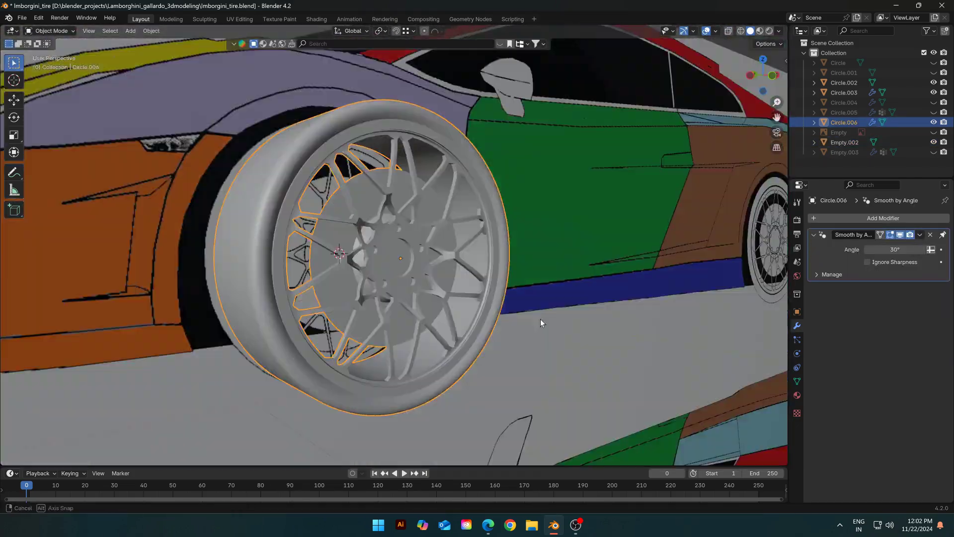
Finish editing the wheel and move it into a new hidden collection named tire
key(Tab)
scroll(405, 248, up, 6)
key(ctrl+KP_Add)
middle_drag(405, 249, 526, 301)
scroll(418, 230, down, 5)
key(Tab)
key(Tab)
key(Tab)
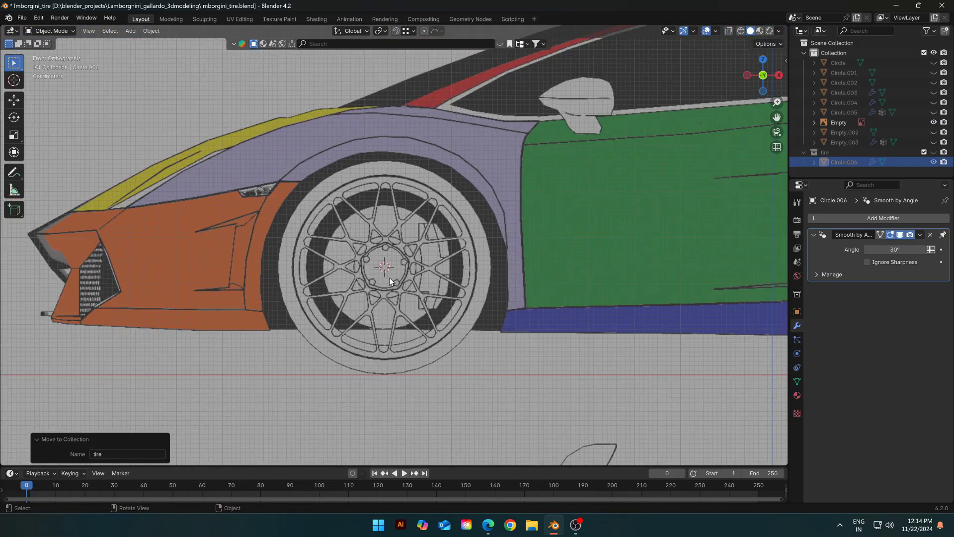
Add a 2 m cube at the wheel centre and scale it down to hub size, ending with a factor of 0.190
key(shift+a)
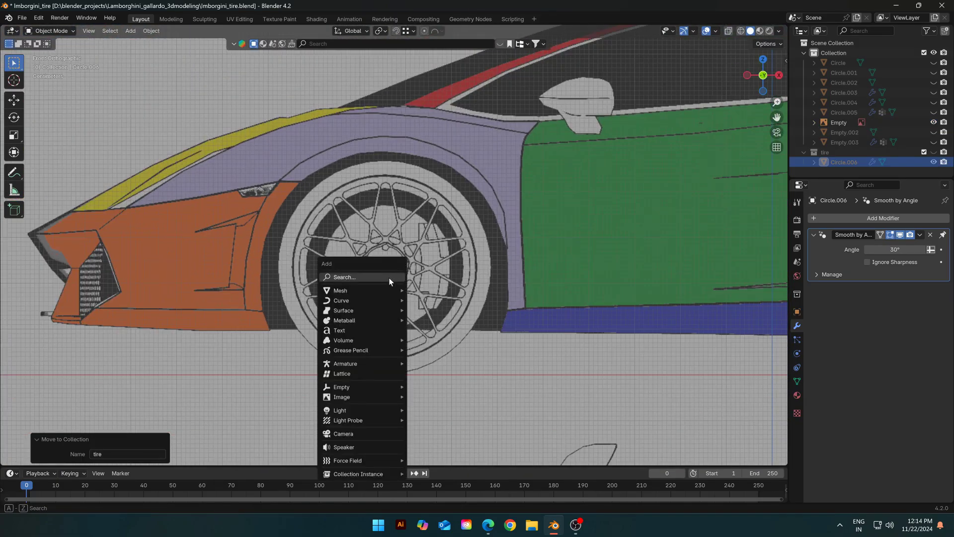
mouse_move(389, 290)
click(458, 90)
scroll(436, 386, down, 8)
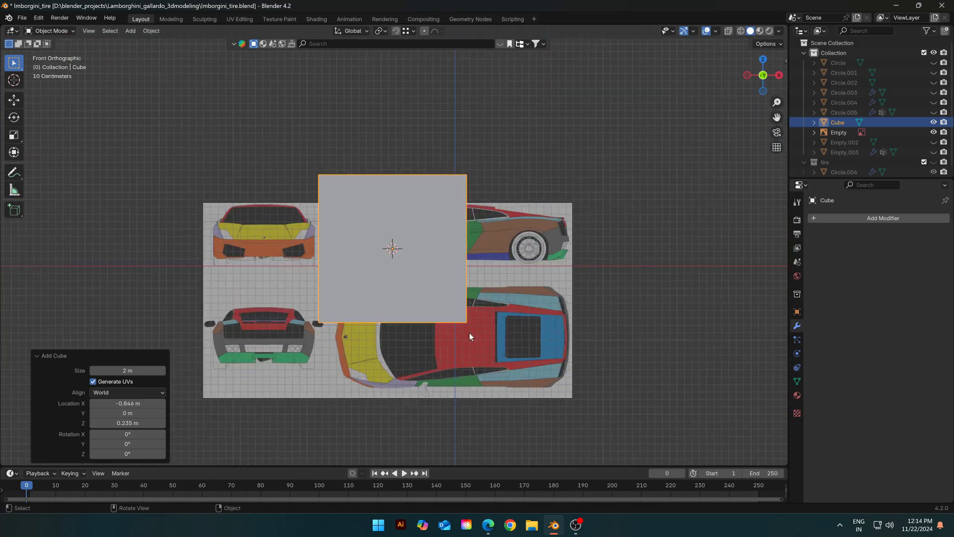
key(s)
click(454, 253)
scroll(457, 251, up, 13)
key(Tab)
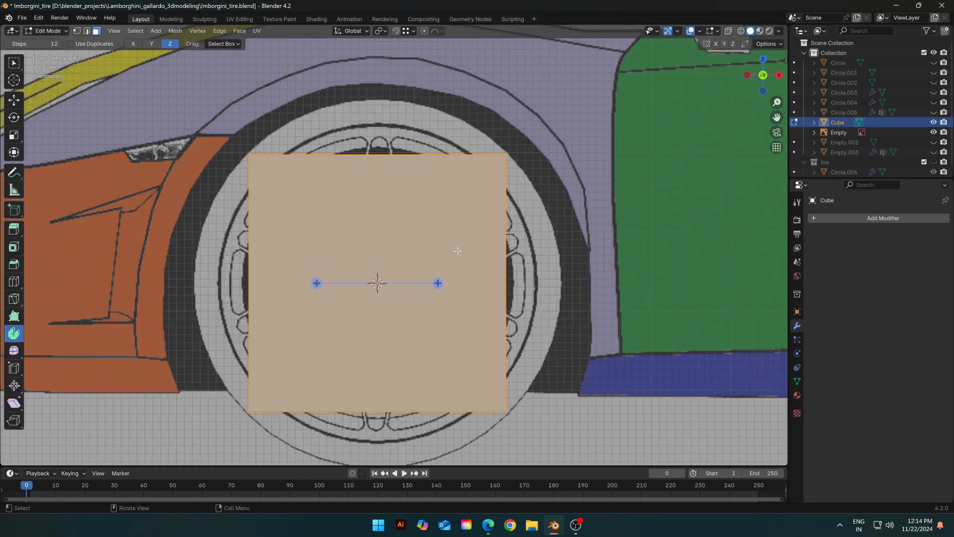
scroll(457, 251, up, 1)
key(s)
click(435, 292)
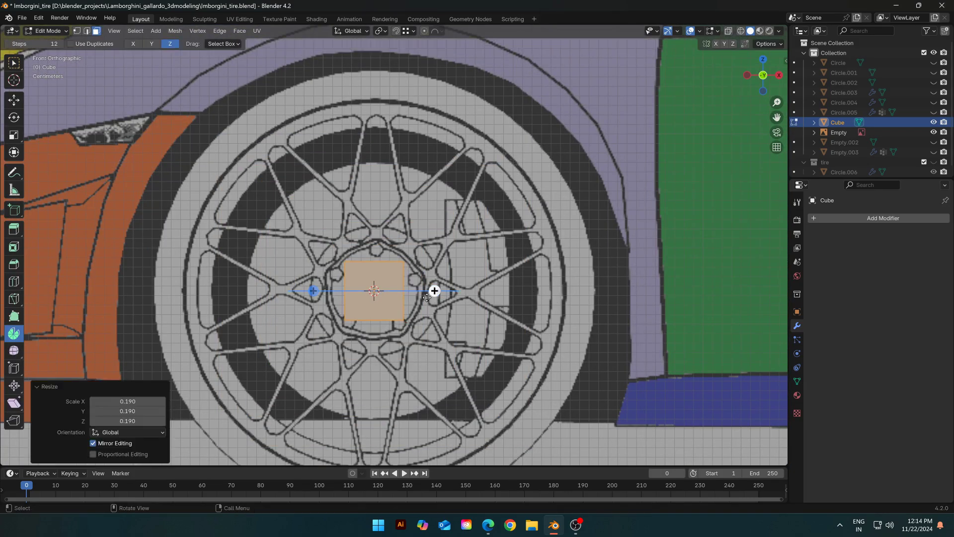
Move the cube onto the reference brake caliper, aligning its upper left corner with the caliper's and using X-ray display
key(g)
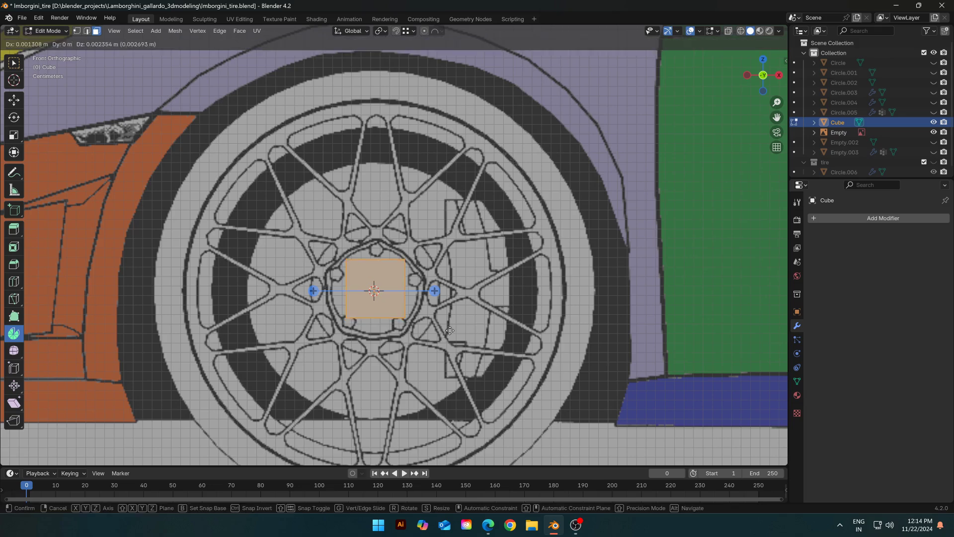
click(581, 294)
scroll(509, 227, up, 3)
key(1)
key(alt+z)
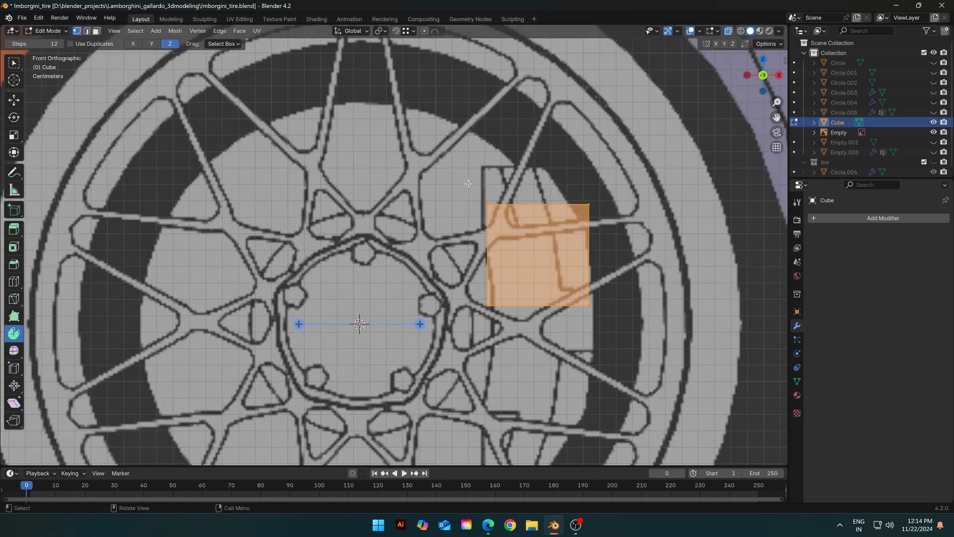
scroll(578, 280, down, 2)
key(g)
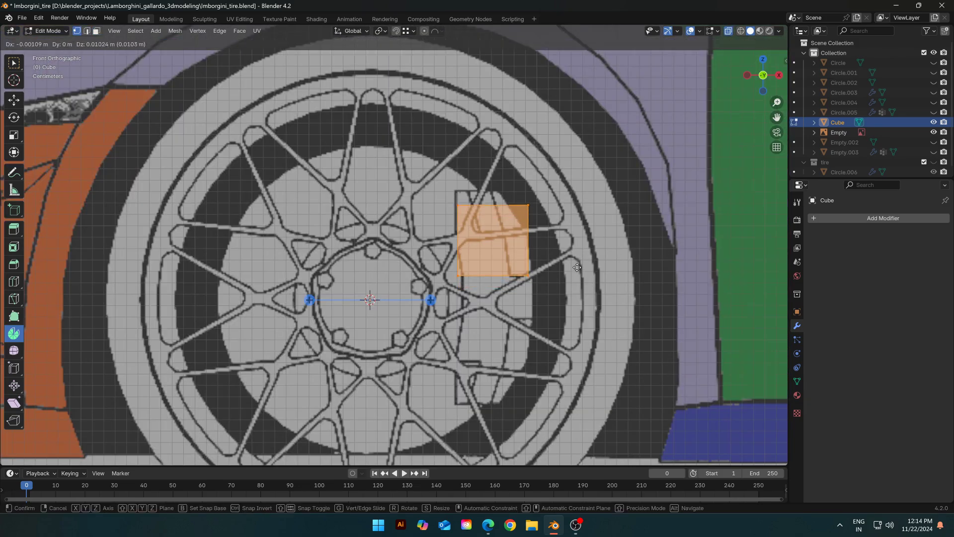
click(575, 255)
Narrow the caliper block by moving its right-hand vertices about -0.024 m along X
drag(505, 172, 563, 335)
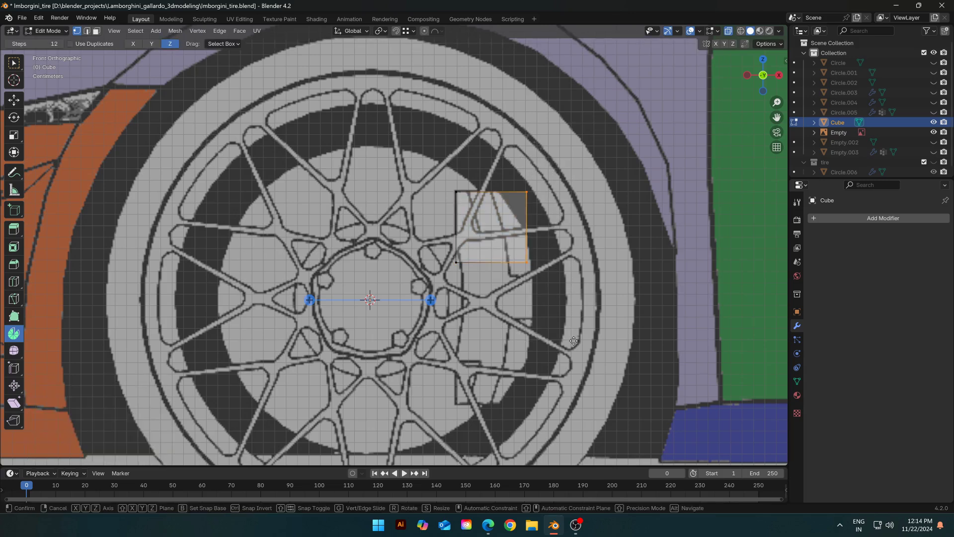
key(g)
key(y)
key(x)
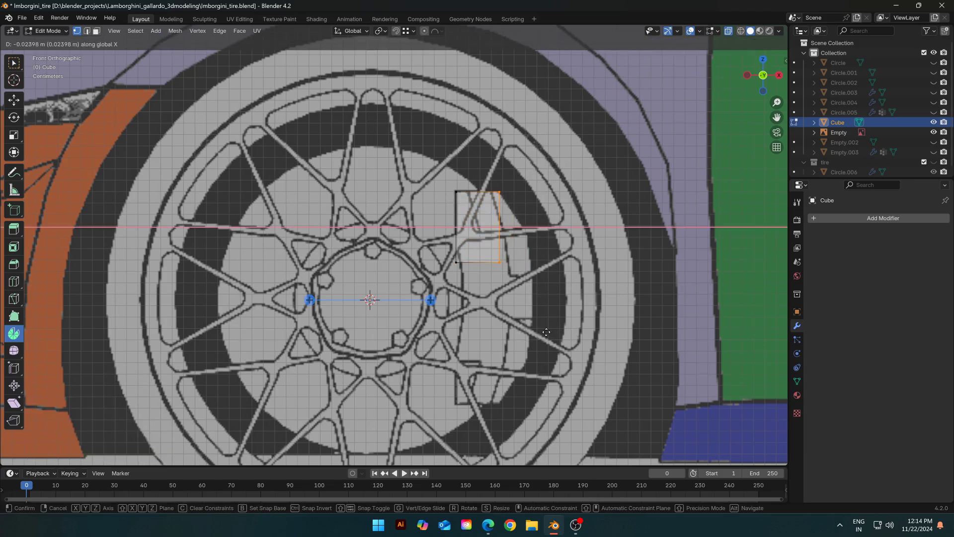
click(546, 332)
Lengthen the caliper block by moving its bottom vertices -0.12359 m along Z to the reference caliper's lower end
key(g)
key(z)
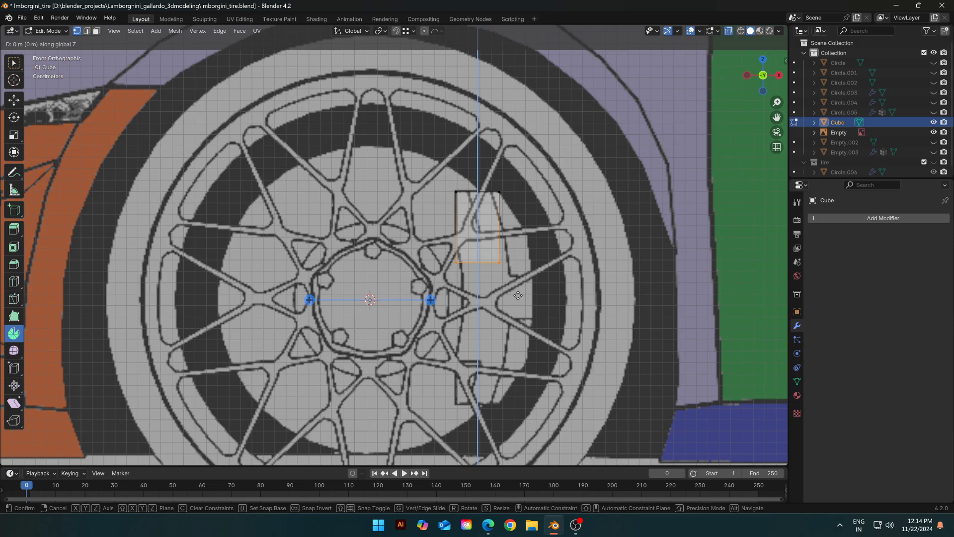
click(515, 436)
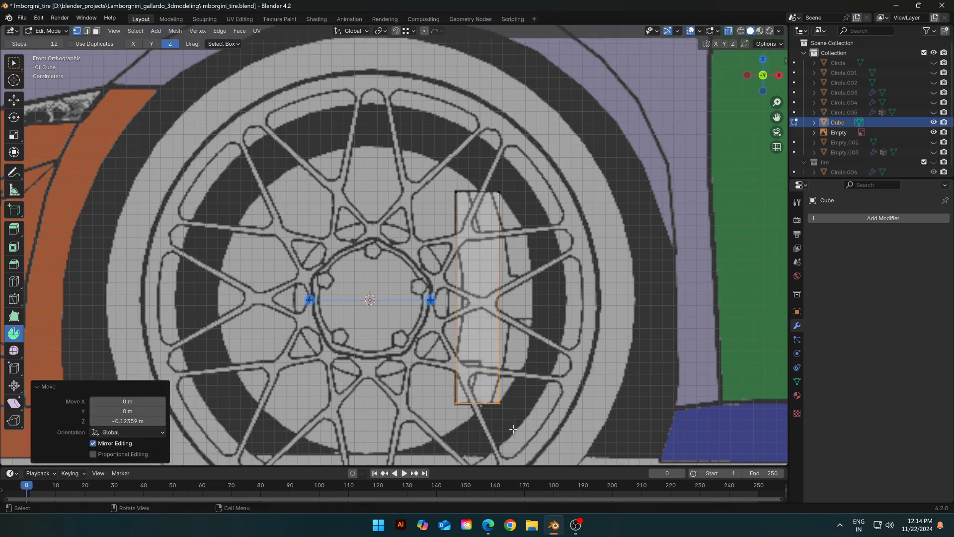
click(544, 449)
key(g)
right_click(538, 379)
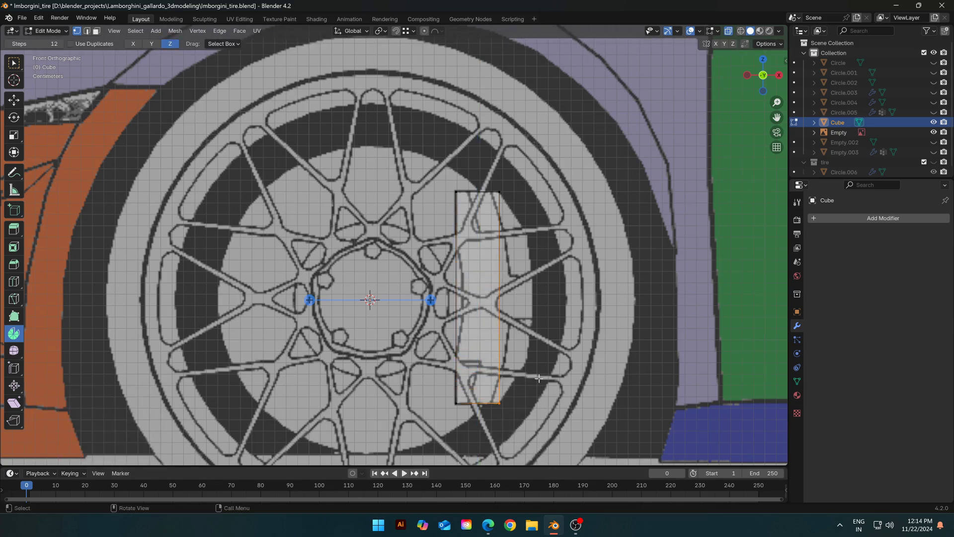
Move the caliper block's right-hand vertices another -0.006321 m along X
drag(486, 173, 508, 439)
key(g)
key(x)
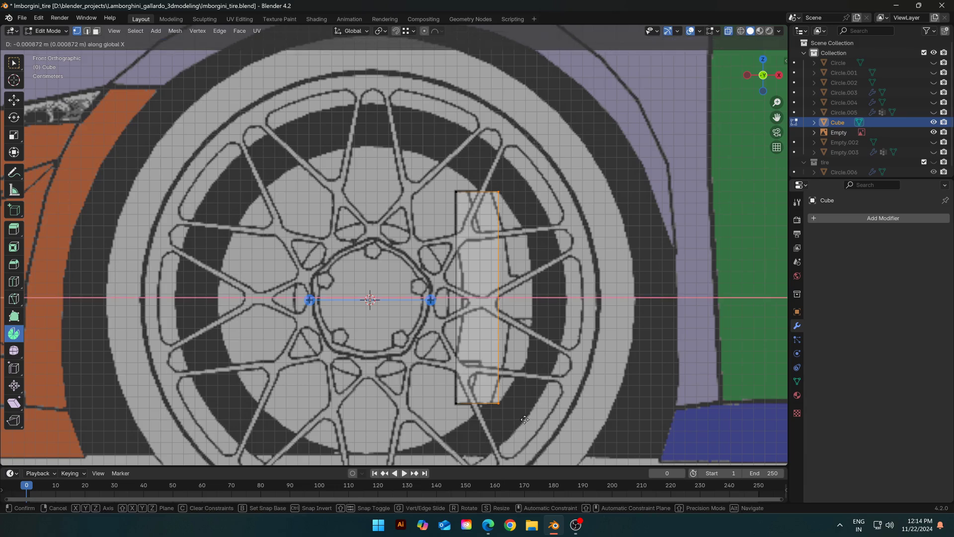
click(518, 417)
Add two evenly spaced horizontal loop cuts across the caliper block
key(ctrl+r)
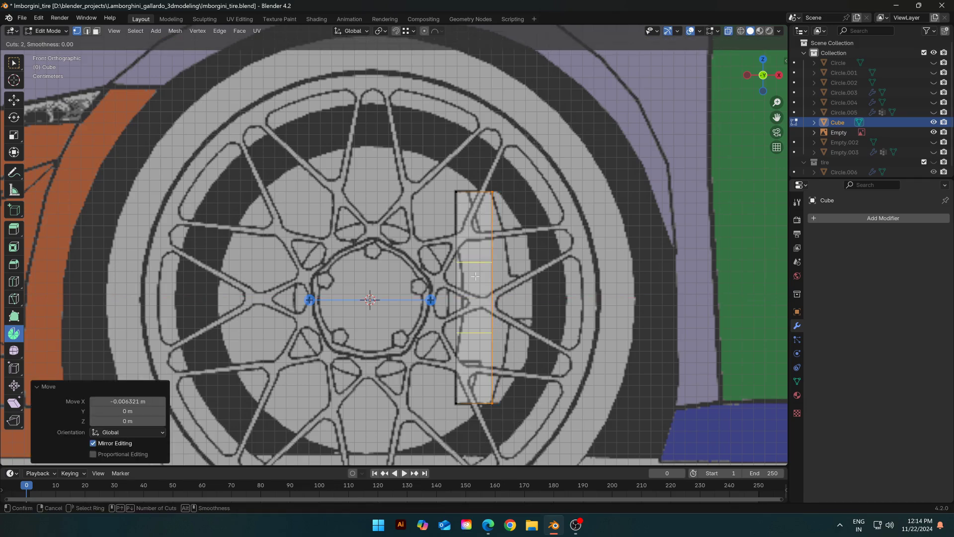
click(475, 277)
right_click(475, 276)
drag(436, 242, 568, 307)
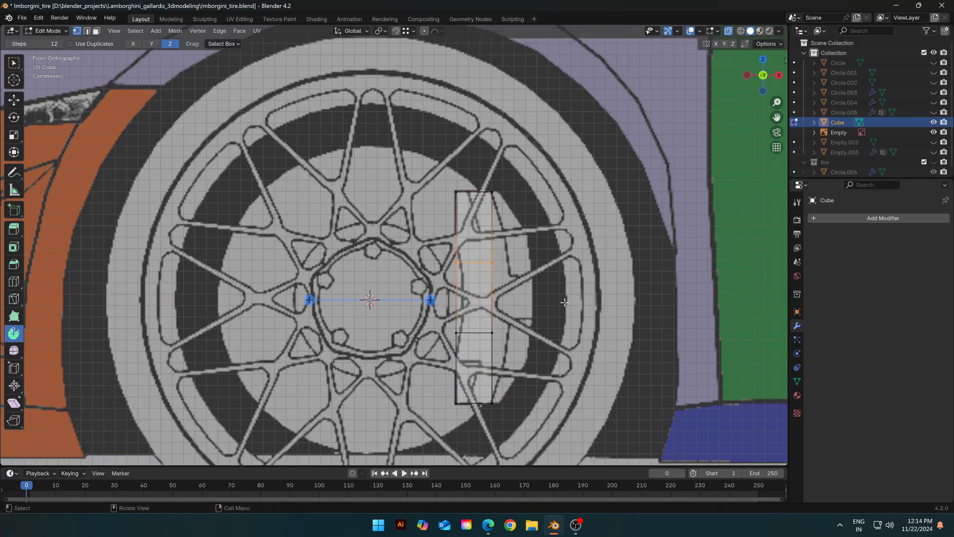
key(g)
key(g)
right_click(561, 289)
key(ctrl+z)
Spread the caliper block's two loop cuts apart by scaling them about 1.6 along Z
key(s)
key(z)
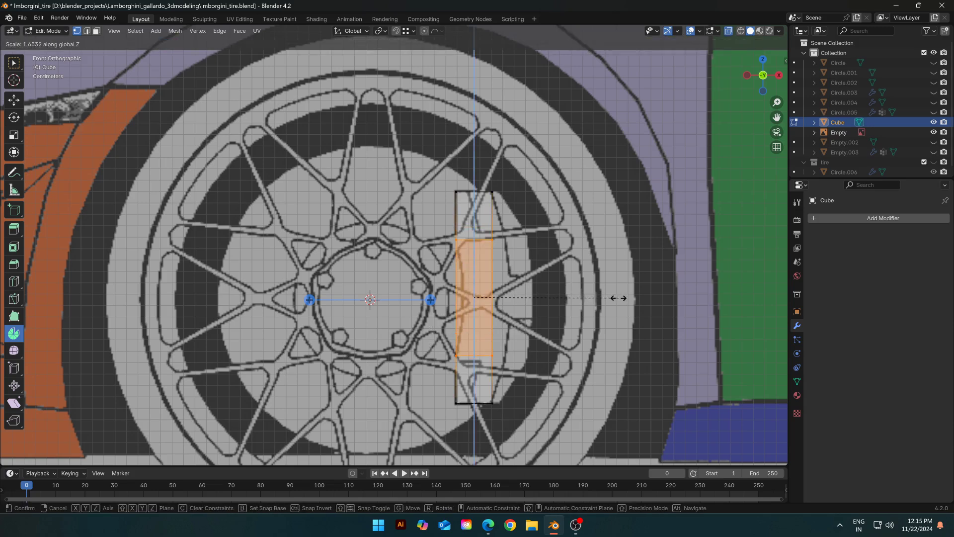
click(610, 297)
Move the right-hand vertices of the caliper block's two loop cuts about 0.028 m outward along X to the reference outline
drag(474, 221, 536, 366)
key(g)
key(y)
key(x)
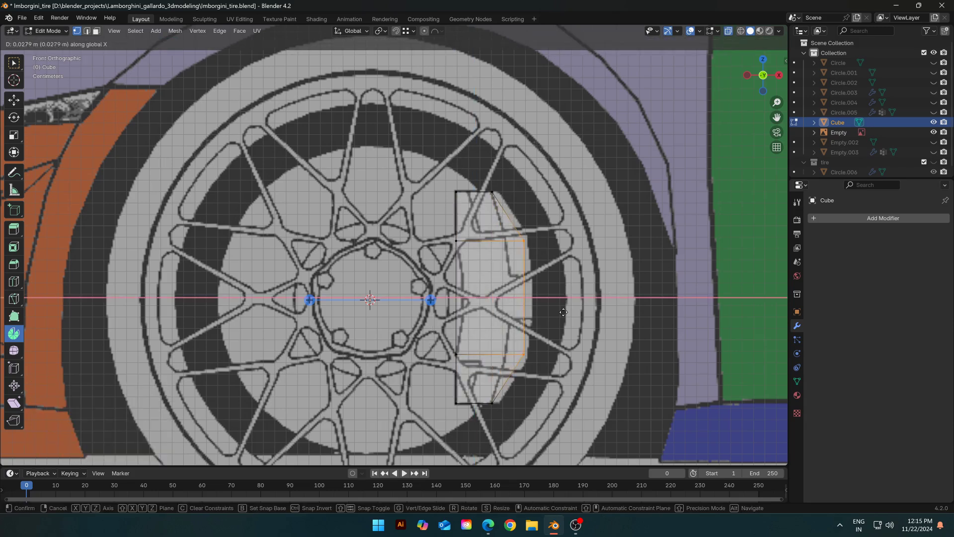
click(565, 309)
Move the caliper block's top and bottom right-hand corner vertices about 0.0044 m along X
drag(476, 383, 521, 422)
shift+drag(476, 175, 521, 212)
key(g)
key(x)
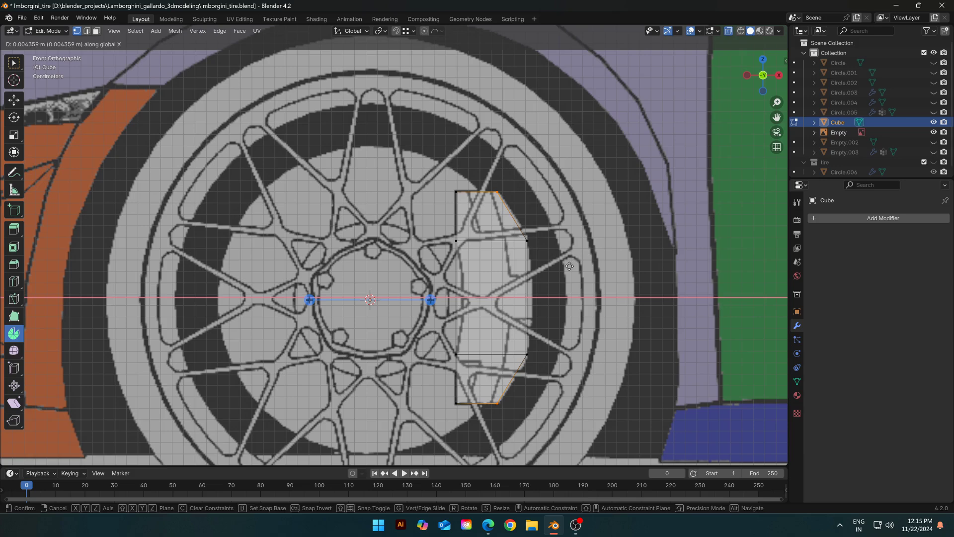
click(571, 267)
Bulge the caliper block's right side by moving the outer vertices of a central horizontal loop cut outward along X
drag(510, 278, 549, 317)
key(g)
key(x)
click(590, 339)
scroll(593, 356, up, 2)
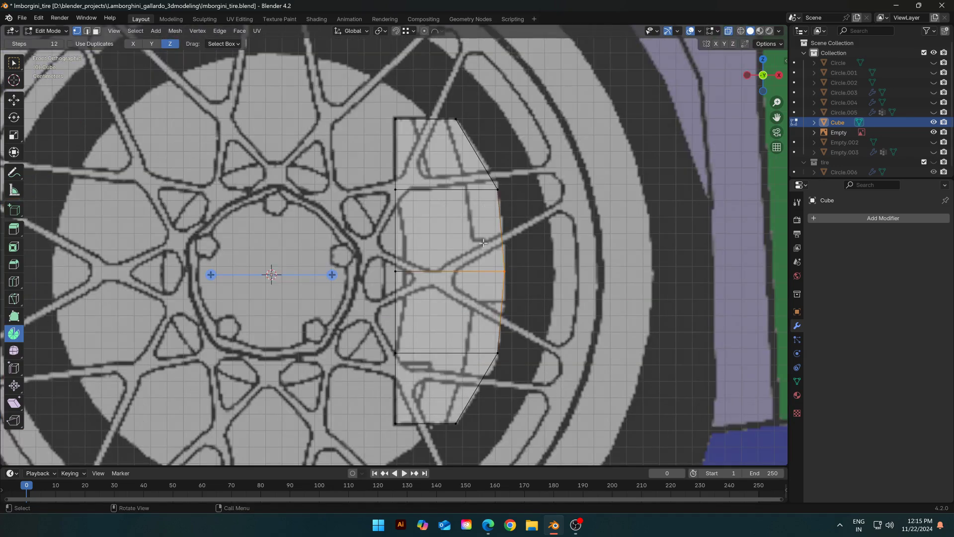
Add a vertical loop cut to the caliper block, slid by a factor of -0.421 along the reference's inner contour
key(ctrl+r)
click(449, 130)
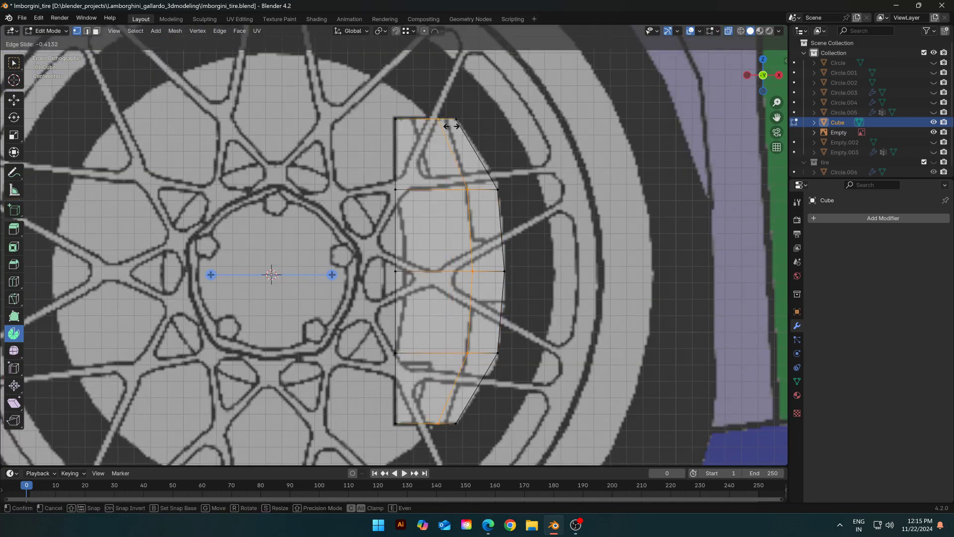
click(451, 126)
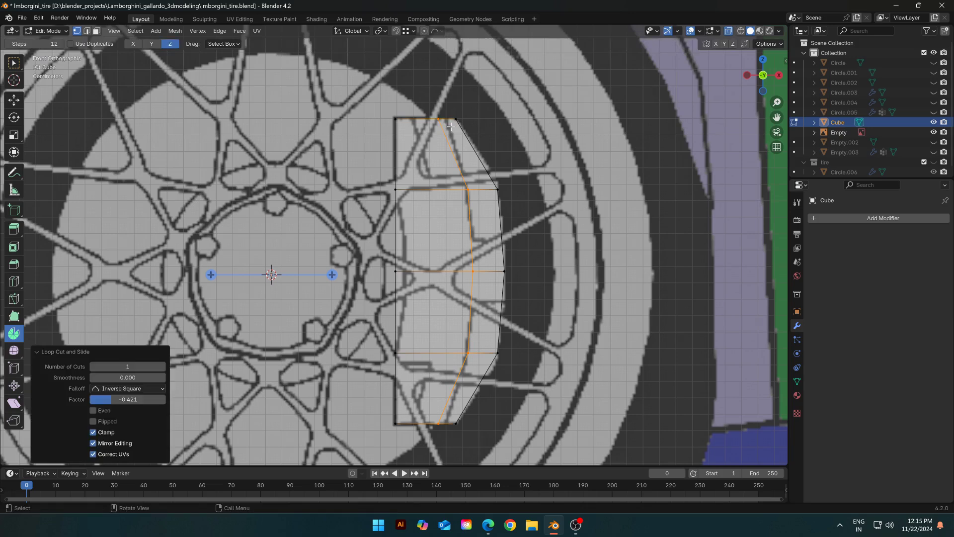
Add horizontal loop cuts above and below the caliper's centre line, slid by factors of 0.241 and about -0.26 to the reference notches
key(ctrl+r)
click(488, 230)
click(492, 245)
key(ctrl+r)
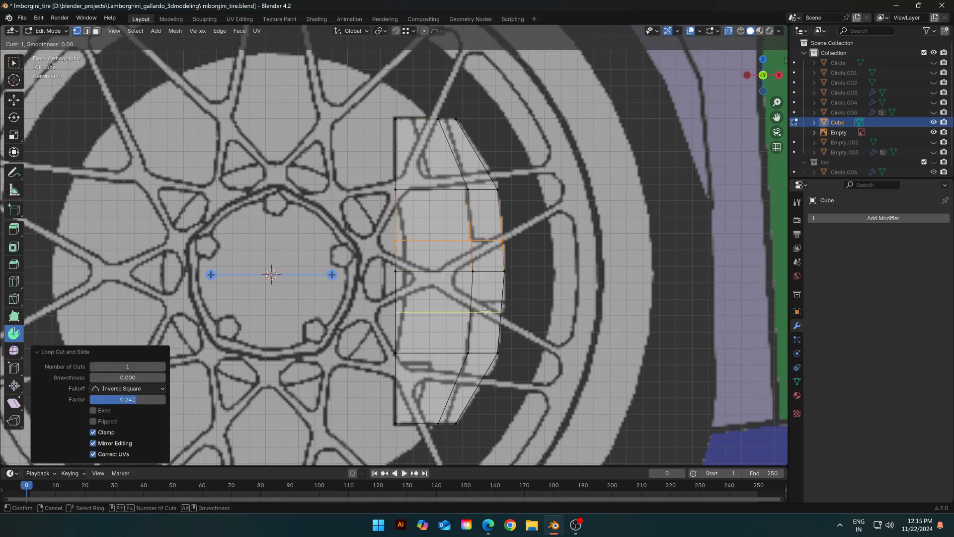
click(485, 311)
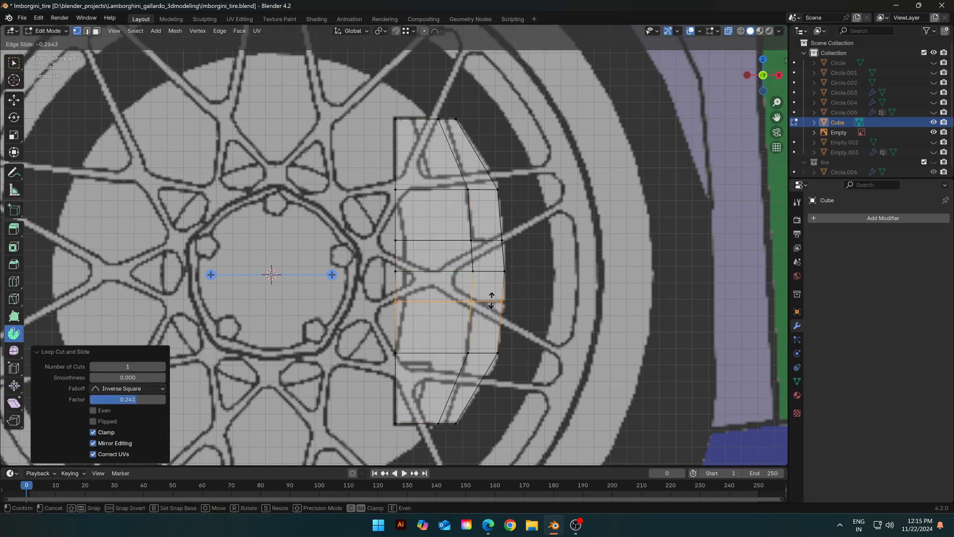
click(491, 298)
key(2)
click(428, 124)
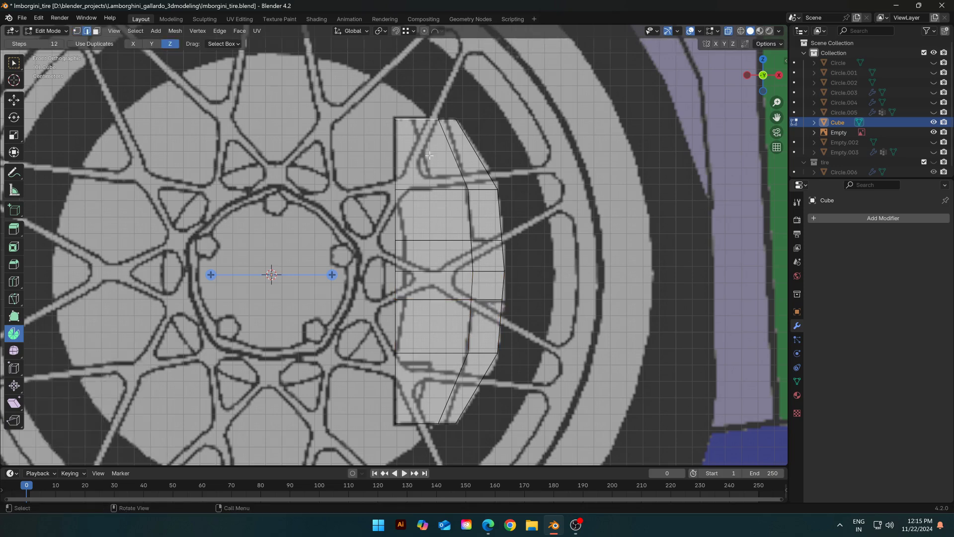
click(426, 169)
shift+click(434, 216)
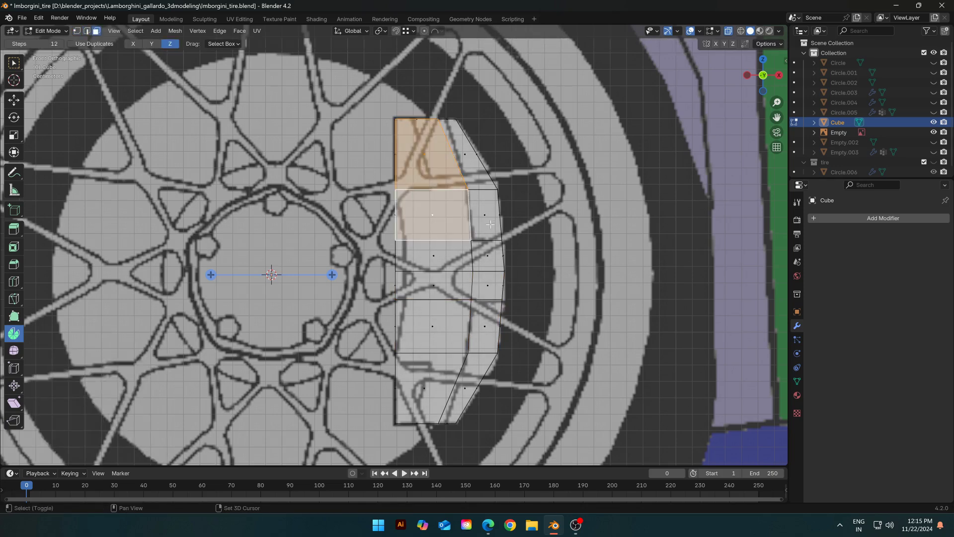
shift+click(488, 285)
shift+click(488, 255)
shift+click(433, 255)
middle_drag(433, 256, 522, 294)
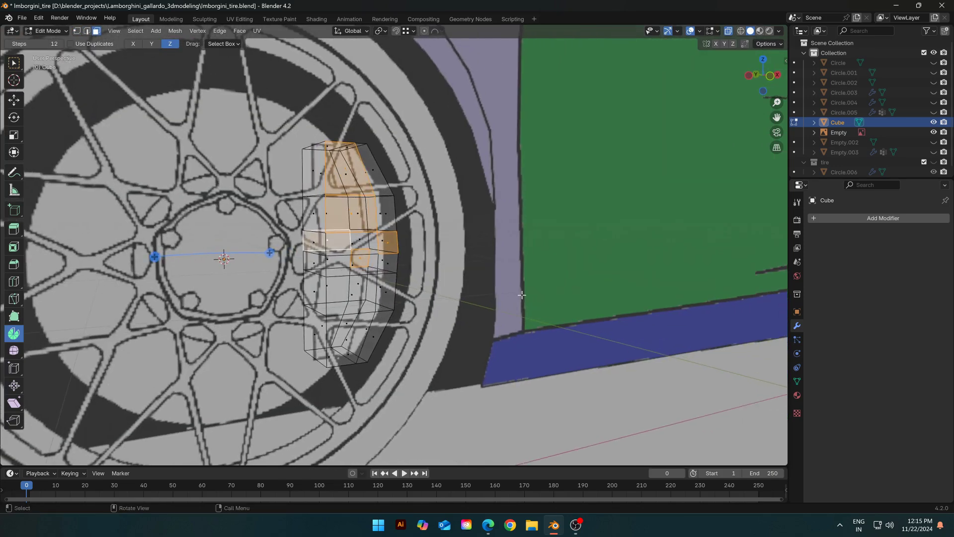
Try extruding the caliper block's front faces along the inner column together with the two central outer faces
key(alt+z)
click(348, 243)
click(352, 194)
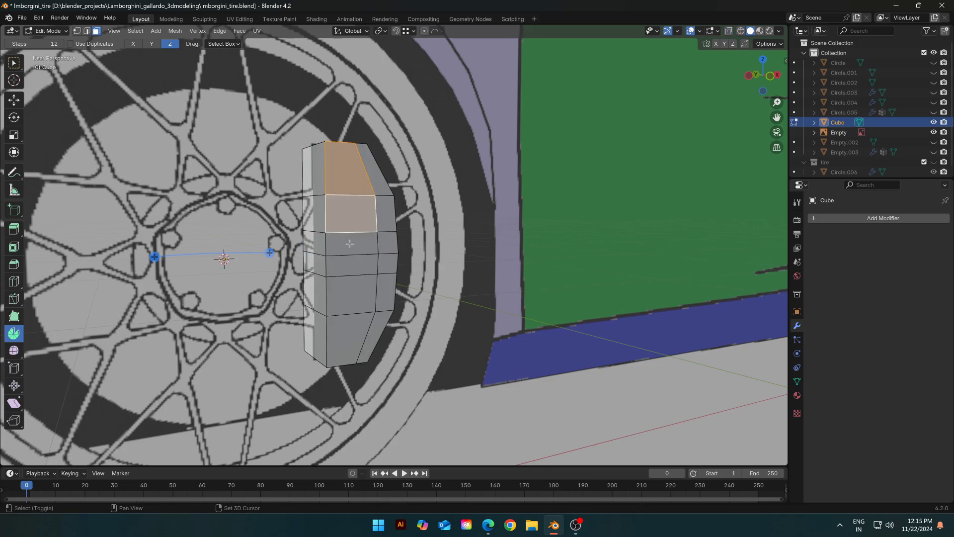
shift+click(349, 244)
shift+click(350, 266)
shift+click(387, 250)
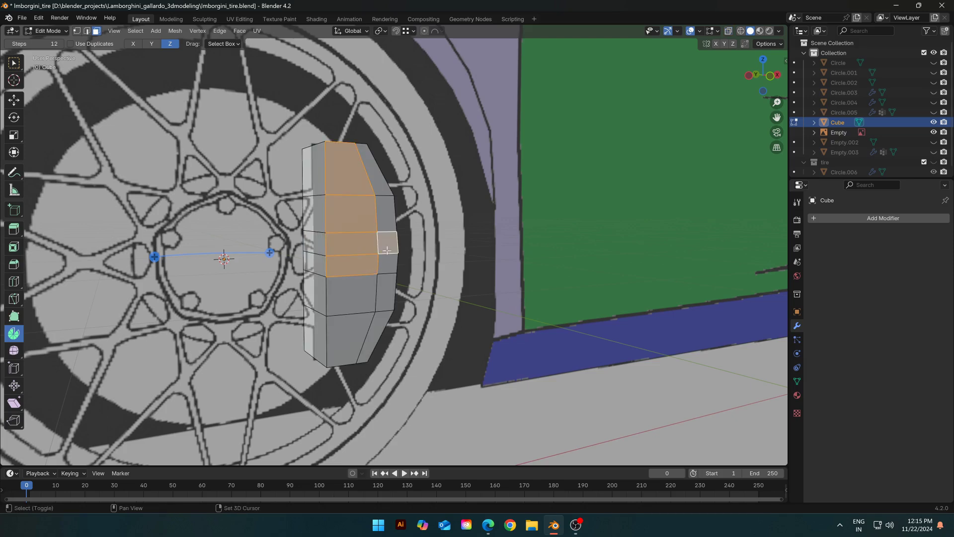
shift+click(353, 297)
shift+click(345, 342)
alt+middle_drag(345, 341, 425, 286)
key(alt+z)
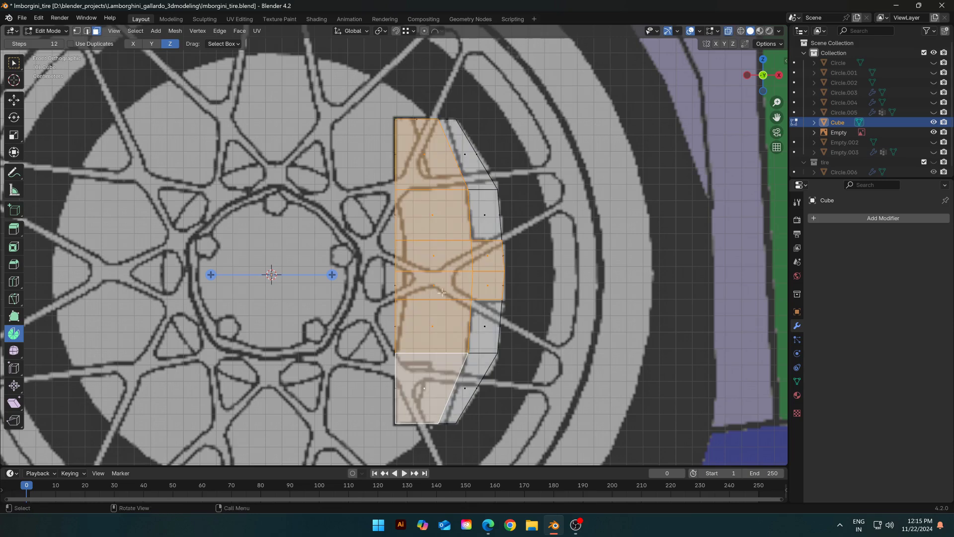
key(alt+z)
middle_drag(494, 294, 510, 297)
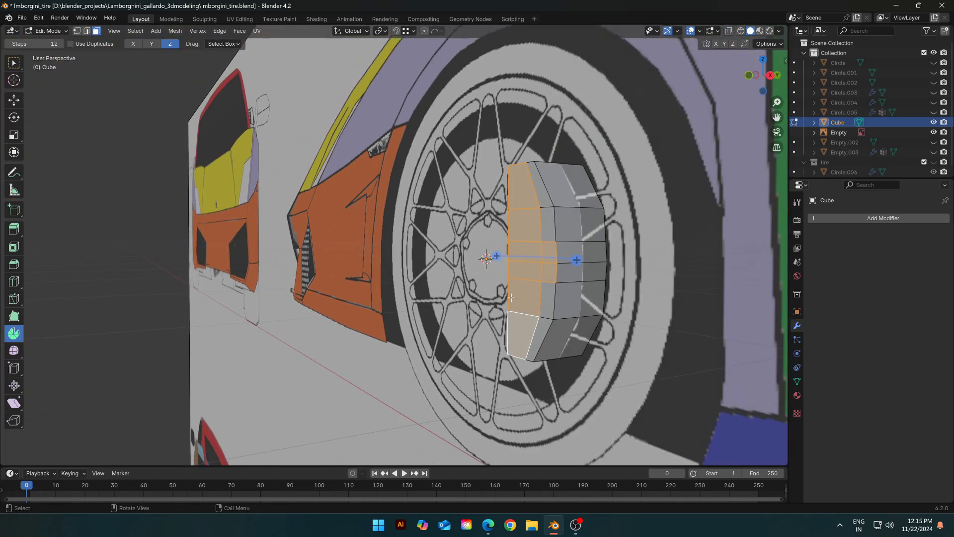
key(e)
click(558, 279)
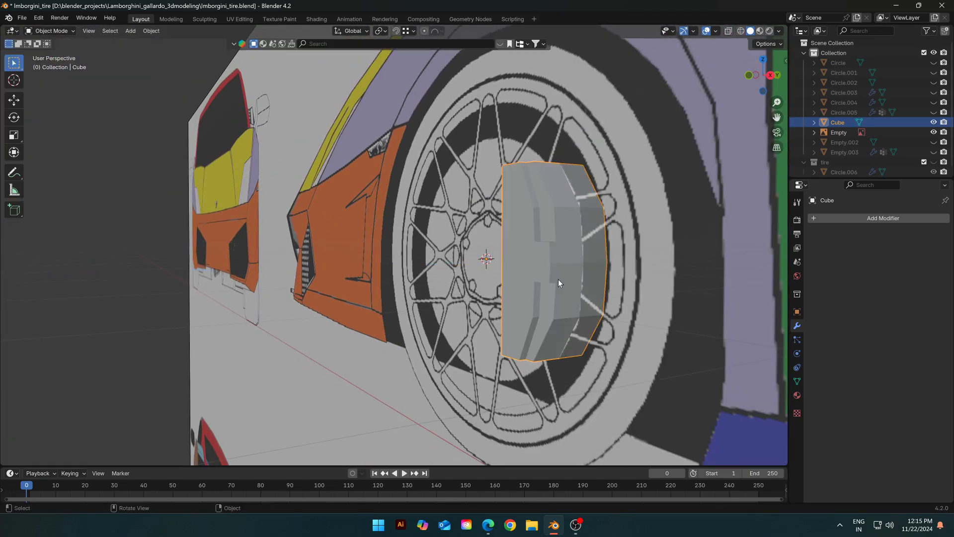
Examine the extruded caliper's shape and compare its upper and lower outlines with the reference image
key(Tab)
middle_drag(558, 279, 614, 243)
key(Tab)
key(alt+z)
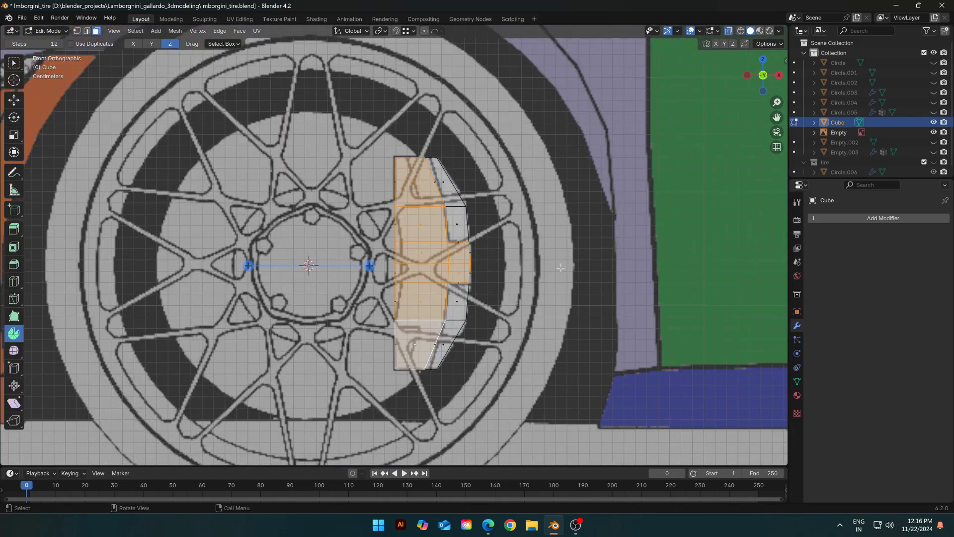
scroll(554, 252, up, 3)
shift+middle_drag(553, 251, 556, 336)
scroll(556, 337, up, 1)
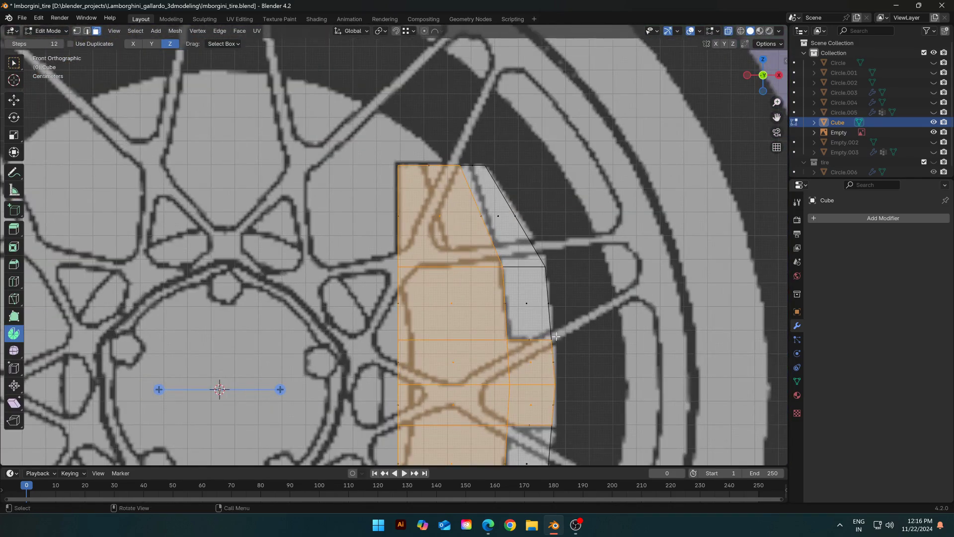
scroll(556, 336, down, 2)
scroll(492, 213, down, 3)
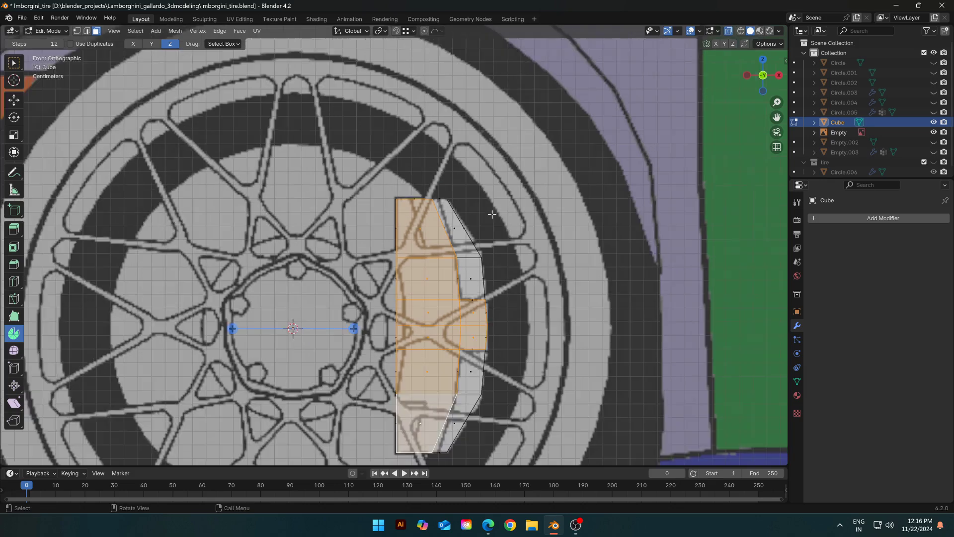
scroll(487, 291, up, 3)
scroll(487, 291, up, 2)
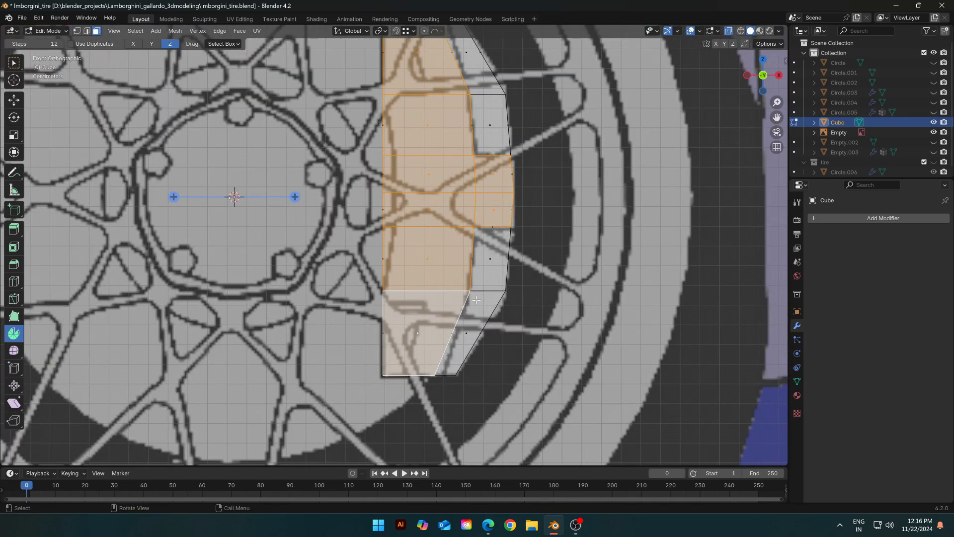
Undo the extrusion of the caliper block's front faces
key(Tab)
scroll(476, 304, down, 2)
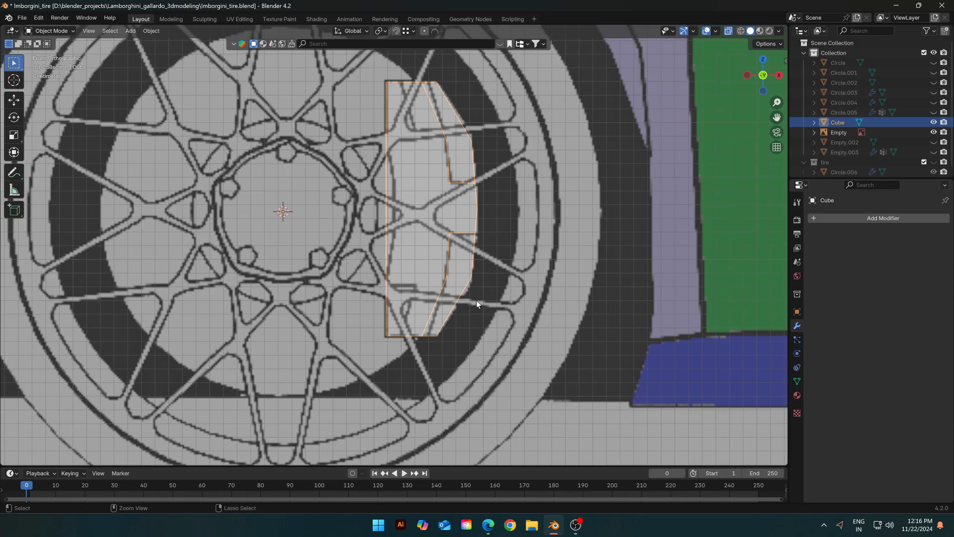
key(Tab)
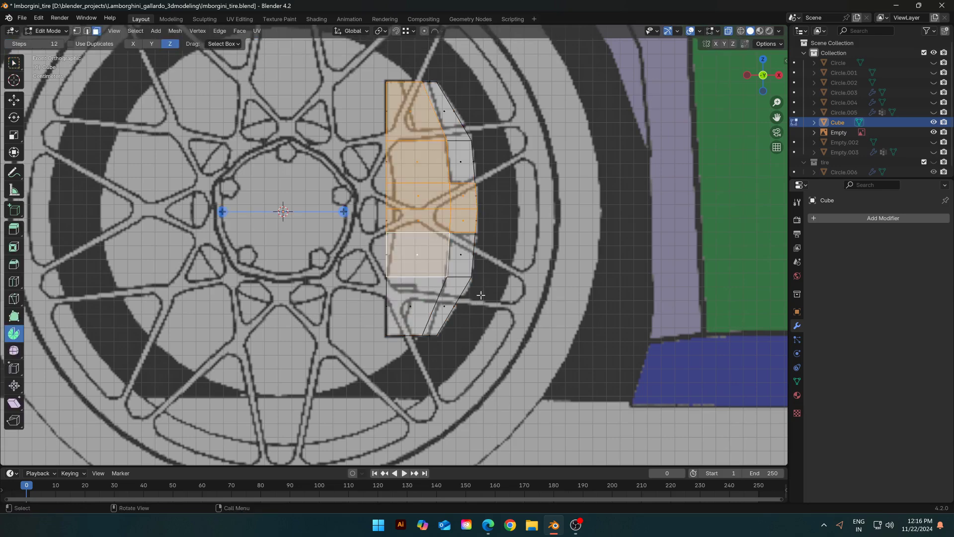
middle_drag(489, 276, 429, 263)
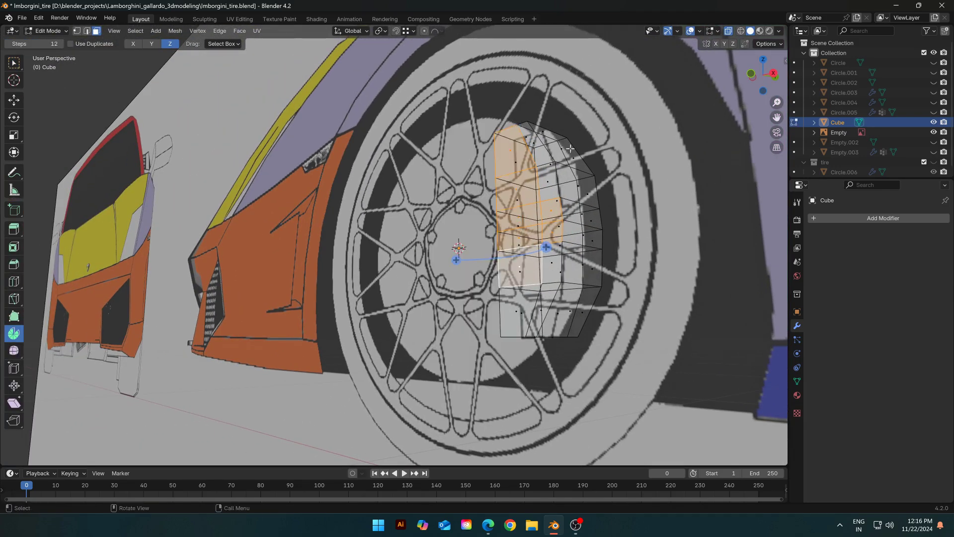
scroll(506, 158, up, 2)
key(KP_1)
scroll(429, 299, up, 2)
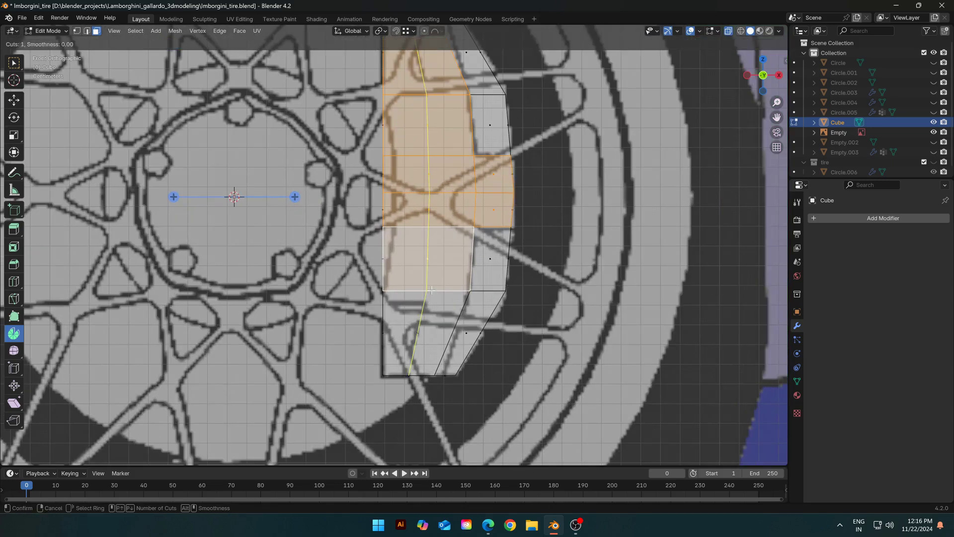
Add a centred vertical loop cut through the caliper block's wide inner column
key(ctrl+r)
click(444, 314)
right_click(444, 314)
key(ctrl+r)
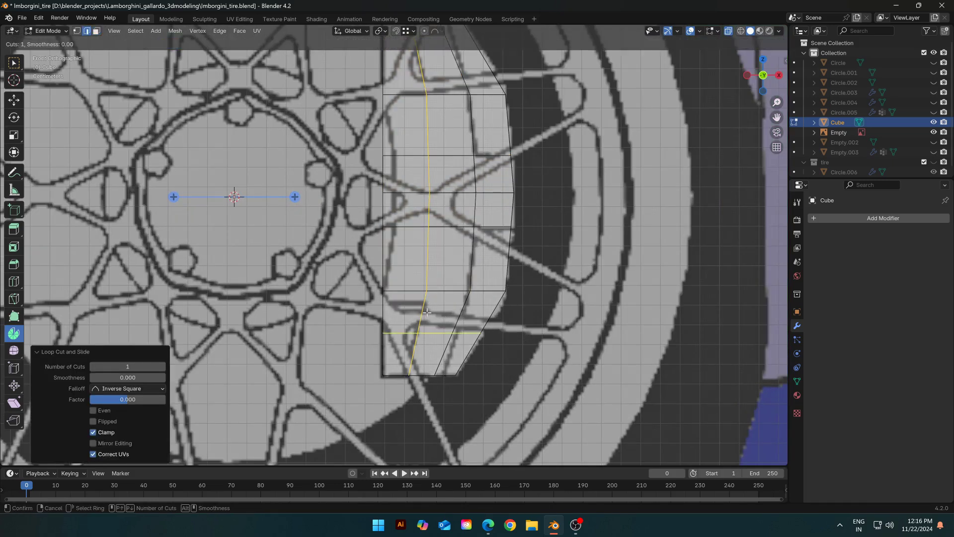
right_click(427, 312)
Add a horizontal loop cut in the caliper block's lowest section, slid upward by a factor of -0.727
key(ctrl+r)
click(442, 314)
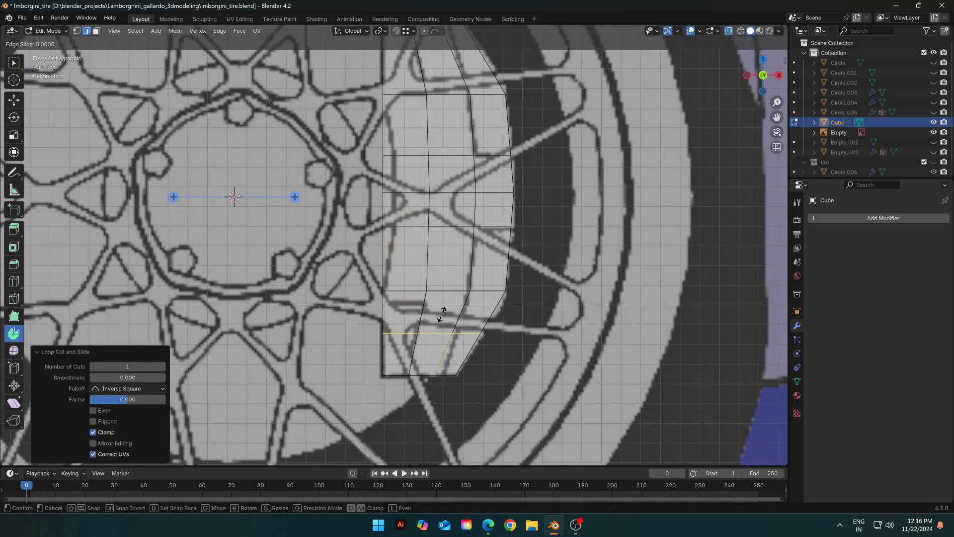
click(442, 279)
Delete the vertices of the caliper block's upper half, leaving the part below the centre line
scroll(428, 298, down, 3)
scroll(398, 328, up, 2)
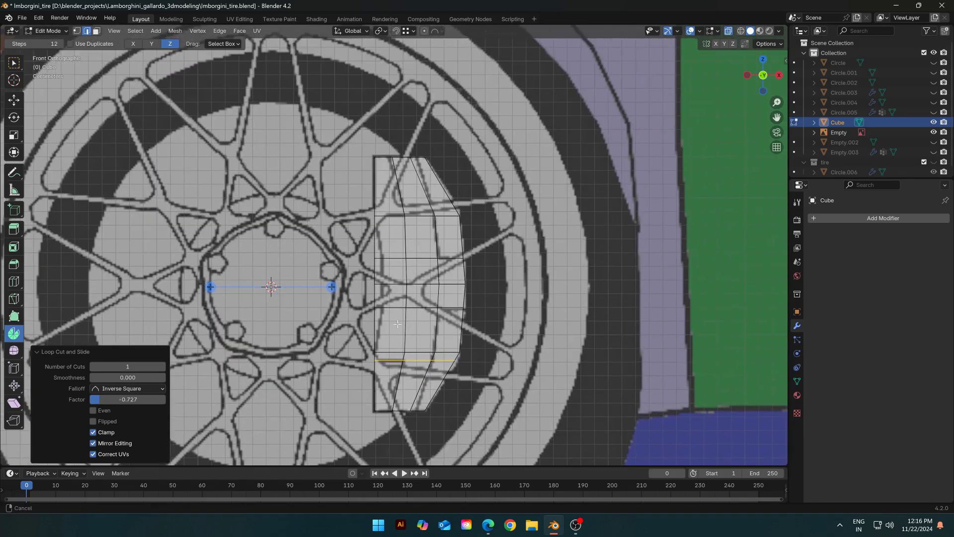
drag(316, 172, 523, 293)
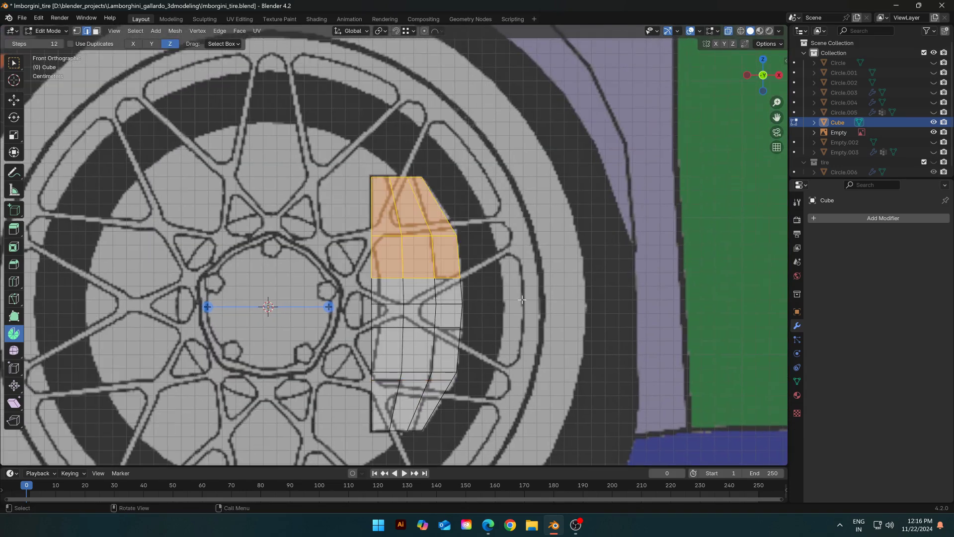
key(x)
click(523, 293)
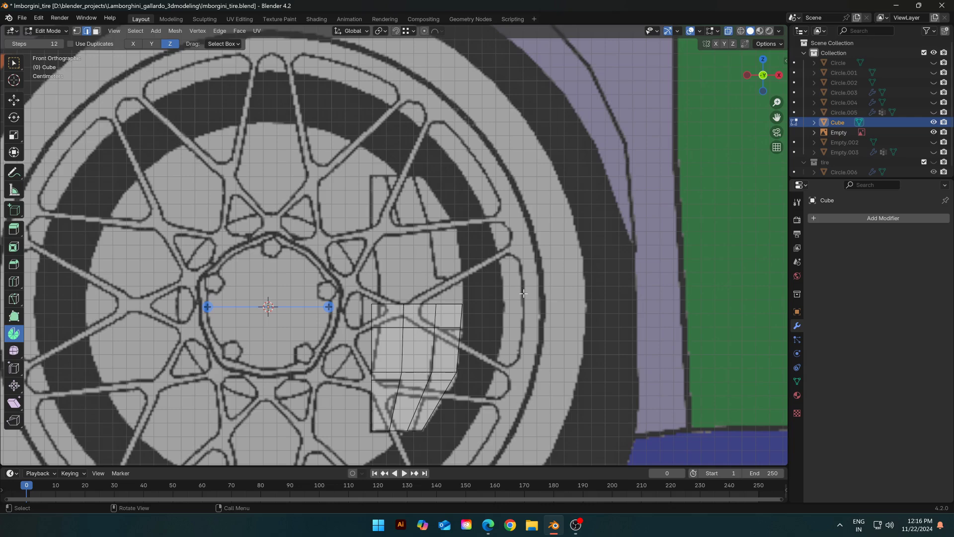
key(ctrl+z)
key(x)
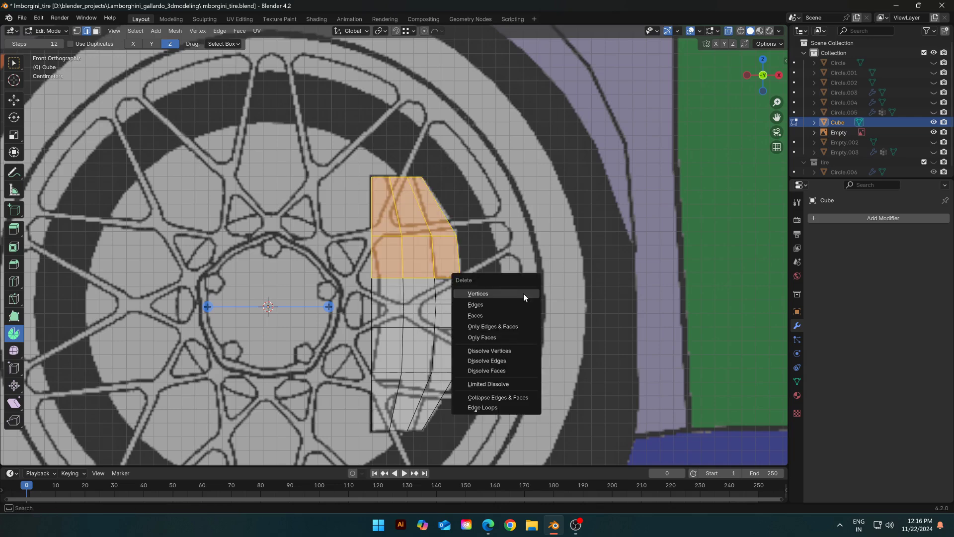
click(523, 294)
key(a)
Extrude the caliper half's selected front faces: the full upper row, the two inner faces beneath it and the central strip down to the base
scroll(499, 306, down, 1)
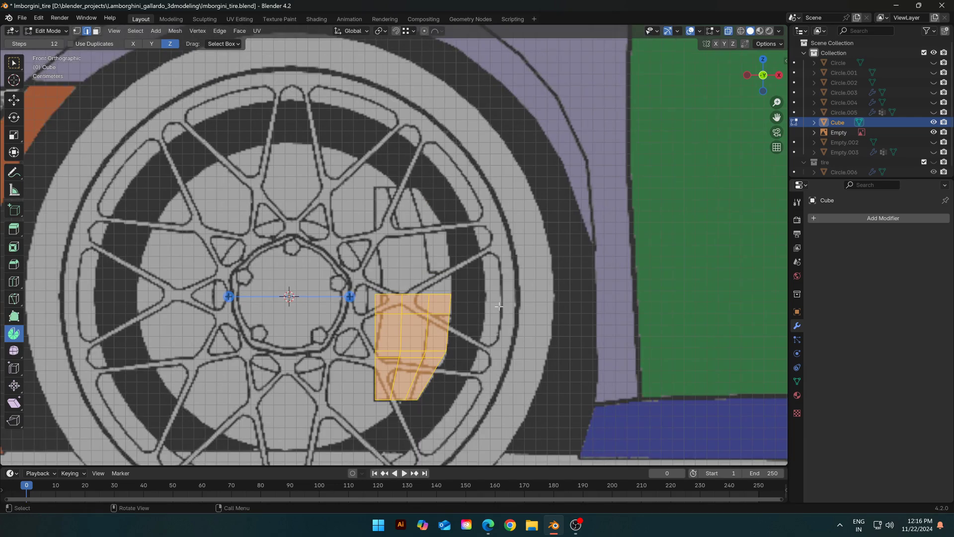
shift+middle_drag(497, 392, 489, 328)
scroll(491, 273, up, 1)
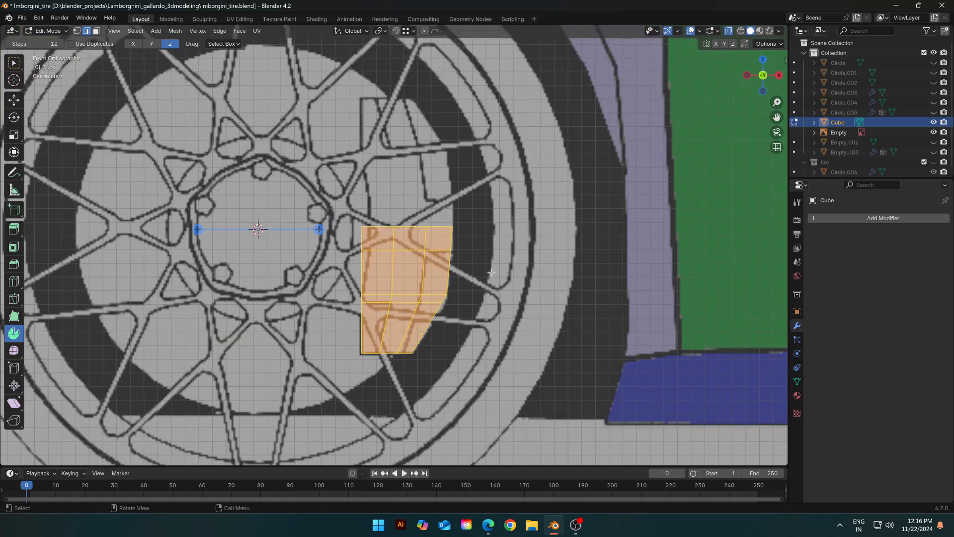
key(3)
click(409, 251)
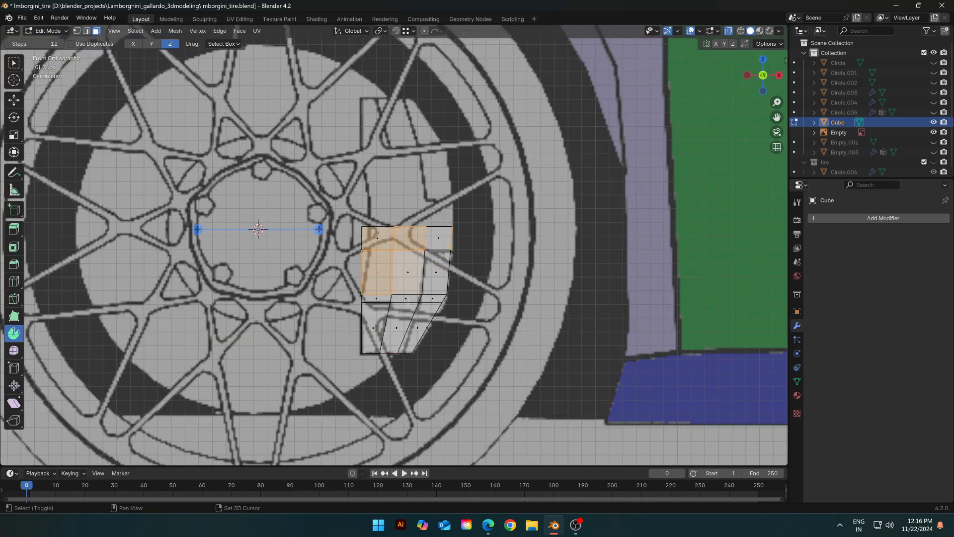
mouse_move(464, 334)
middle_down()
mouse_move(452, 325)
mouse_move(467, 323)
middle_up()
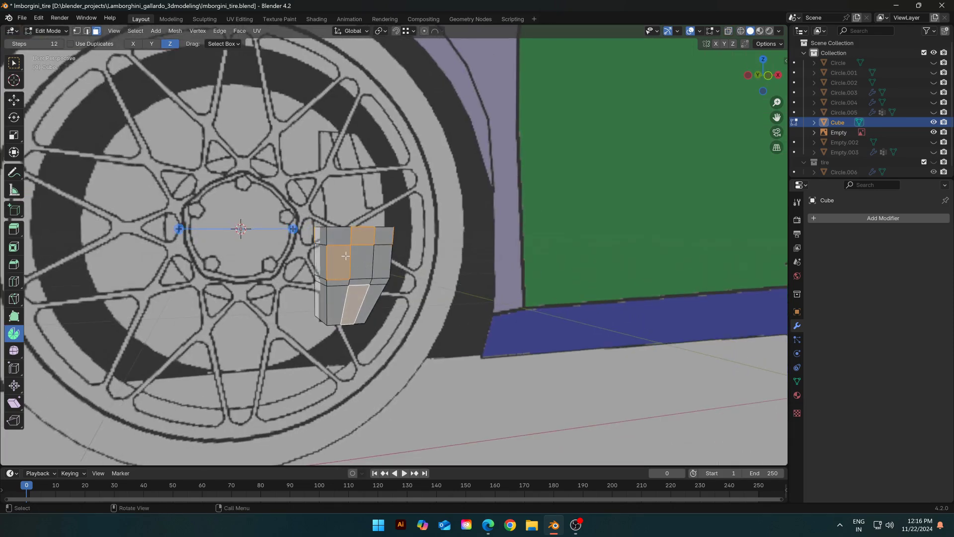
click(359, 258)
shift+click(378, 240)
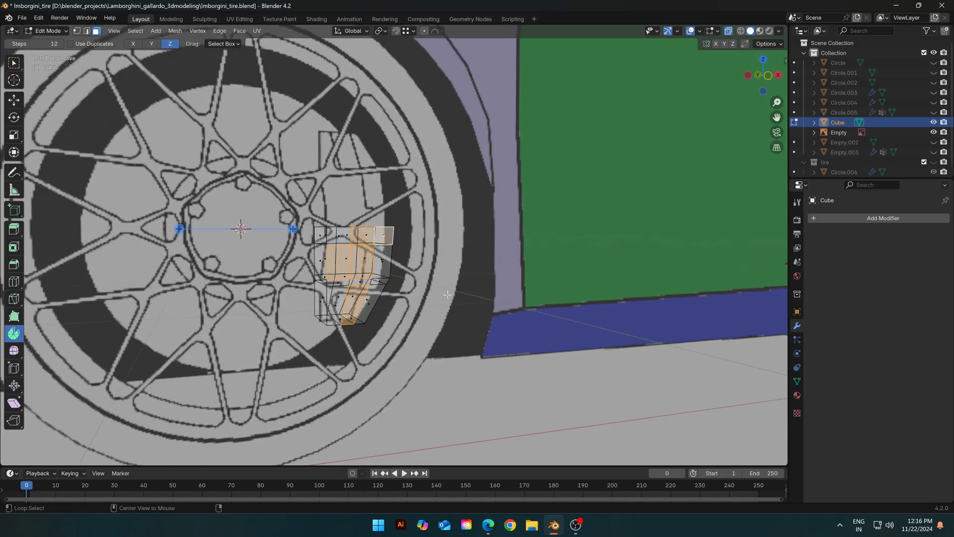
key(KP_1)
scroll(372, 241, up, 4)
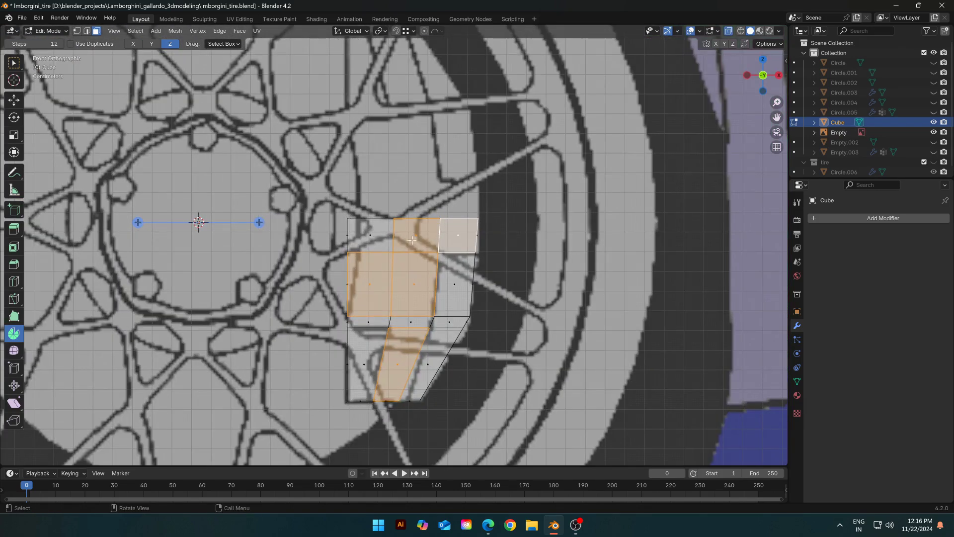
middle_drag(412, 240, 613, 324)
shift+click(303, 226)
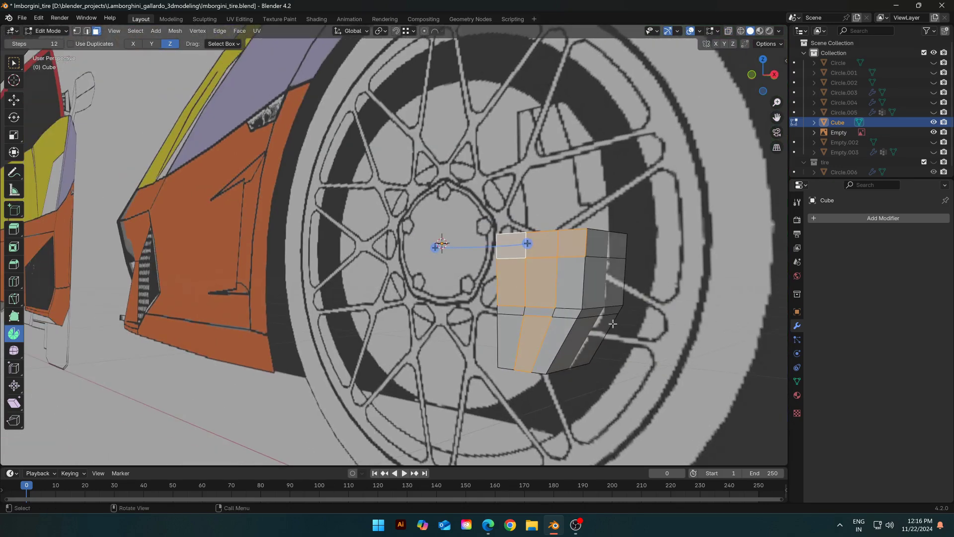
shift+click(535, 309)
middle_drag(535, 309, 750, 294)
key(e)
click(658, 294)
Compare the extruded caliper half with the reference image from the front, using see-through display
key(Tab)
mouse_move(456, 364)
middle_down()
mouse_move(500, 355)
mouse_move(476, 346)
mouse_move(462, 358)
middle_up()
key(Tab)
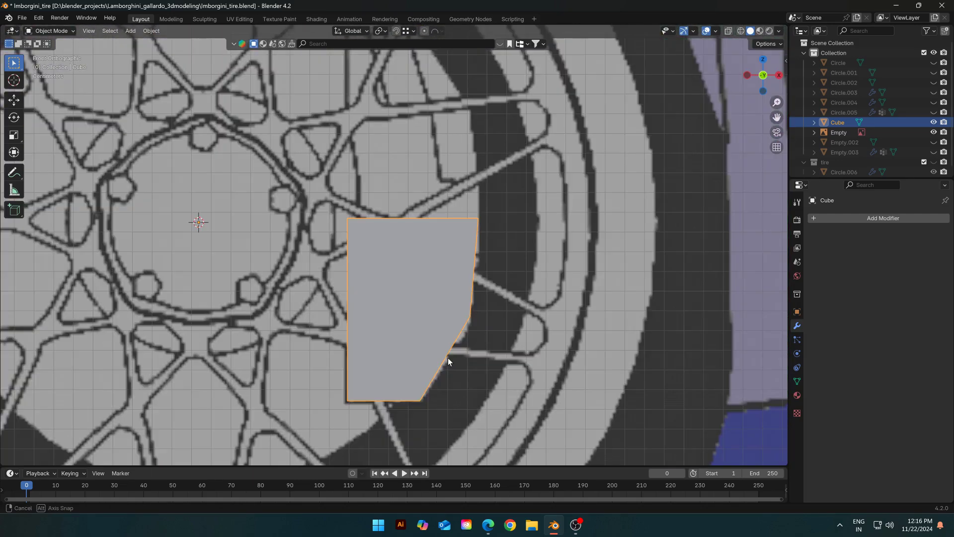
scroll(458, 361, up, 2)
key(Tab)
key(Tab)
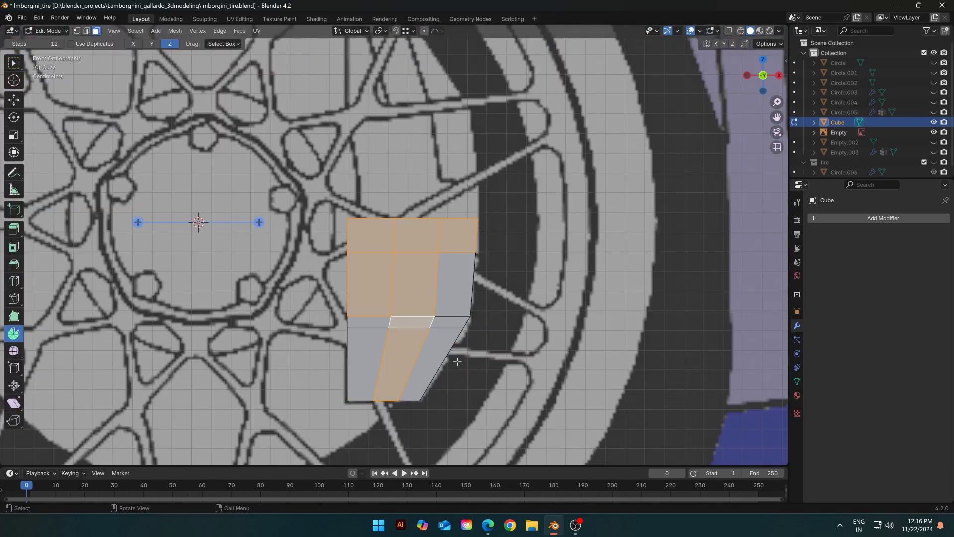
key(alt+z)
shift+middle_drag(457, 361, 454, 332)
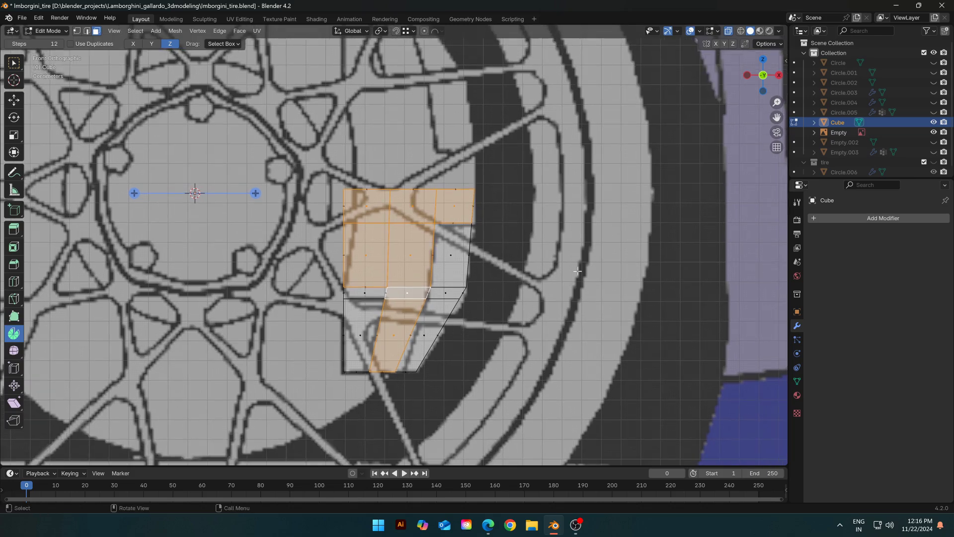
Add a Mirror modifier to the caliper half and mirror it across the Z axis only
key(Tab)
click(827, 218)
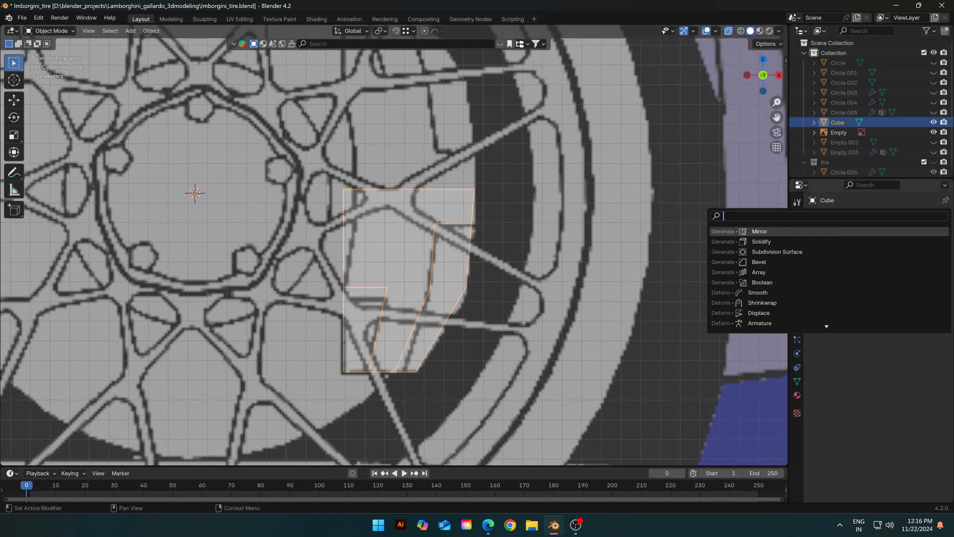
key(Return)
click(887, 249)
click(901, 254)
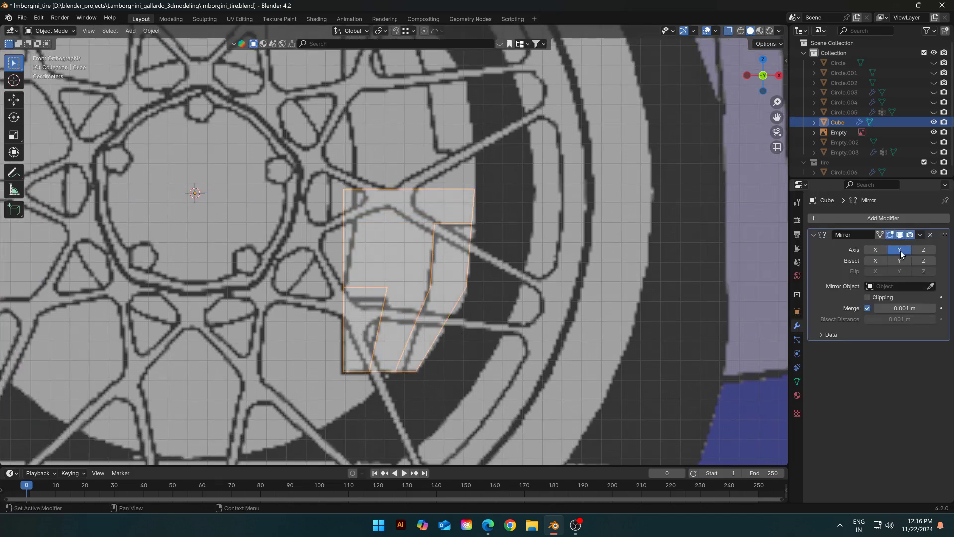
click(923, 249)
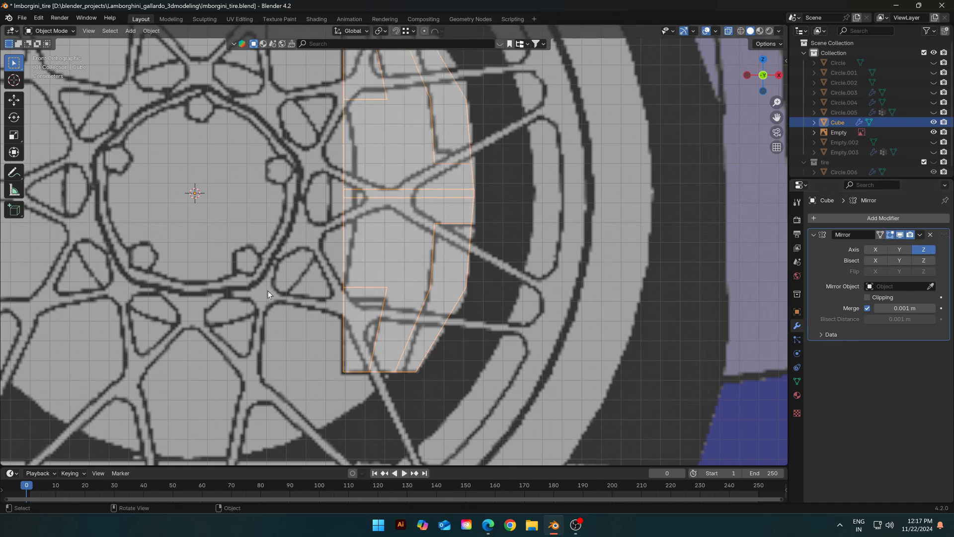
scroll(268, 290, down, 5)
scroll(407, 236, up, 4)
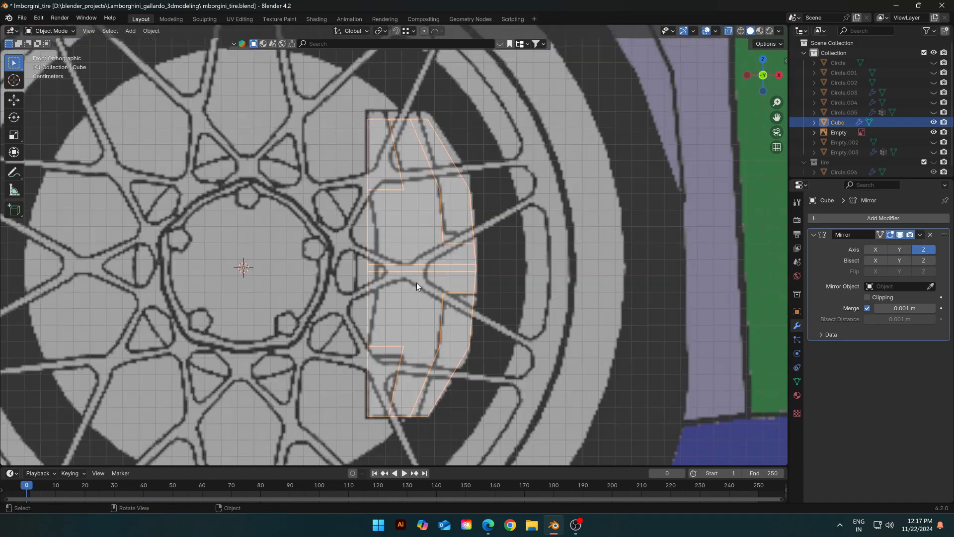
scroll(416, 282, up, 1)
click(899, 286)
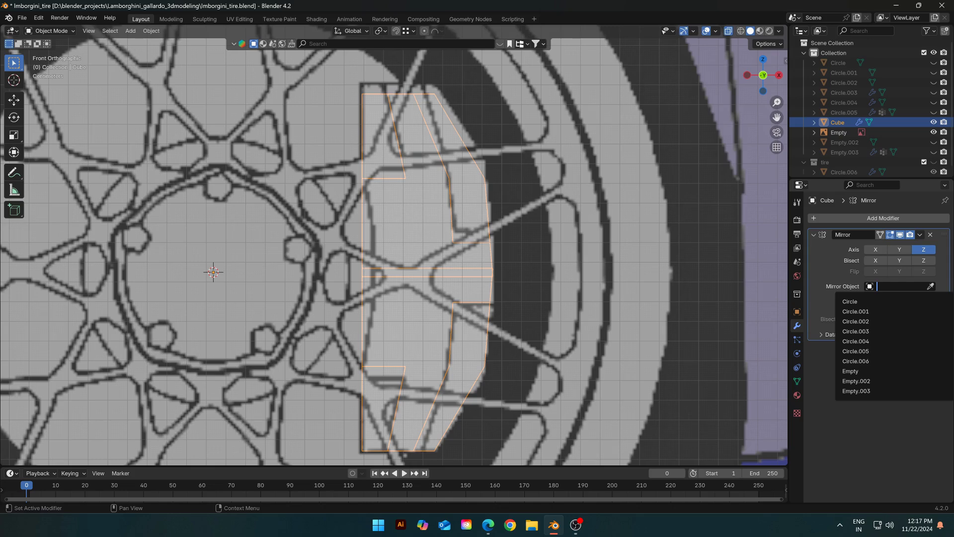
key(Escape)
Apply Shade Auto Smooth to the mirrored caliper in Object Mode
key(alt+z)
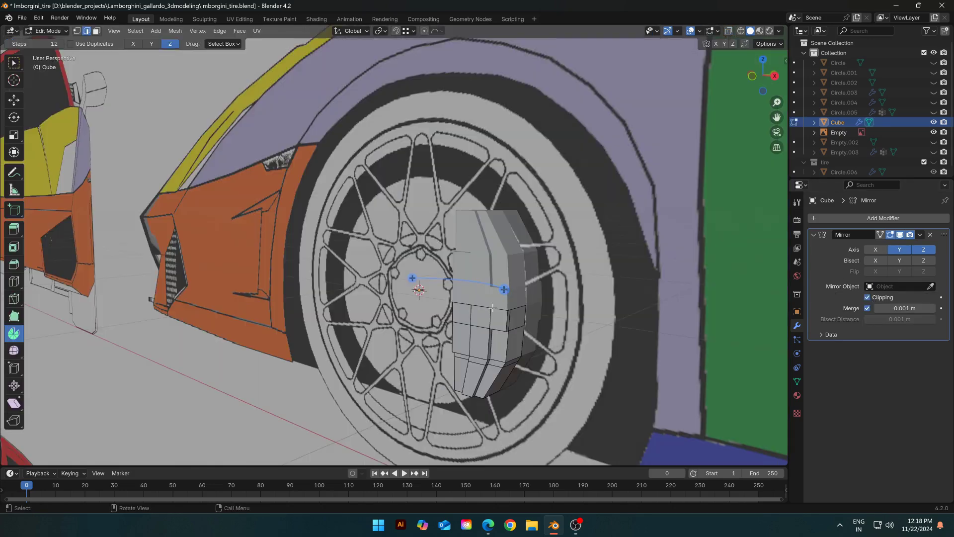
key(Tab)
click(570, 323)
middle_drag(571, 323, 616, 333)
click(421, 232)
right_click(421, 233)
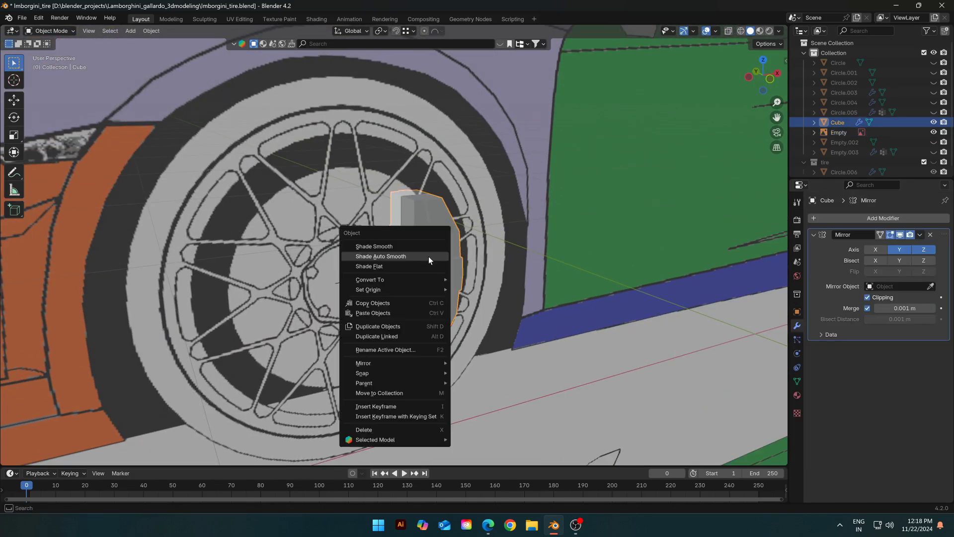
click(428, 258)
middle_drag(428, 260, 529, 344)
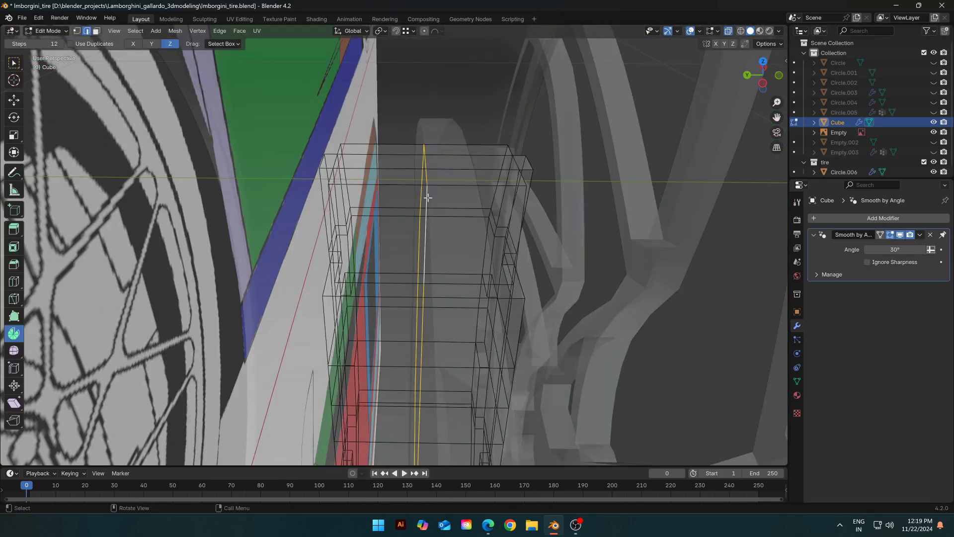
Bevel the edge loop along the middle of the caliper's thickness by 0.0244 m with one segment
middle_drag(427, 197, 486, 181)
key(ctrl+b)
scroll(505, 176, down, 4)
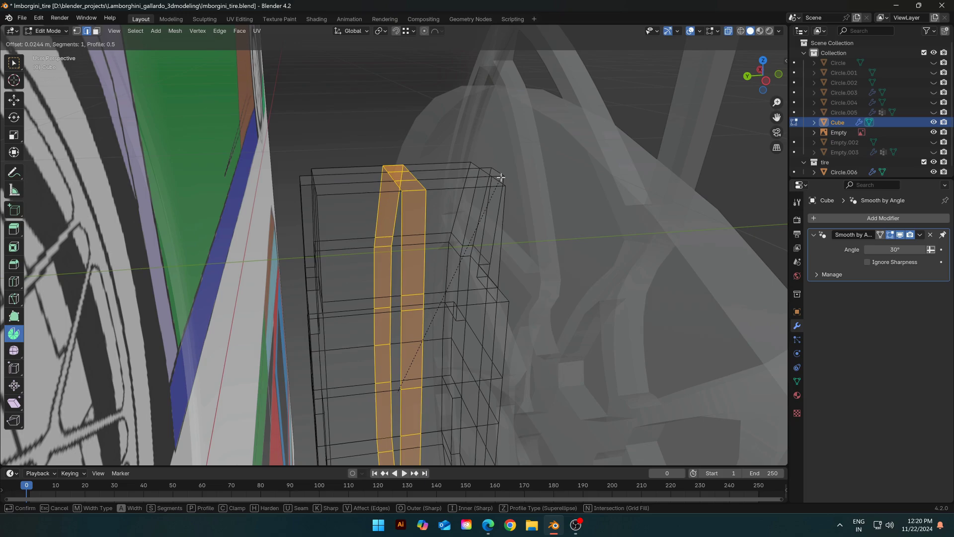
click(501, 177)
Scale the bevelled centre strip by 1.197 along Y so it is wider than the brake disc's edge
middle_drag(499, 179, 559, 220)
scroll(559, 220, up, 3)
mouse_move(479, 248)
middle_down()
mouse_move(508, 254)
mouse_move(490, 247)
middle_up()
key(alt+z)
key(alt+z)
middle_drag(391, 221, 387, 226)
click(728, 31)
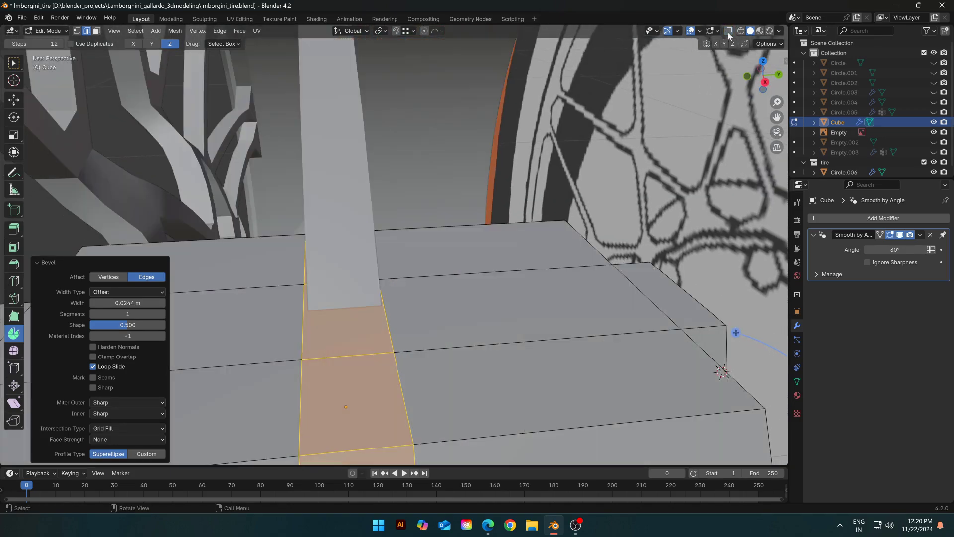
key(s)
key(x)
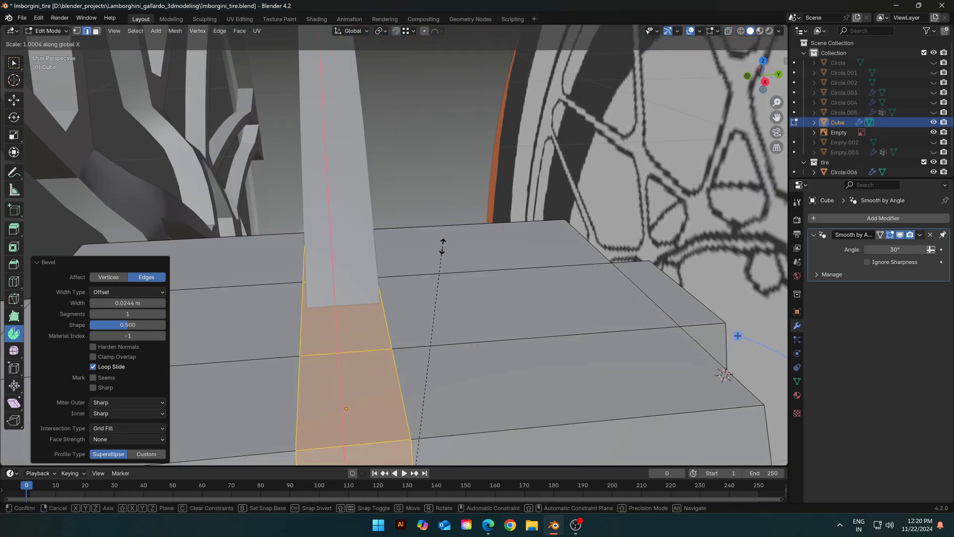
click(567, 148)
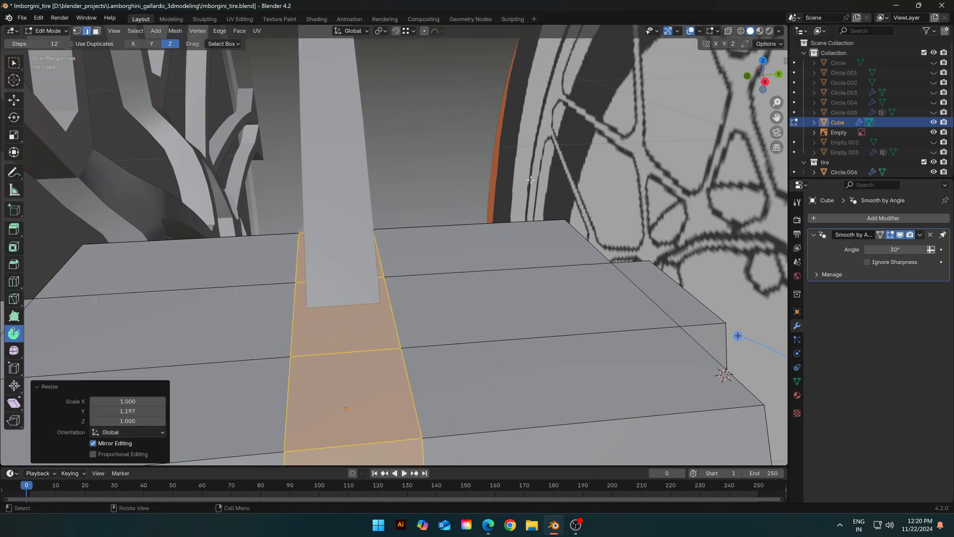
Select the whole linked caliper mesh and reveal any hidden geometry
scroll(393, 290, down, 2)
scroll(394, 290, up, 3)
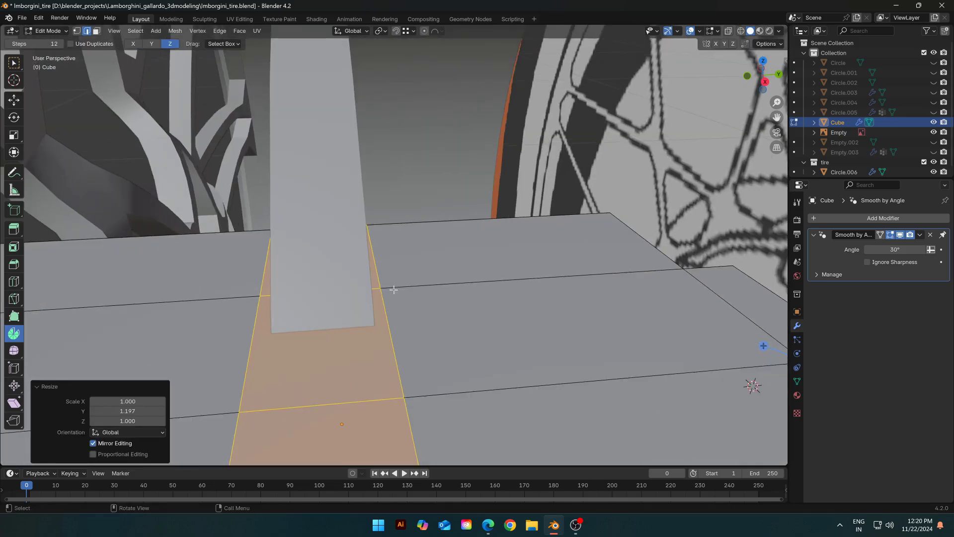
key(l)
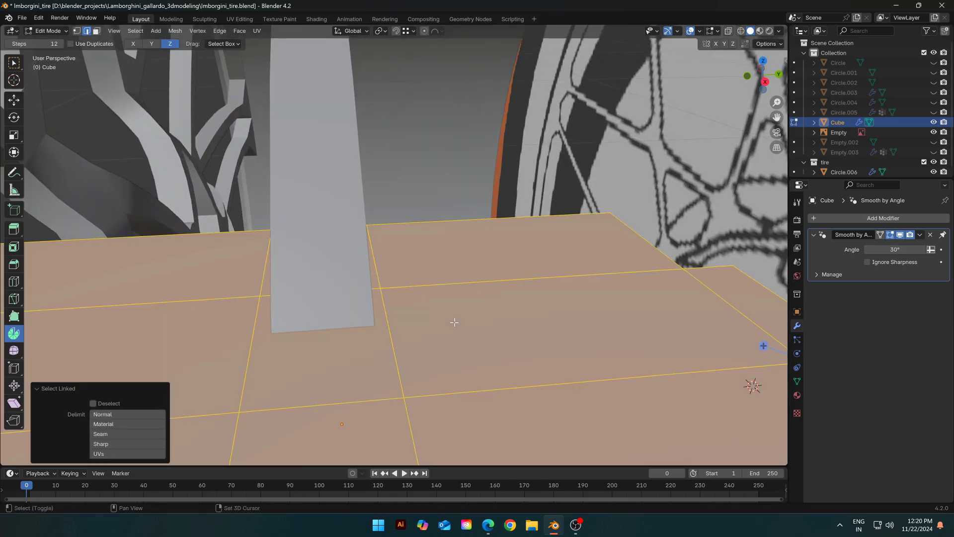
key(alt+h)
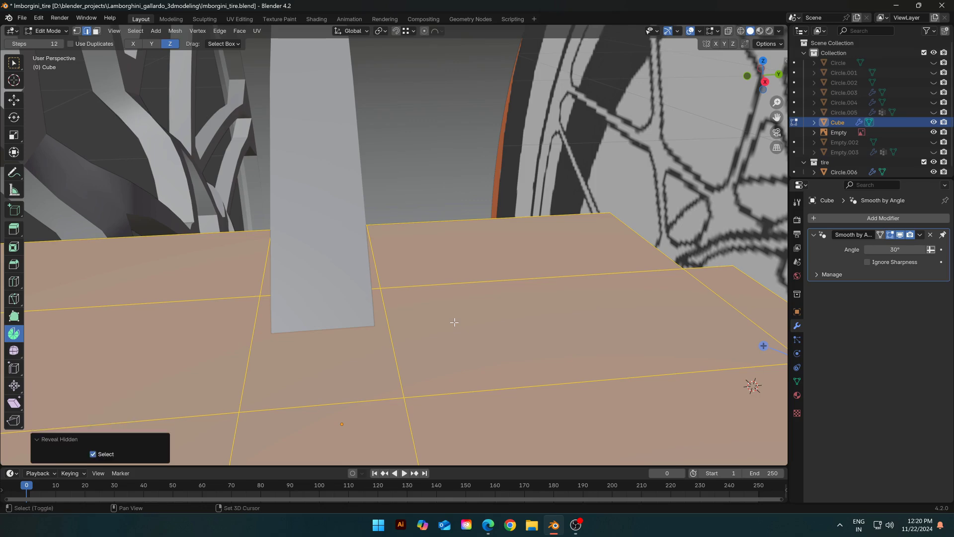
Isolate the caliper in local view, away from the wheel and the reference images
scroll(455, 323, down, 2)
middle_drag(456, 323, 549, 308)
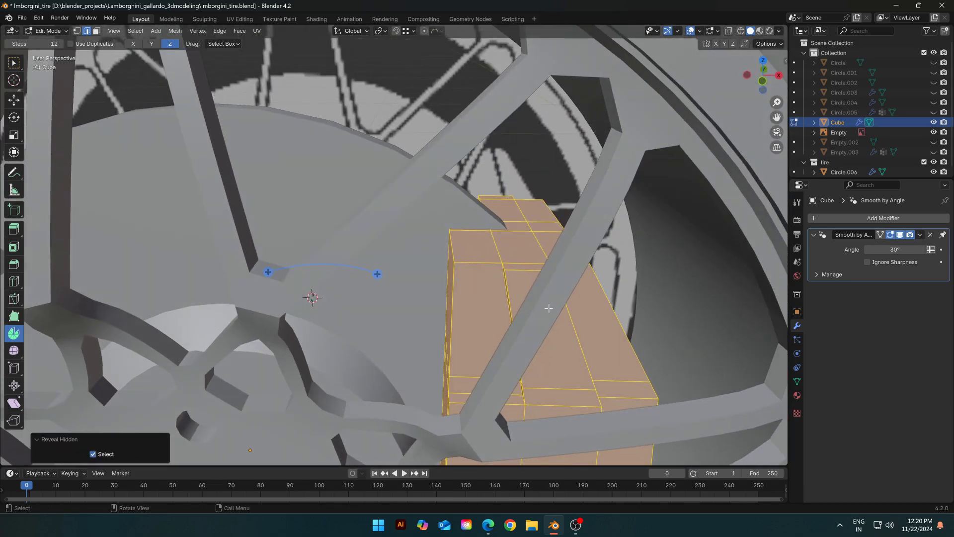
scroll(548, 308, down, 2)
key(Tab)
scroll(494, 318, down, 5)
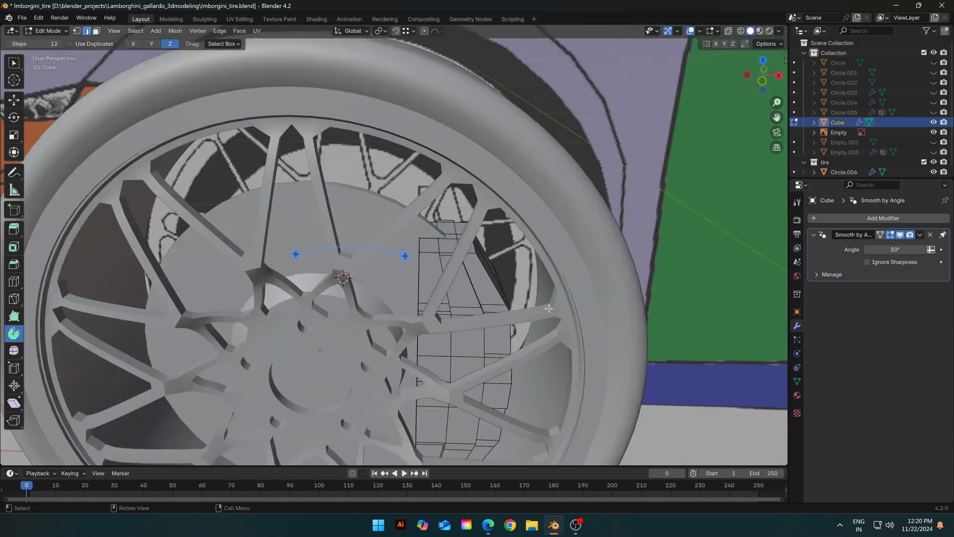
key(Tab)
scroll(457, 279, up, 5)
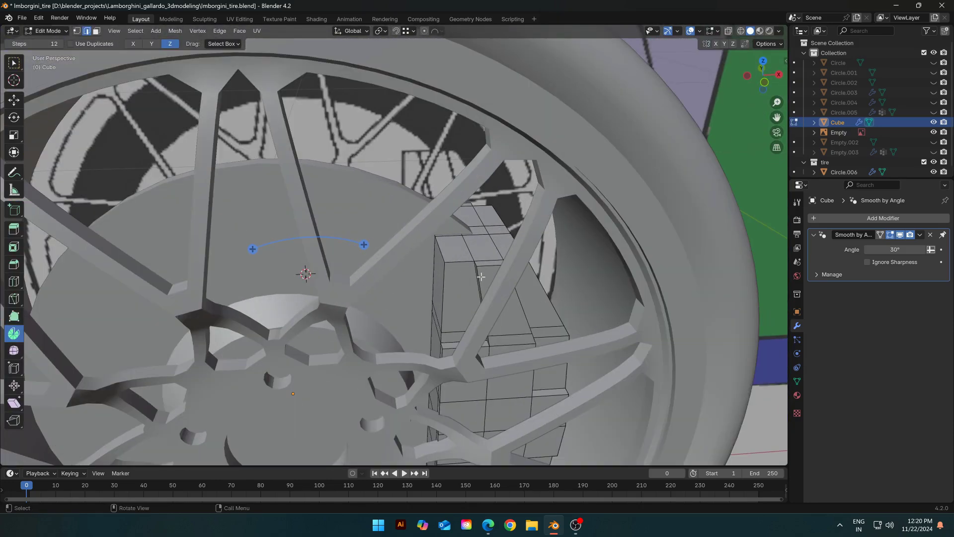
key(KP_Divide)
Delete the faces of the caliper's centre strip along its inner side to open a slot for the disc
middle_drag(390, 220, 407, 136)
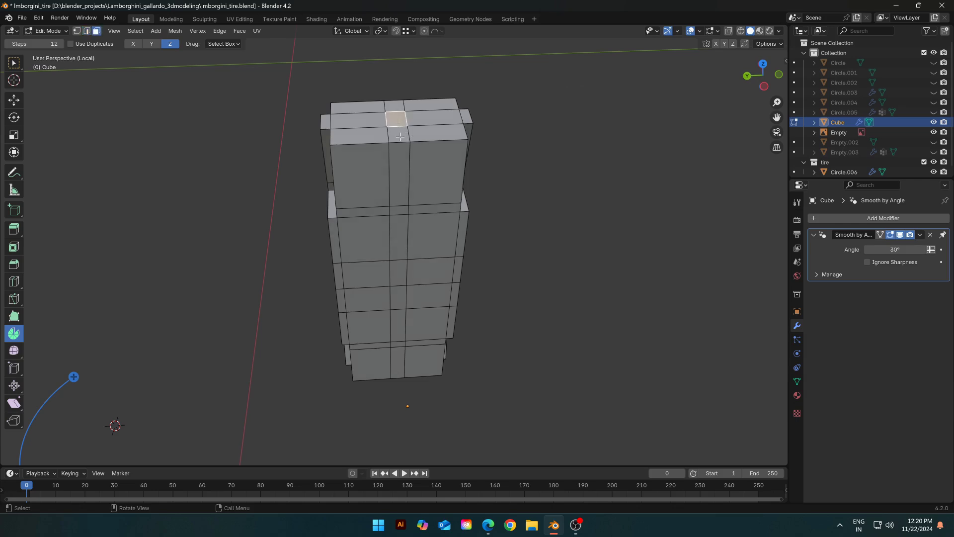
middle_drag(401, 243, 387, 115)
ctrl+click(385, 271)
key(x)
key(f)
Extrude the long border edges on both sides of the slot 0.013078 m along X to form its inner walls
middle_drag(385, 273, 449, 422)
key(2)
click(459, 187)
middle_drag(459, 187, 432, 89)
ctrl+click(413, 413)
middle_drag(413, 412, 390, 397)
shift+click(370, 402)
middle_drag(370, 248, 377, 392)
ctrl+click(372, 363)
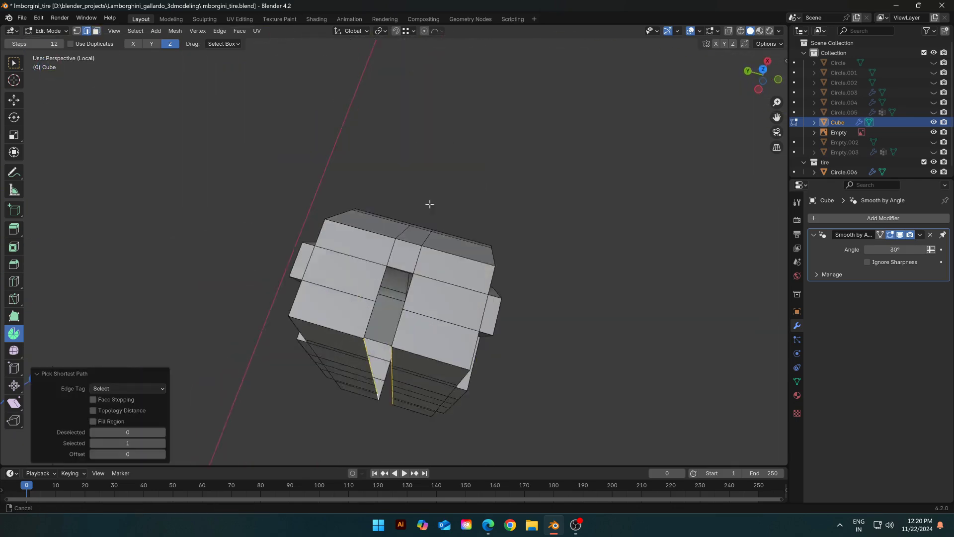
middle_drag(373, 348, 238, 206)
scroll(238, 207, up, 3)
key(e)
key(x)
click(320, 171)
Merge all vertices of the caliper mesh by distance and return to Object Mode
middle_drag(320, 174, 423, 156)
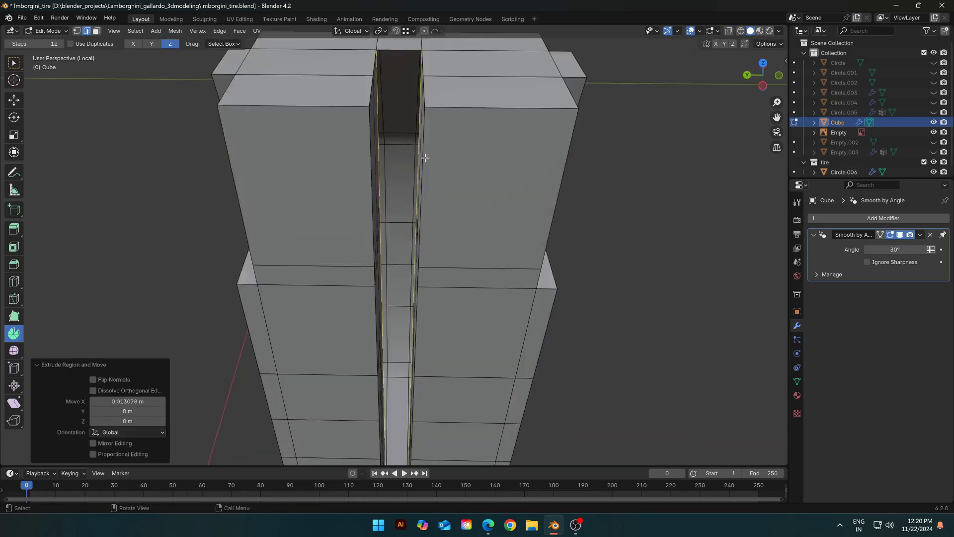
scroll(412, 232, down, 3)
key(a)
key(m)
click(377, 218)
key(alt+a)
mouse_move(380, 226)
middle_down()
mouse_move(405, 181)
mouse_move(449, 238)
mouse_move(390, 213)
middle_up()
scroll(450, 240, down, 5)
key(Tab)
scroll(483, 276, up, 3)
scroll(475, 291, down, 2)
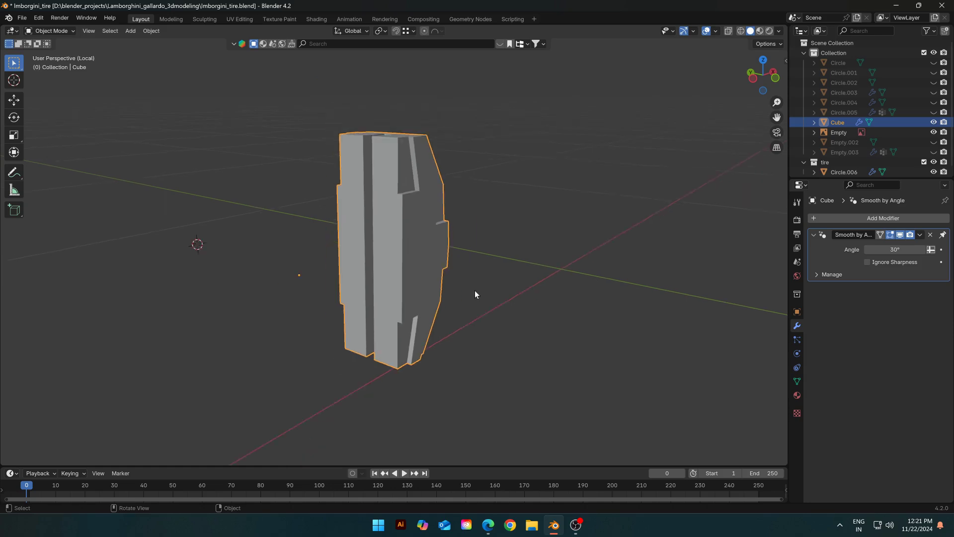
Select the caliper's outer vertices on both sides of the slot and scale them by 0.601 along Y to thin it
key(Tab)
middle_drag(501, 278, 480, 207)
drag(394, 128, 486, 354)
shift+drag(318, 111, 383, 400)
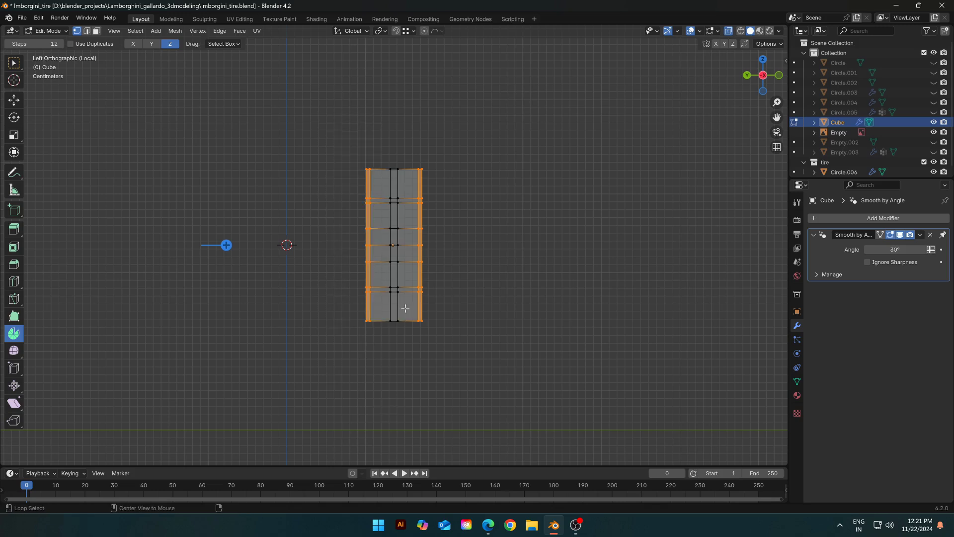
middle_drag(402, 308, 464, 276)
key(s)
key(y)
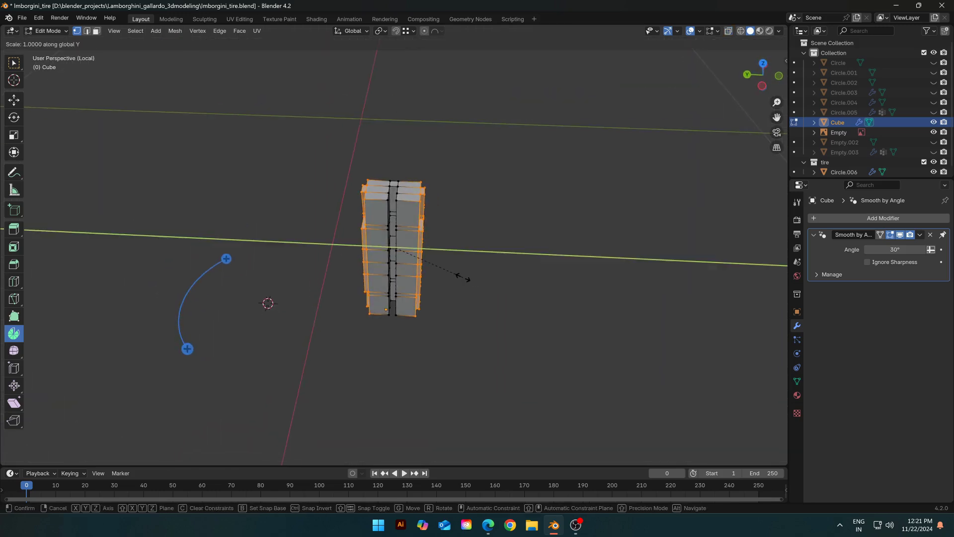
click(437, 267)
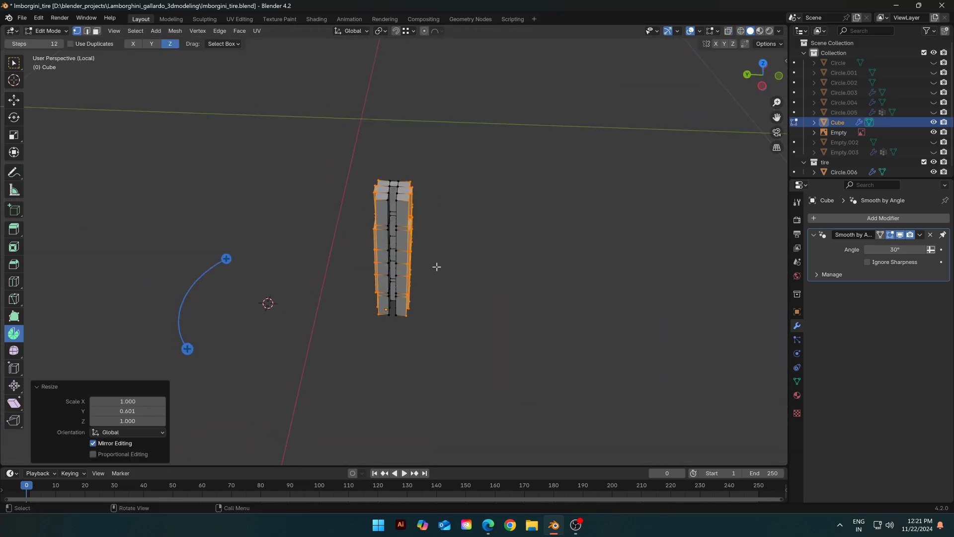
Select the outer corner vertices at the caliper's upper and lower ends and scale them by 0.554 along Y to taper both ends
middle_drag(437, 267, 463, 295)
key(Tab)
key(KP_Divide)
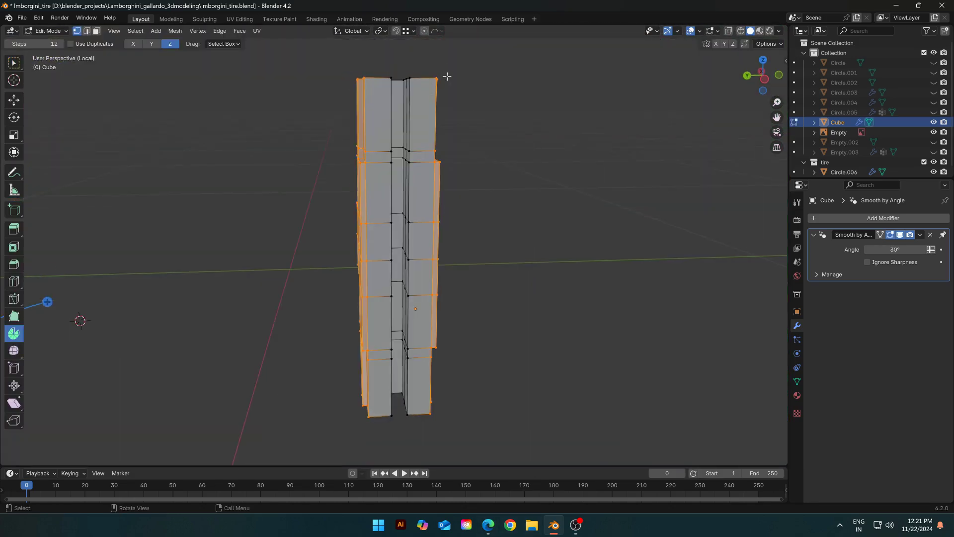
middle_drag(447, 76, 424, 67)
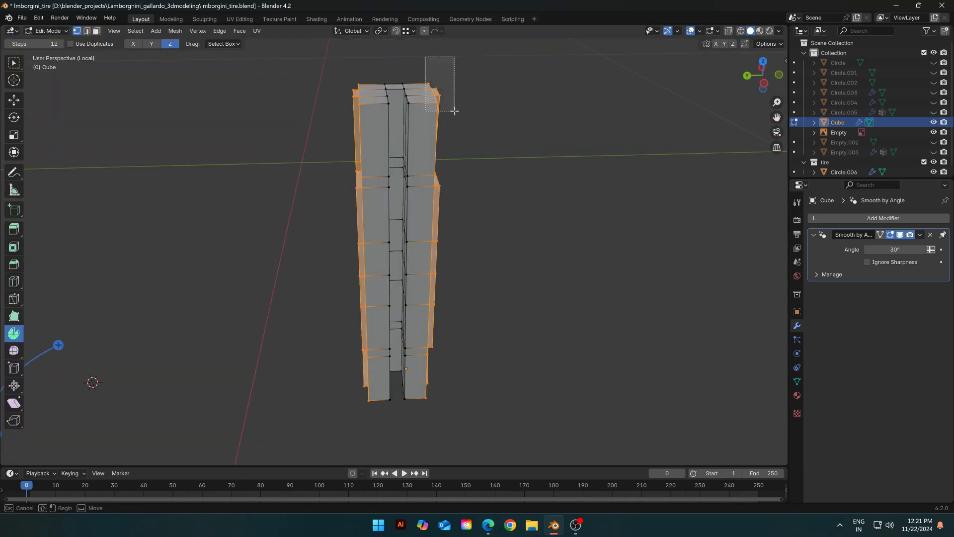
drag(454, 110, 455, 112)
middle_drag(492, 116, 516, 96)
drag(344, 60, 351, 64)
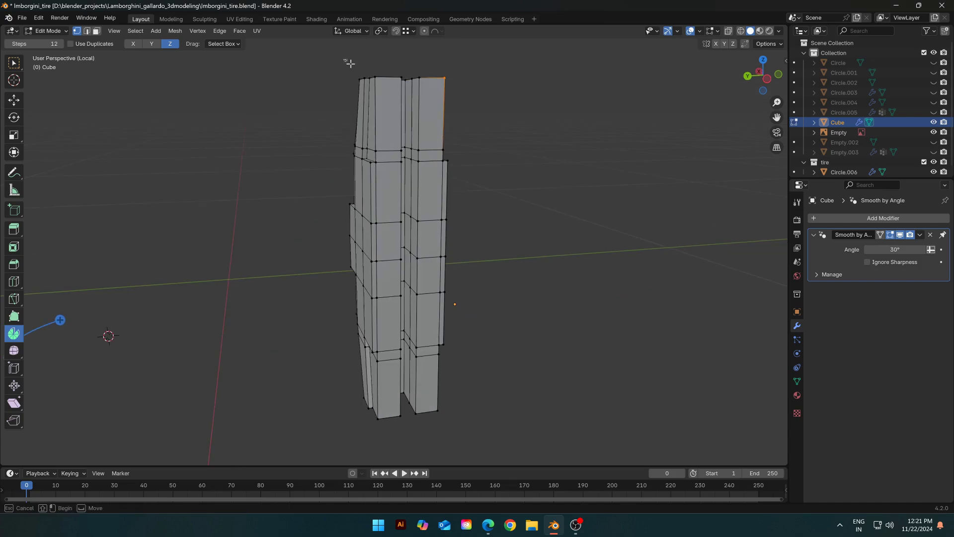
middle_drag(377, 88, 349, 118)
key(alt+z)
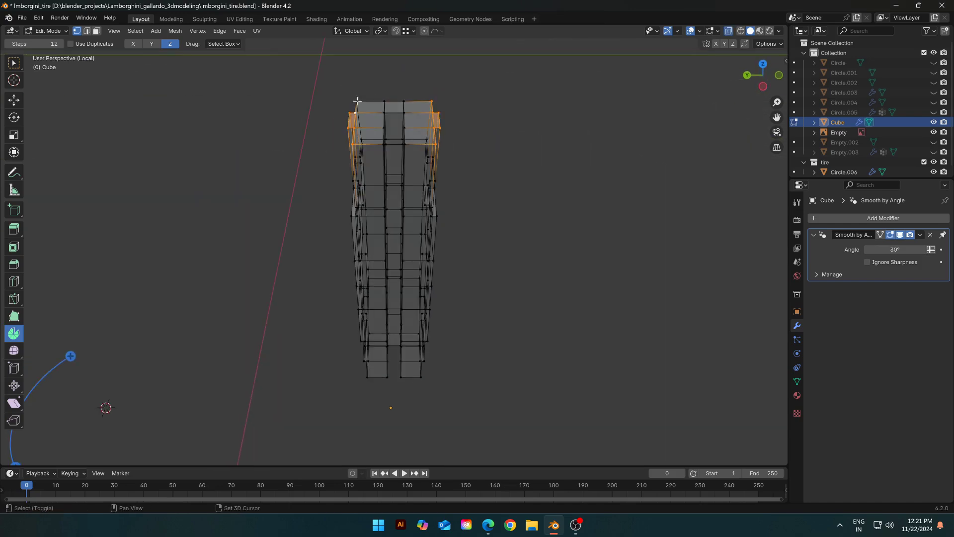
middle_drag(450, 183, 443, 124)
shift+middle_drag(492, 313, 449, 102)
scroll(398, 214, up, 2)
shift+drag(288, 184, 279, 174)
key(alt+z)
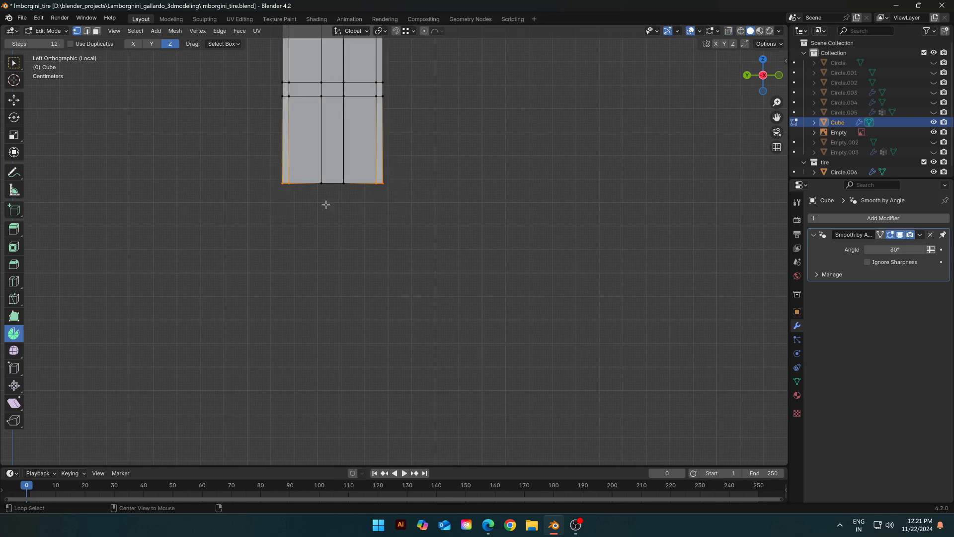
middle_drag(326, 204, 449, 225)
scroll(396, 213, down, 3)
key(s)
key(y)
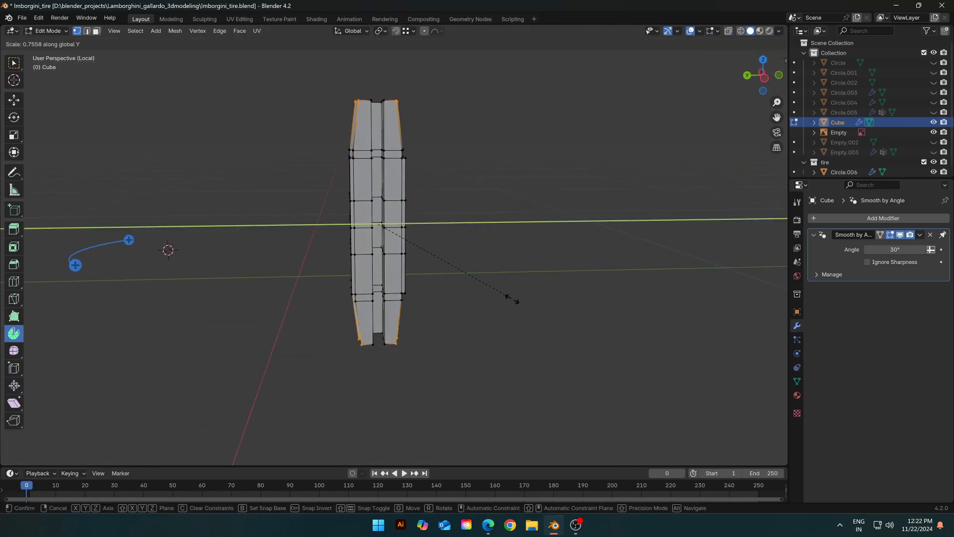
click(472, 286)
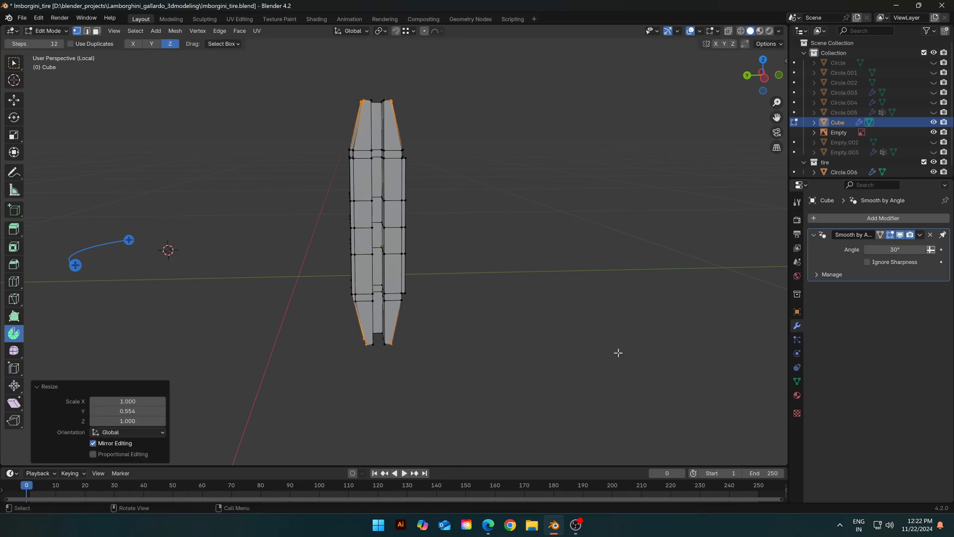
Try scaling the caliper's selected end vertices inward along Z by about 0.9, and undo it
key(s)
key(z)
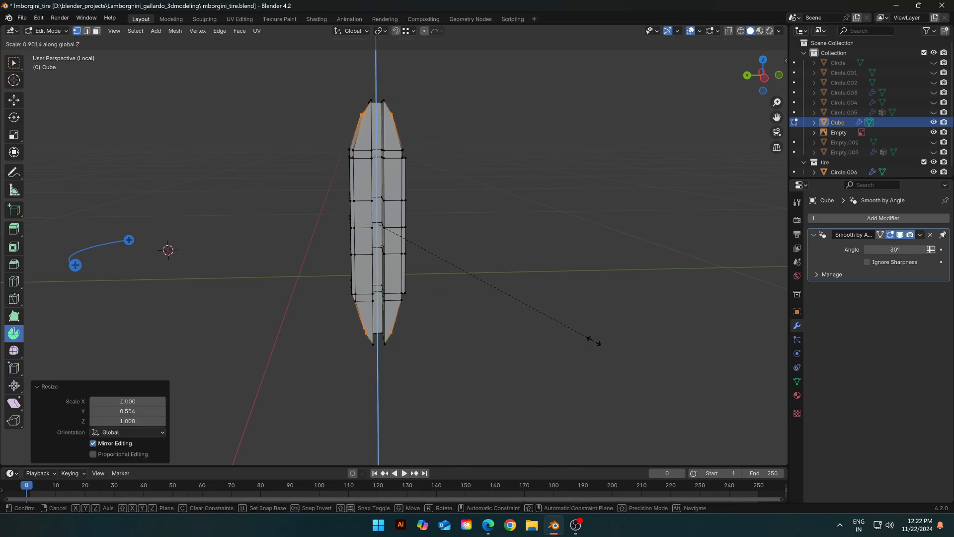
right_click(604, 343)
key(Tab)
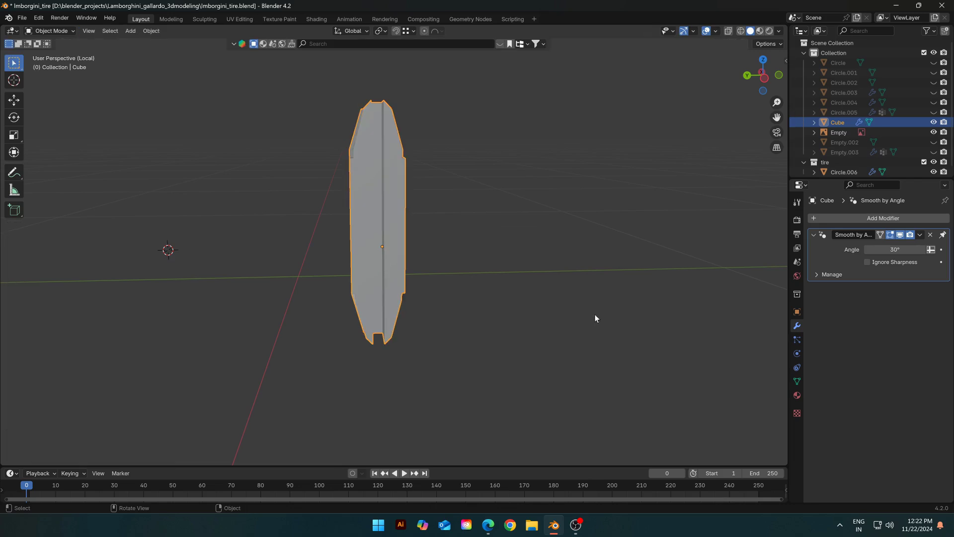
middle_drag(594, 314, 437, 322)
key(z)
key(Escape)
key(Tab)
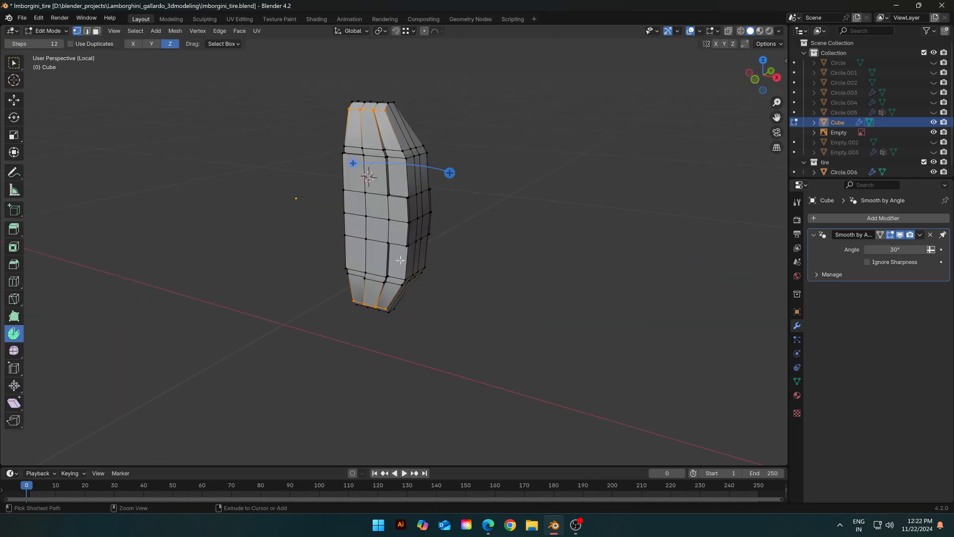
Scale the caliper's end vertices by about 0.88 along Y and exit local view in Object Mode
mouse_move(409, 214)
middle_down()
mouse_move(572, 228)
mouse_move(520, 234)
middle_up()
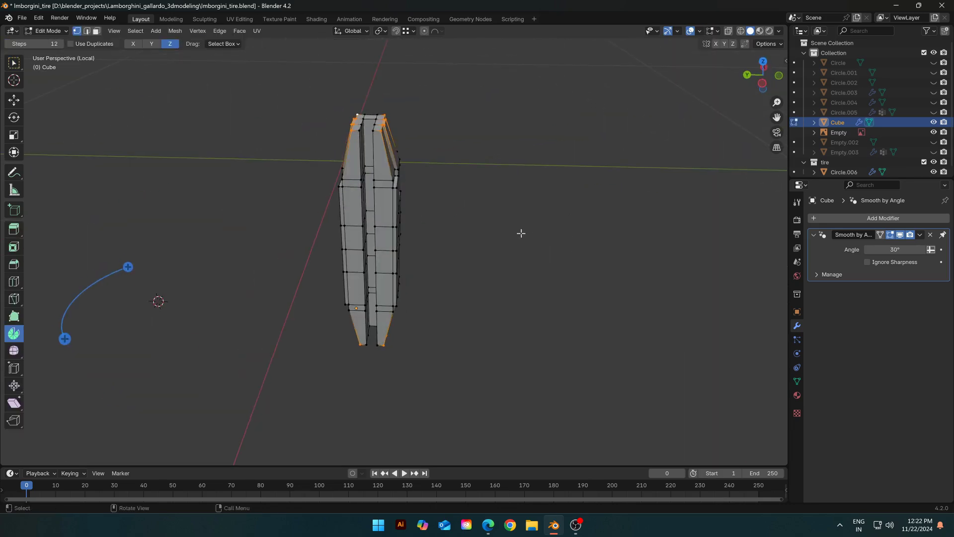
key(s)
key(y)
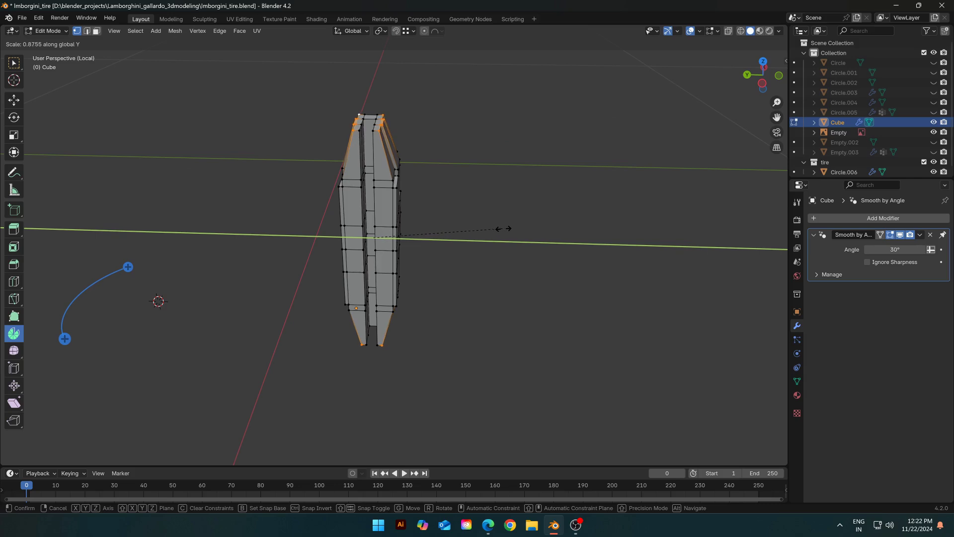
click(503, 229)
key(Tab)
middle_drag(466, 206, 301, 207)
key(Tab)
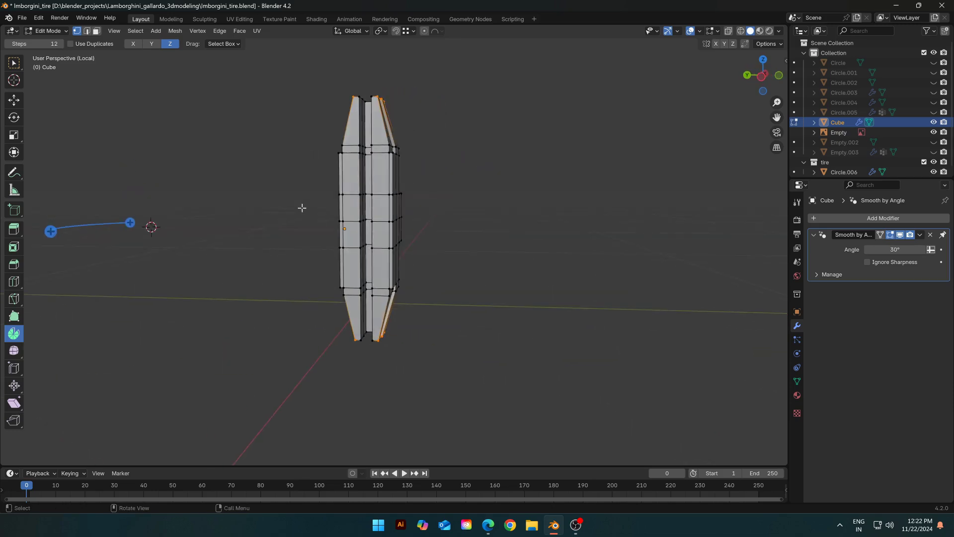
key(Tab)
middle_drag(509, 225, 513, 341)
key(KP_Divide)
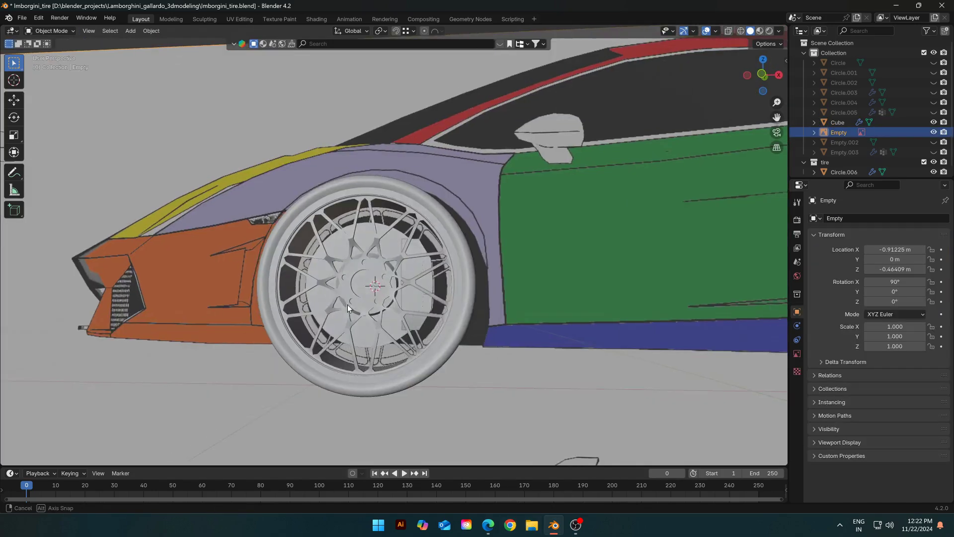
Install the BoltFactory extension in Blender from its Blender Extensions page in the web browser
key(shift+a)
mouse_move(395, 326)
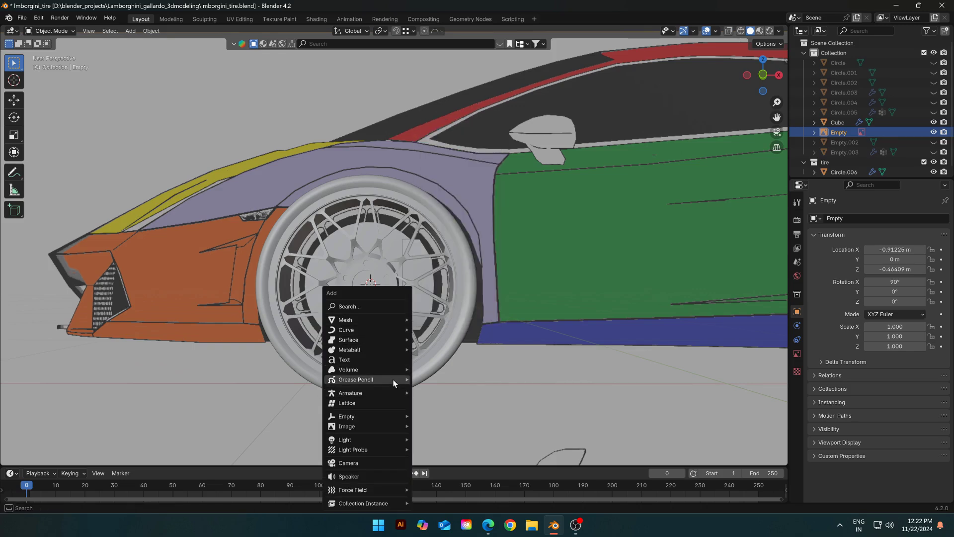
click(38, 18)
click(80, 154)
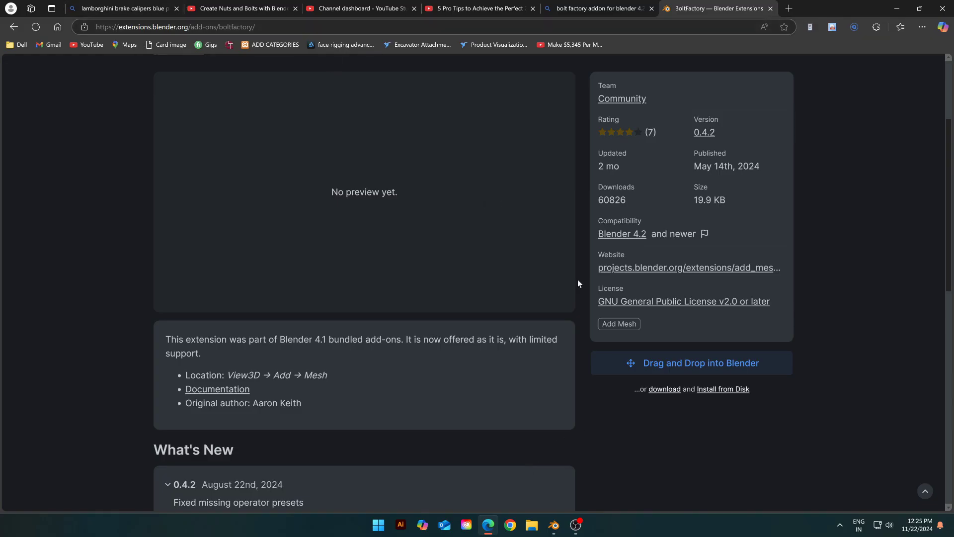
drag(679, 363, 585, 434)
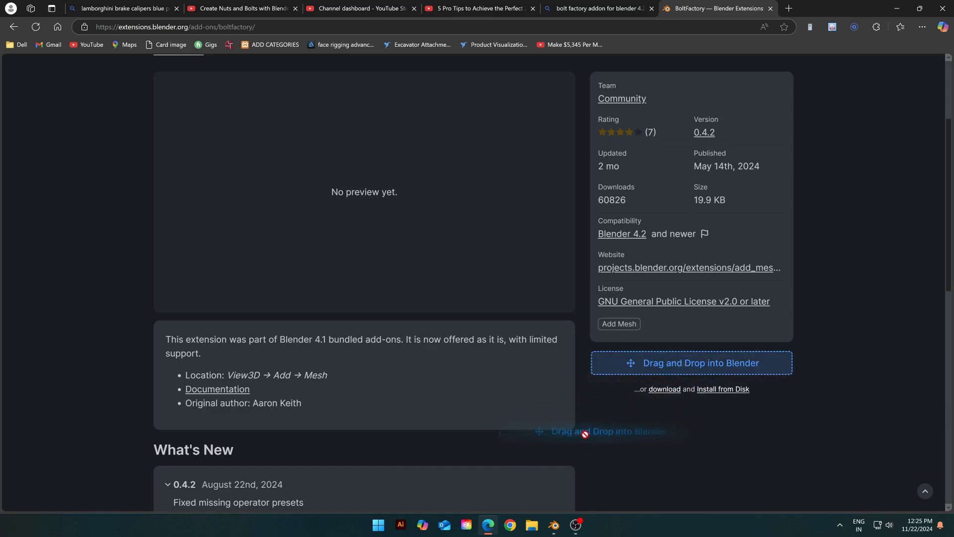
drag(555, 533, 434, 318)
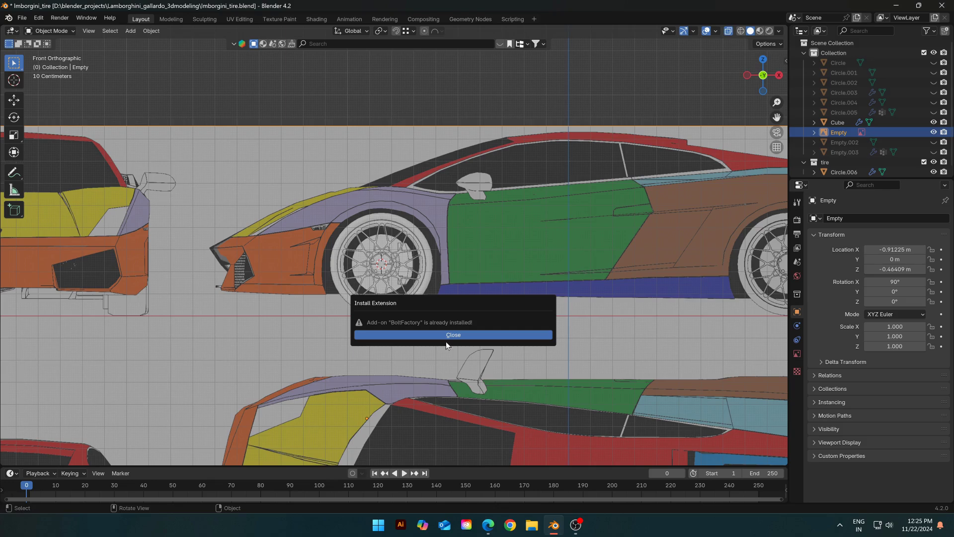
click(451, 336)
Add a hex-head bolt mesh with no bit type at the 3D cursor in the wheel's centre
key(KP_Decimal)
key(shift+a)
mouse_move(438, 297)
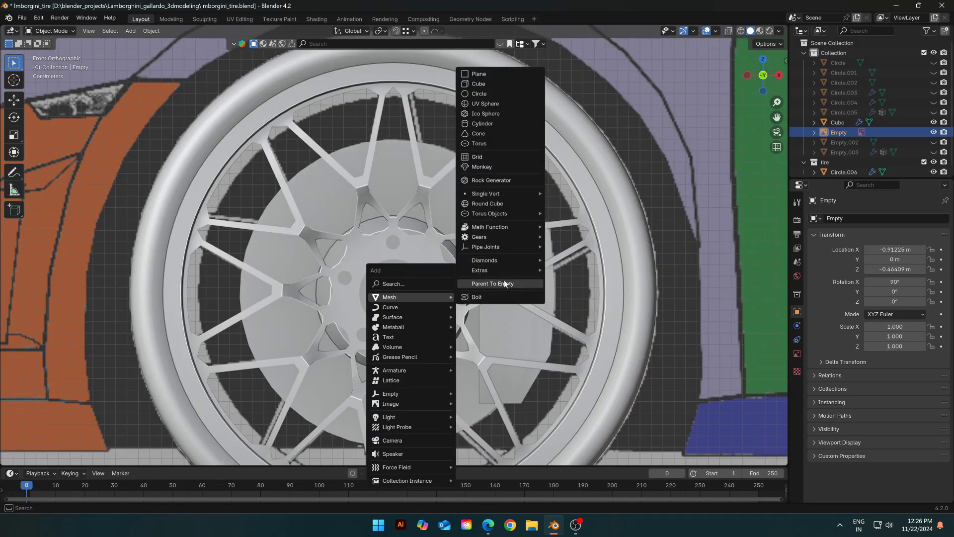
click(500, 297)
scroll(412, 295, down, 4)
scroll(408, 293, up, 4)
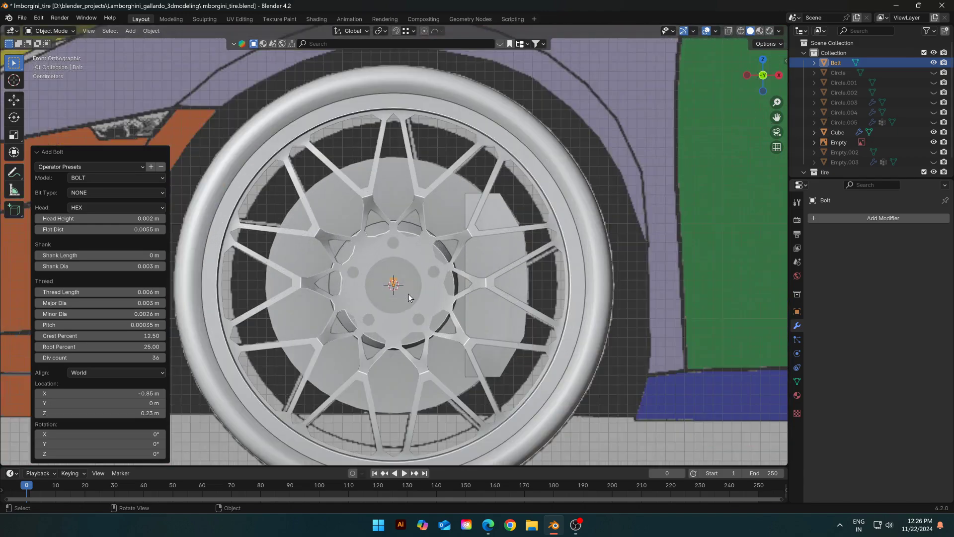
middle_drag(407, 293, 463, 298)
key(KP_Decimal)
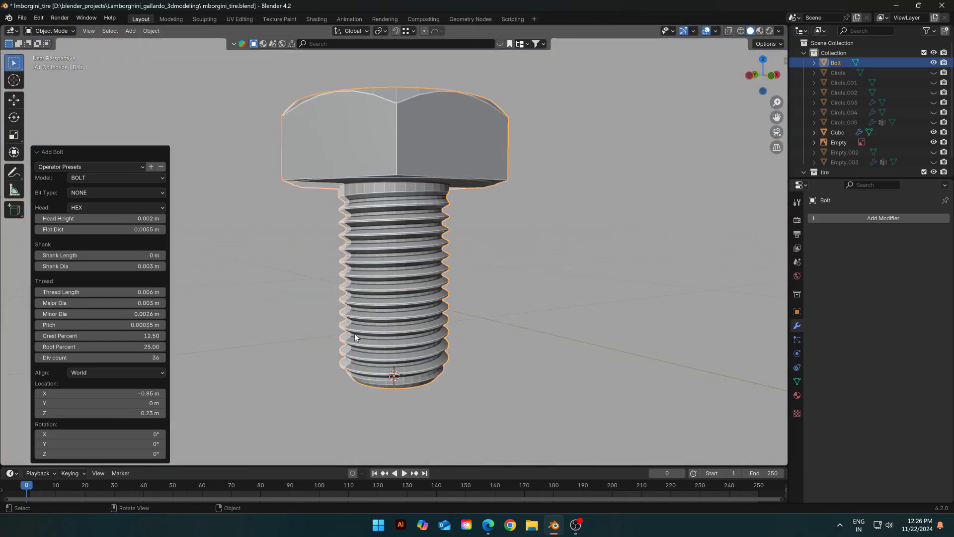
middle_drag(354, 333, 498, 252)
scroll(432, 239, down, 3)
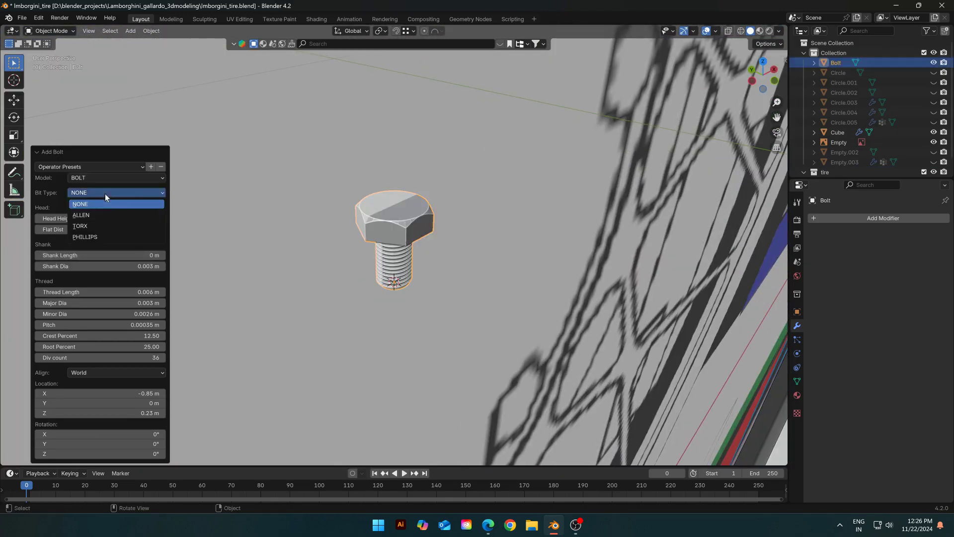
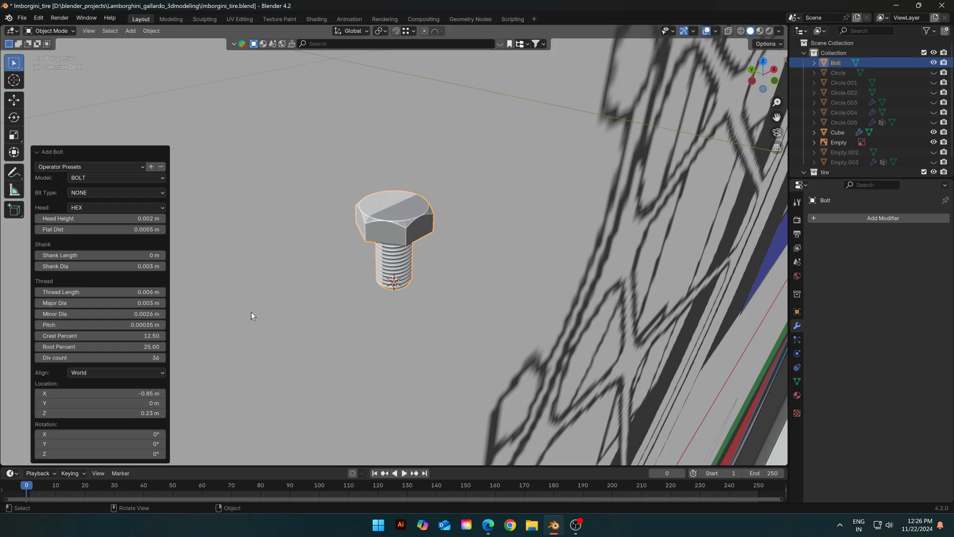
Rotate the bolt 90° around X and move it along Y towards the wheel's outer face
key(0)
key(Return)
key(g)
key(y)
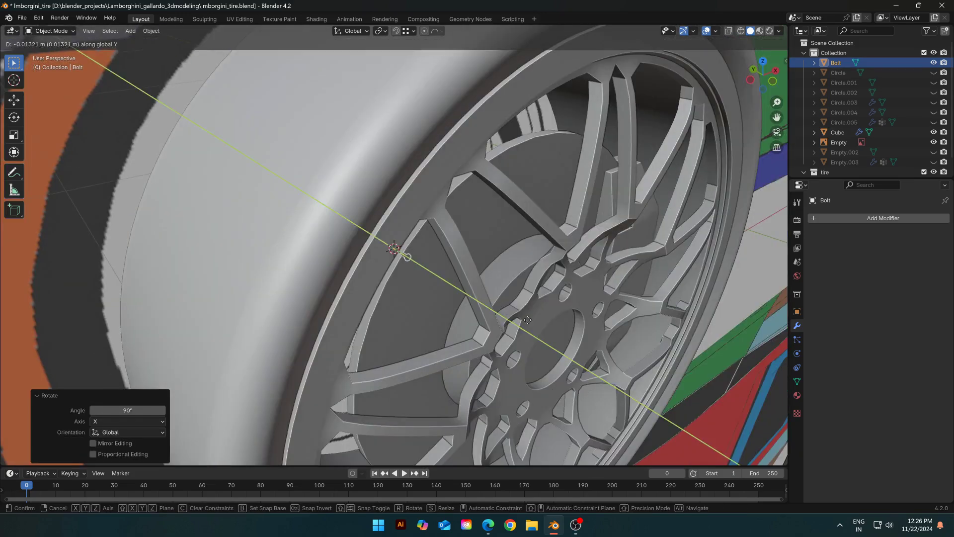
click(404, 256)
Resize the bolt in front view, with a final scale of 0.954, and place it over the hub's upper lug hole
key(KP_1)
key(s)
click(513, 237)
key(s)
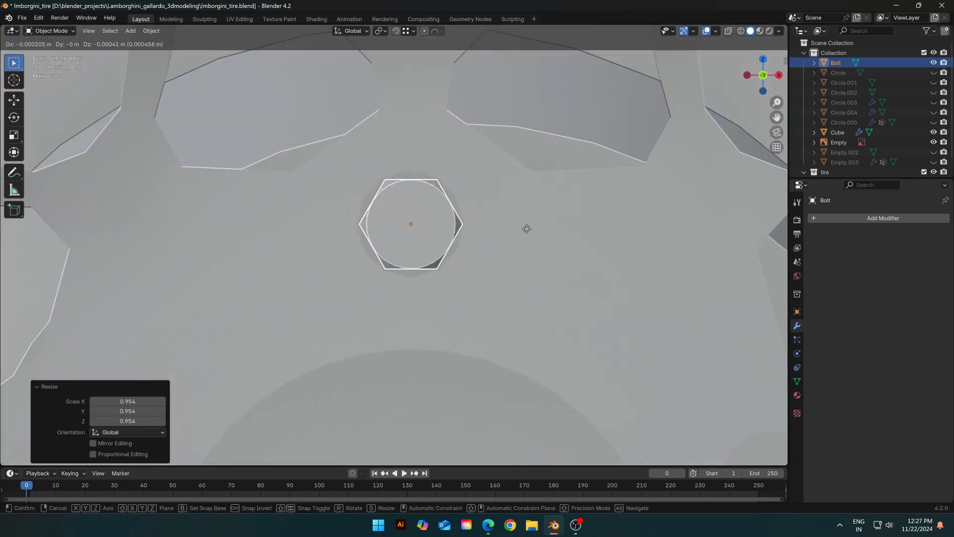
click(587, 242)
Move the bolt along Y until its head sits inside the hub's upper lug hole
scroll(586, 242, down, 8)
middle_drag(586, 242, 438, 342)
scroll(437, 343, up, 3)
key(g)
key(y)
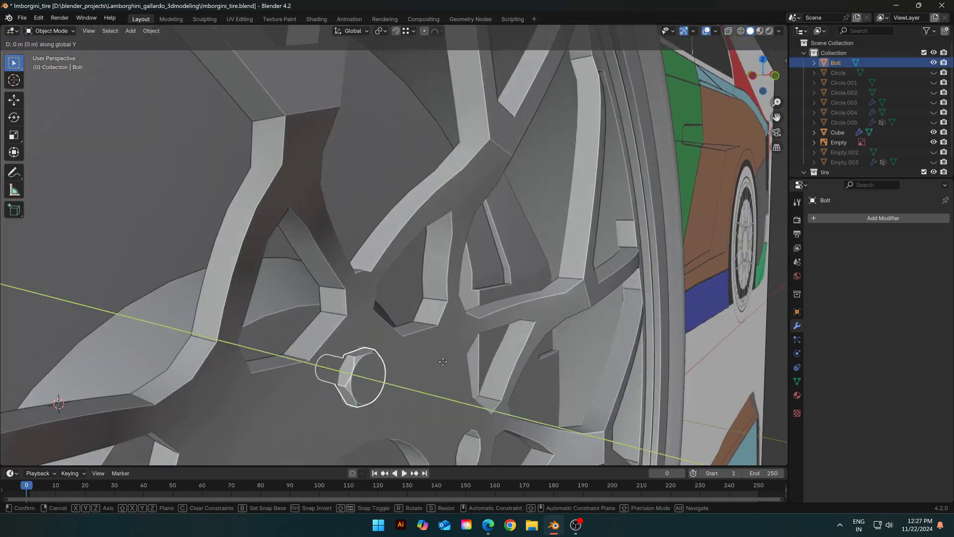
click(433, 363)
key(g)
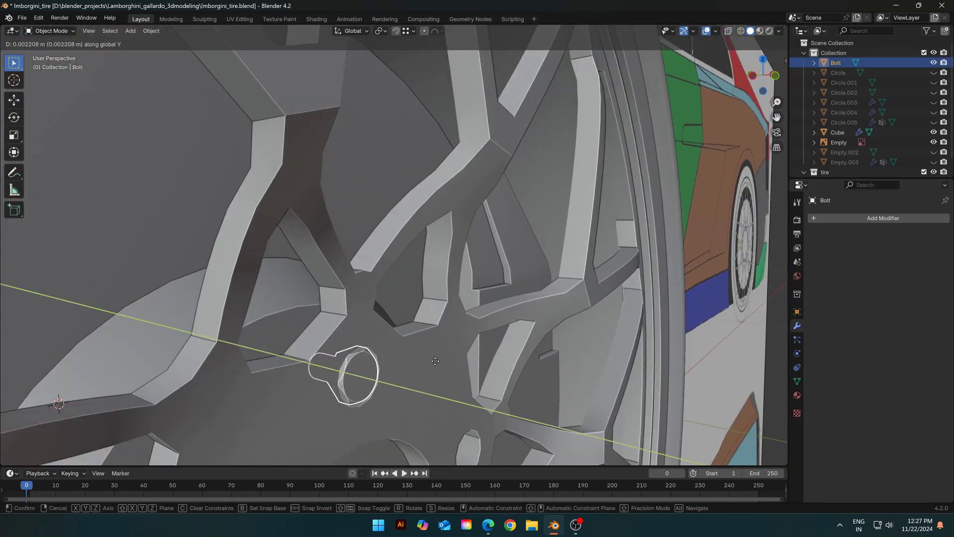
key(Tab)
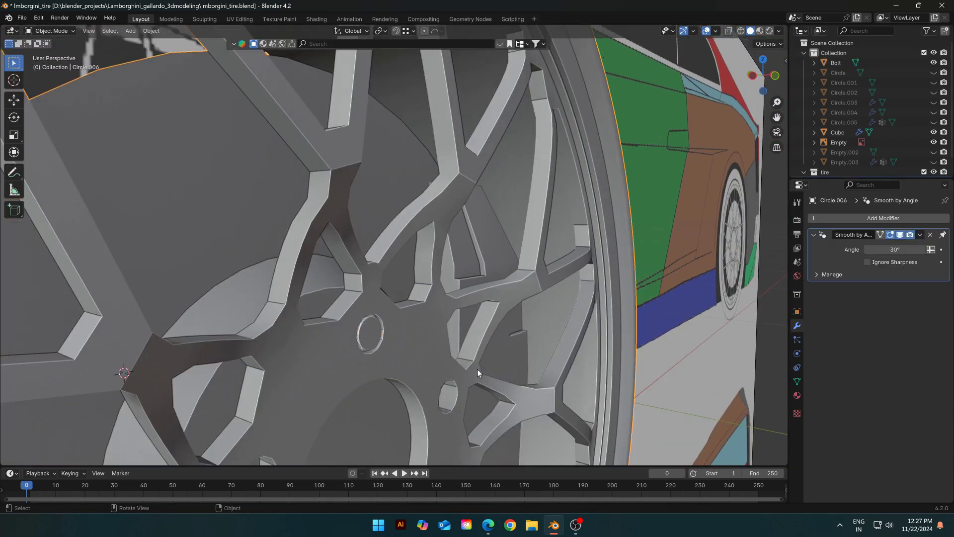
Select the bolt in the hub's upper lug hole and show its mesh in Edit Mode with X-ray shading
scroll(453, 360, down, 4)
middle_drag(477, 369, 493, 347)
scroll(430, 347, down, 2)
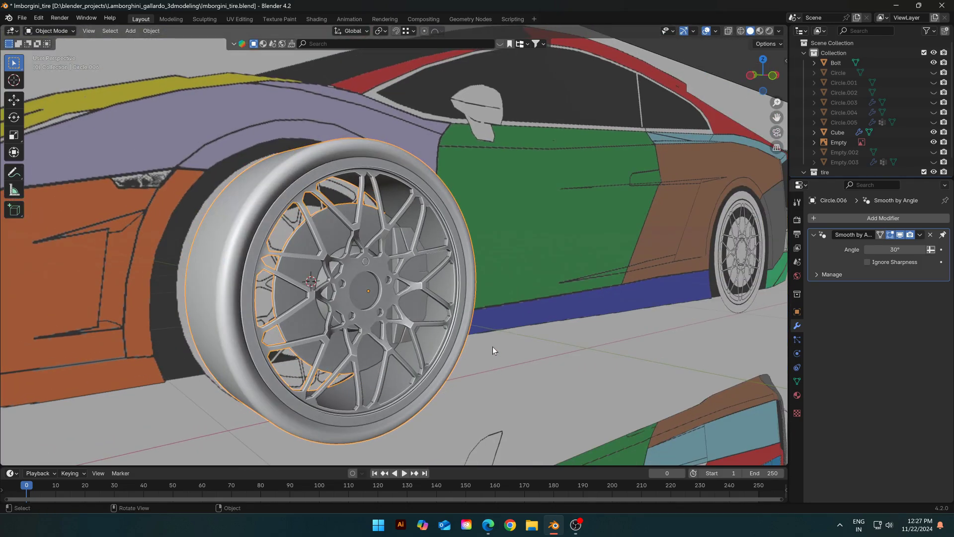
click(493, 347)
click(365, 261)
scroll(397, 288, up, 6)
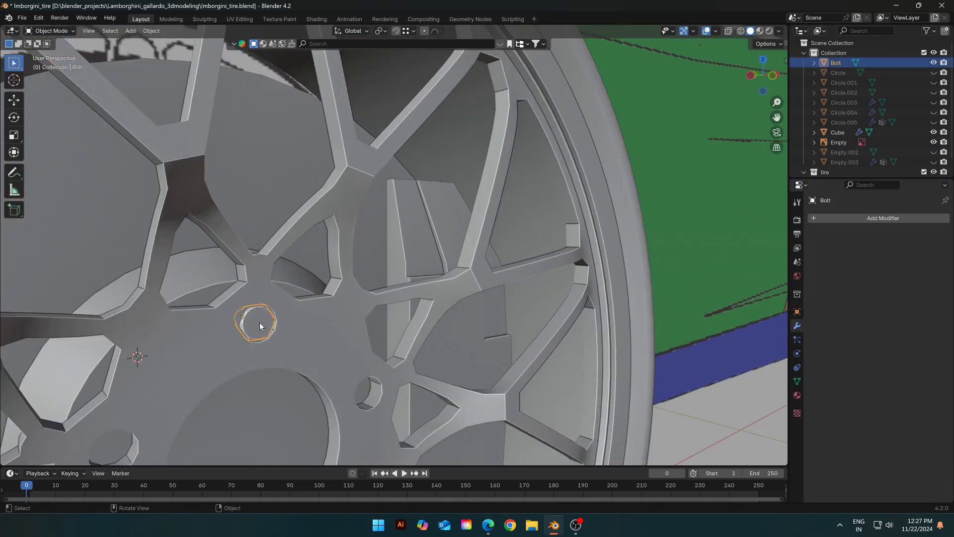
scroll(383, 290, up, 3)
shift+middle_drag(310, 335, 444, 301)
key(alt+z)
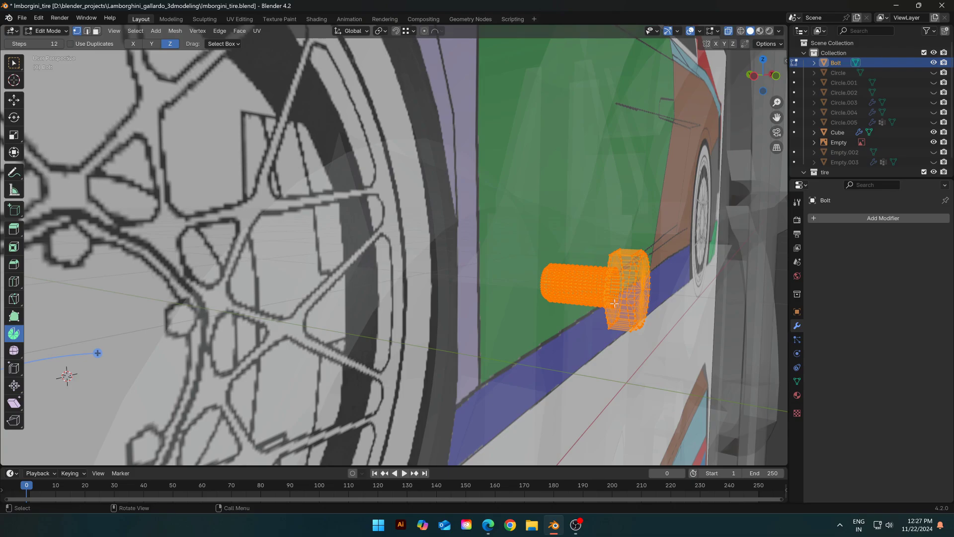
key(alt+z)
key(alt+z)
Delete the vertices of the bolt's threaded shank in side view, keeping only the head
scroll(623, 307, down, 5)
key(ctrl+KP_Add)
key(ctrl+KP_Add)
key(ctrl+KP_Add)
key(ctrl+KP_Add)
key(ctrl+KP_Add)
key(ctrl+KP_Add)
key(ctrl+KP_Add)
key(ctrl+KP_Add)
shift+middle_drag(572, 287, 586, 214)
drag(472, 171, 645, 268)
key(ctrl+KP_3)
drag(447, 6, 336, 1)
drag(390, 94, 644, 308)
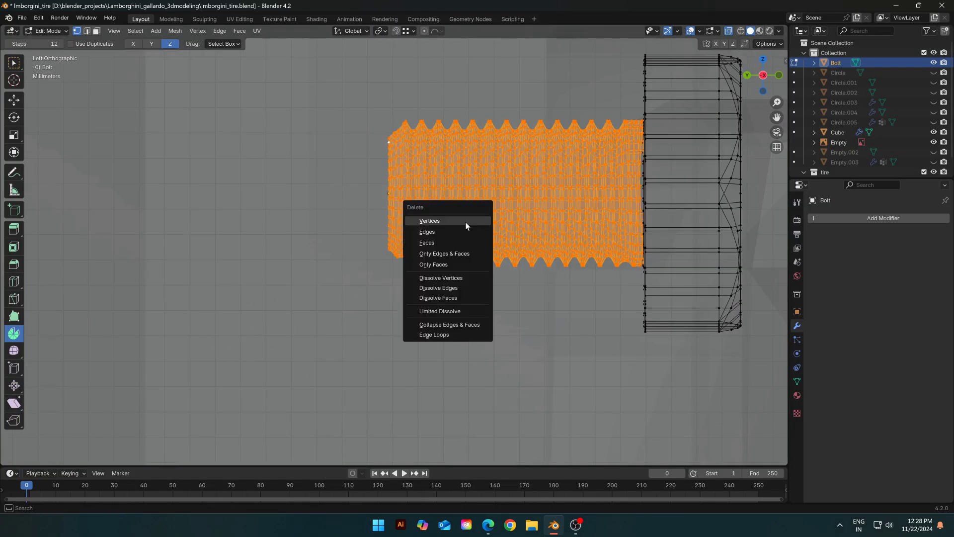
click(465, 222)
Examine how the bolt head sits in the lug hole with X-ray shading off, and leave Edit Mode
scroll(497, 230, down, 1)
mouse_move(497, 230)
middle_down()
mouse_move(534, 237)
mouse_move(492, 236)
mouse_move(505, 239)
middle_up()
key(alt+z)
scroll(534, 236, down, 4)
scroll(499, 240, up, 3)
key(alt+z)
key(alt+z)
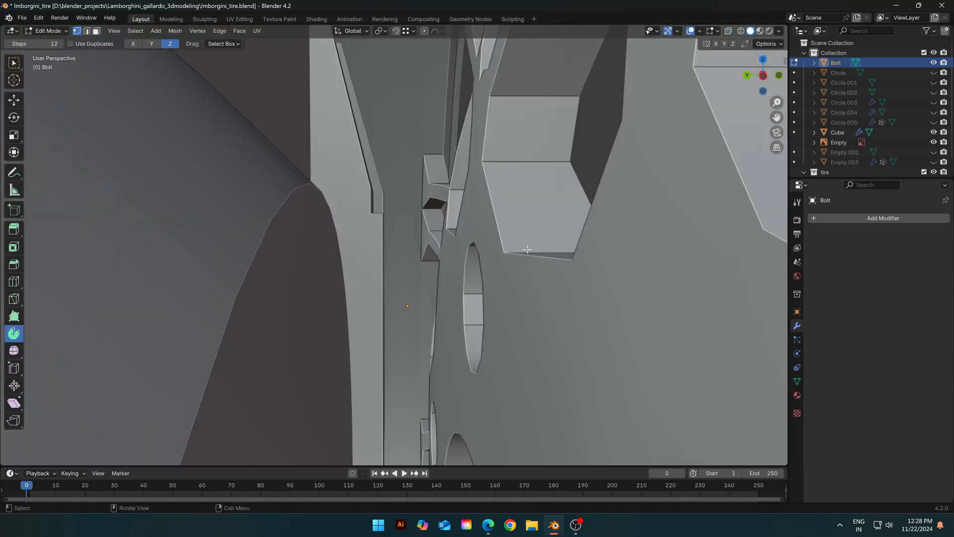
scroll(546, 264, down, 4)
middle_drag(546, 263, 311, 247)
key(Tab)
Spin the bolt head around the Y axis at the wheel's centre with duplicates, using 12 steps and a 16° angle
click(356, 279)
shift+middle_drag(356, 279, 450, 308)
key(ctrl+z)
key(ctrl+z)
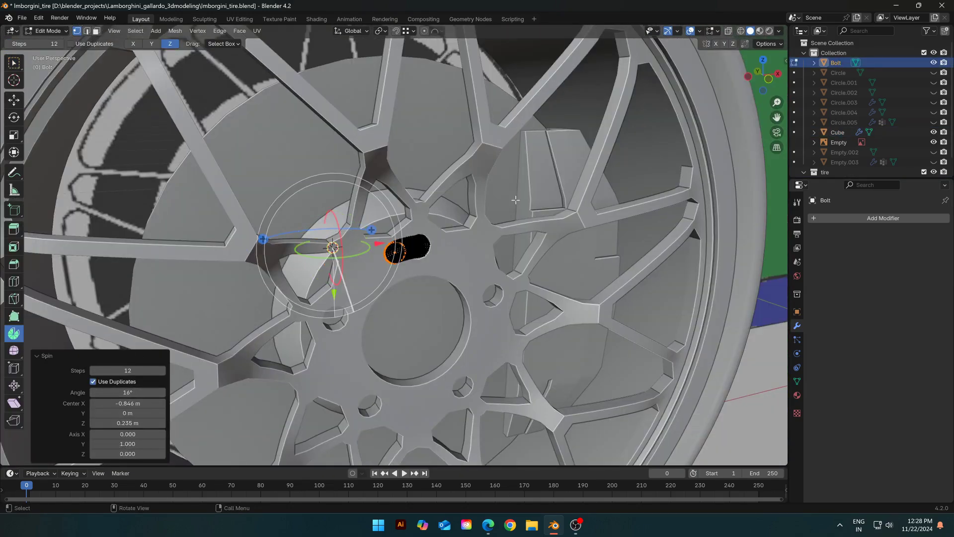
middle_drag(516, 200, 495, 196)
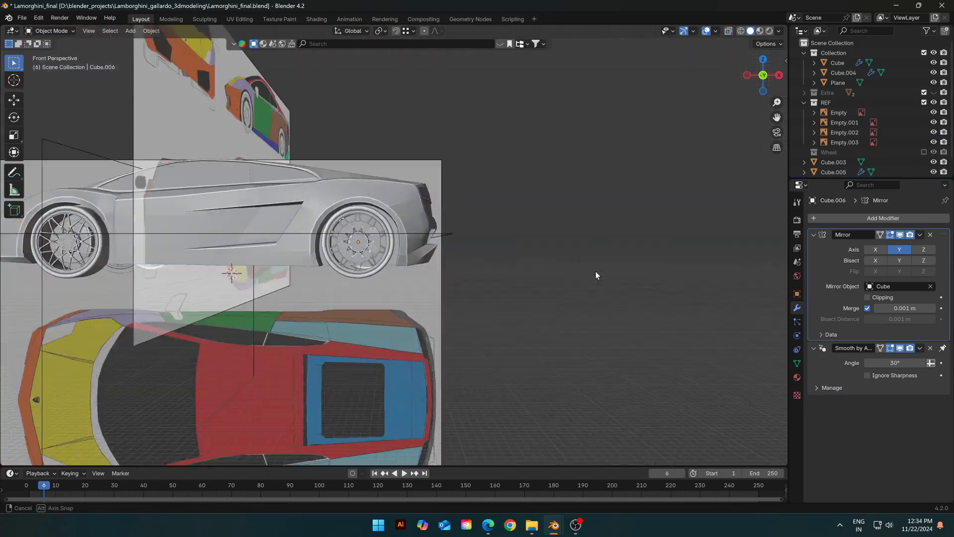
Examine the assembled car model and its wheels from several angles, including the new scene with the ground plane and area light
middle_drag(596, 271, 531, 303)
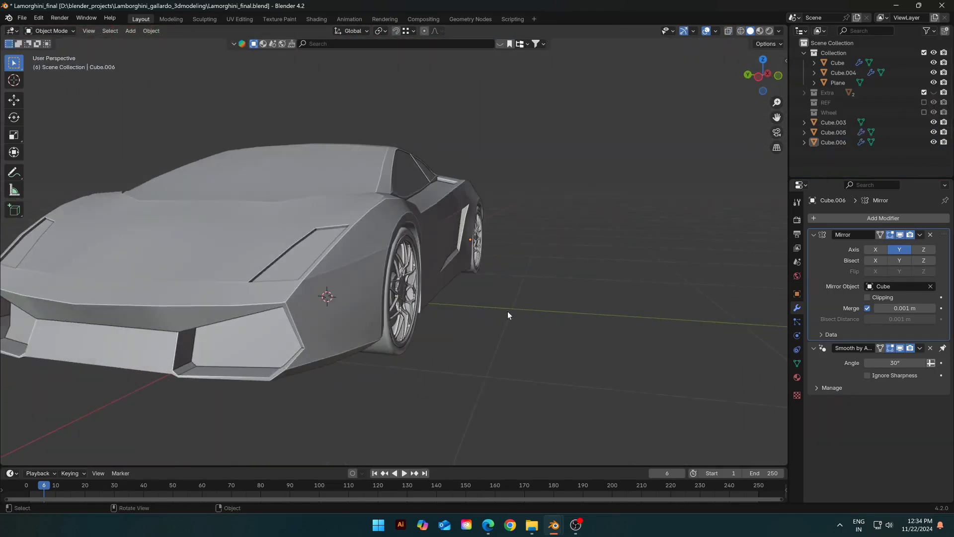
middle_drag(507, 311, 514, 290)
scroll(538, 303, up, 5)
scroll(487, 287, down, 3)
scroll(515, 291, up, 2)
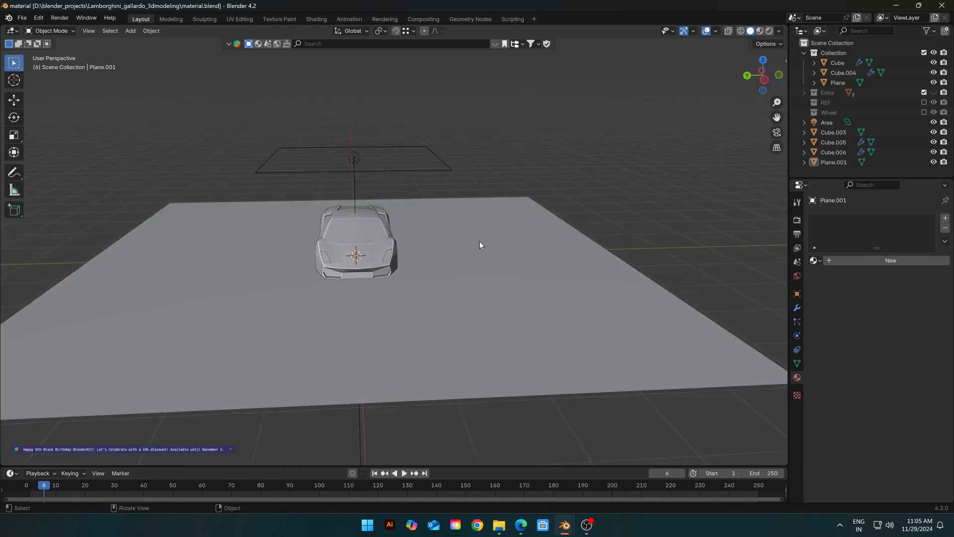
middle_drag(478, 240, 460, 307)
scroll(439, 276, up, 3)
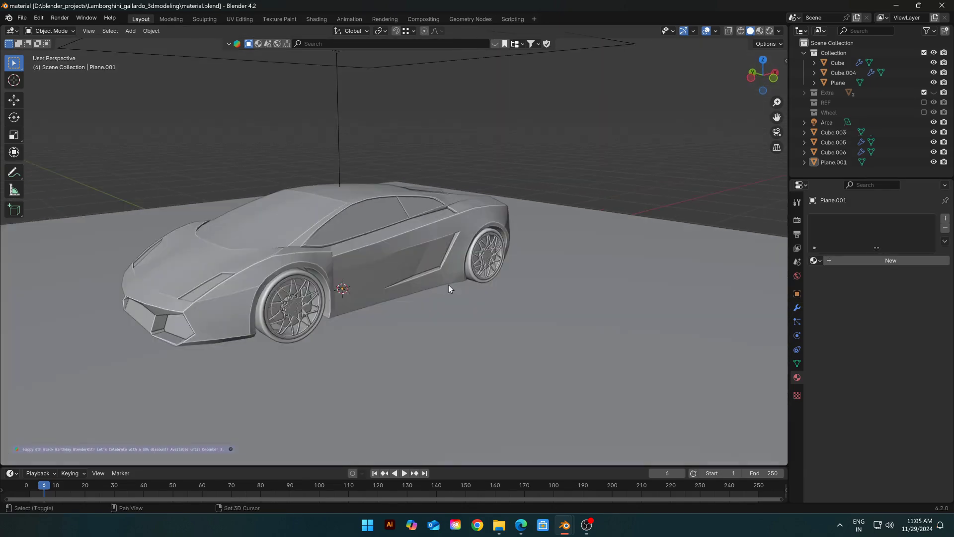
middle_drag(451, 283, 499, 296)
scroll(499, 296, down, 2)
Show the viewport in rendered shading and search the material library for "car paint"
key(z)
click(356, 48)
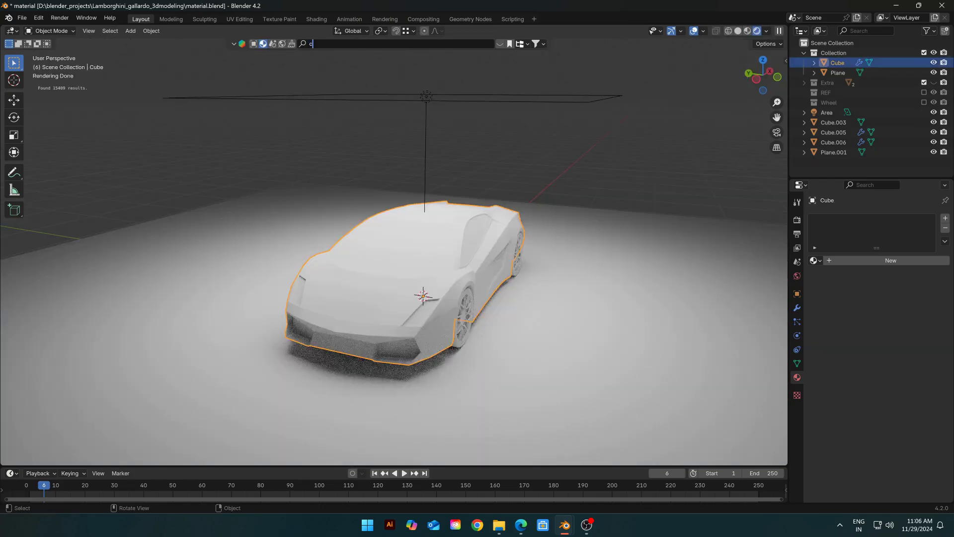
text(car pain)
text(t)
key(Return)
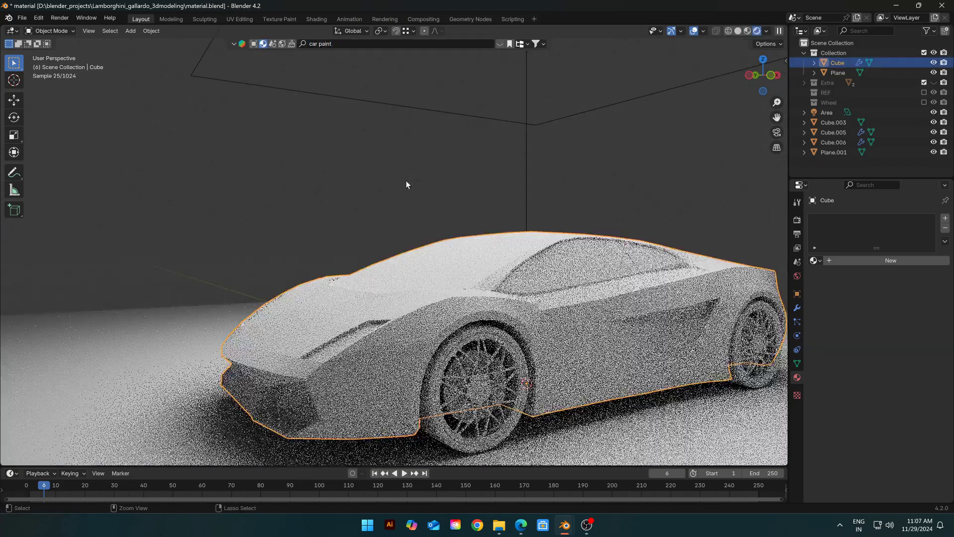
click(405, 180)
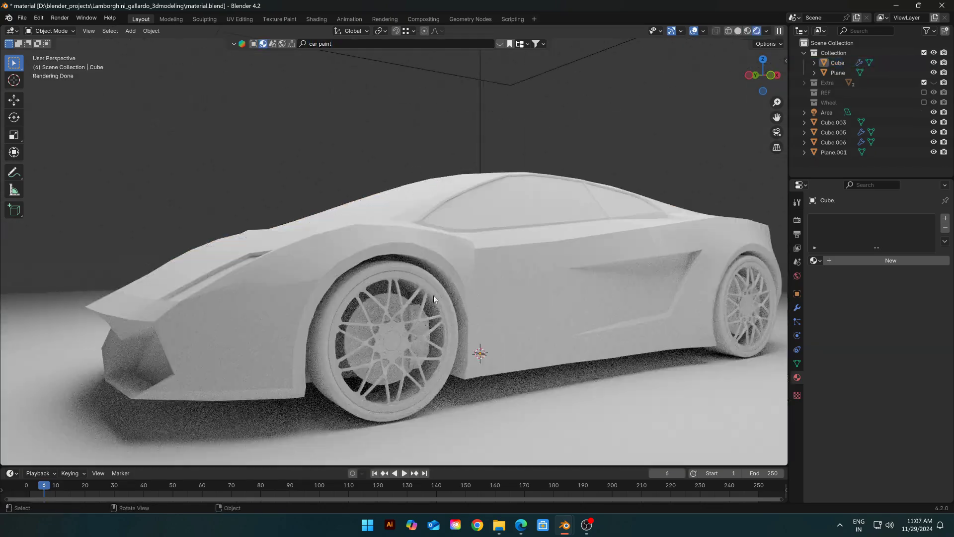
Give the front brake disc a new Disk material with base colour value 1.000, metallic 1.000 and roughness 0.060
click(433, 295)
scroll(433, 295, up, 5)
key(Tab)
click(456, 271)
click(863, 273)
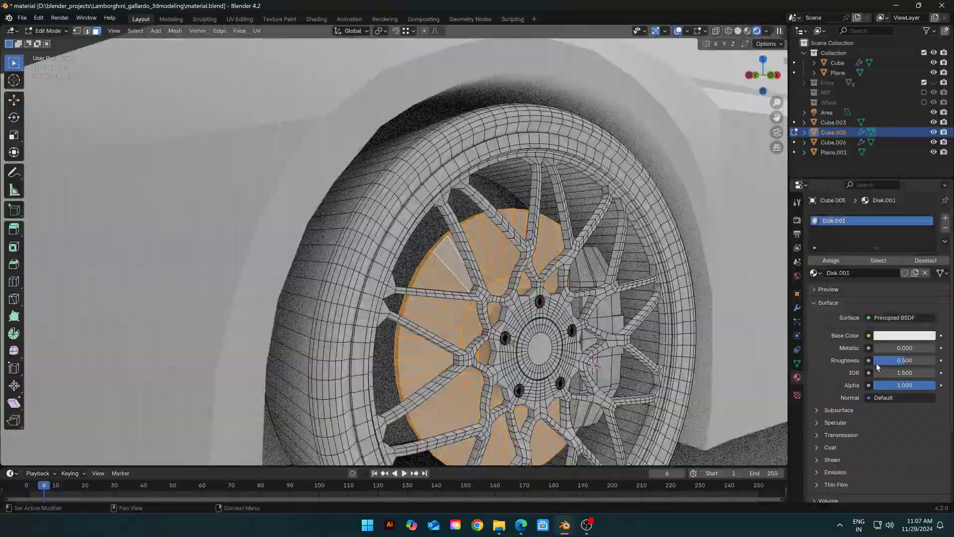
click(892, 336)
drag(893, 309, 918, 309)
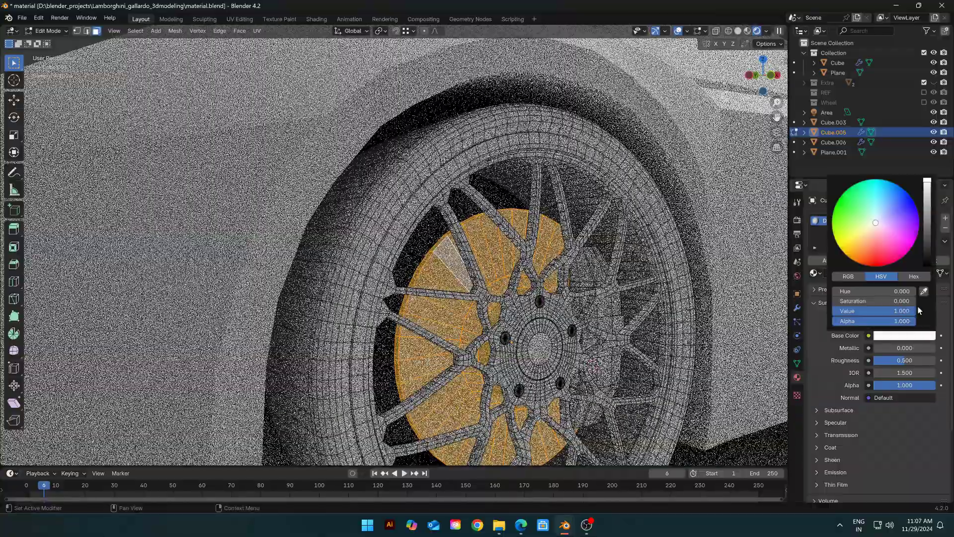
mouse_move(885, 348)
mouse_down()
mouse_move(936, 348)
mouse_move(889, 361)
mouse_up()
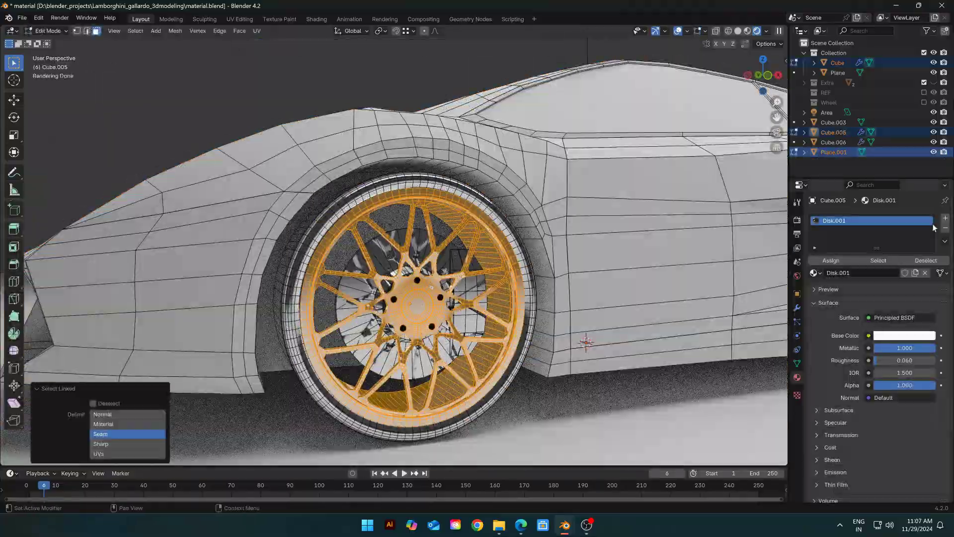
Add a second material slot with a new material, assign it to the selected rim and spokes, and set metallic to 1.000
click(945, 218)
click(879, 289)
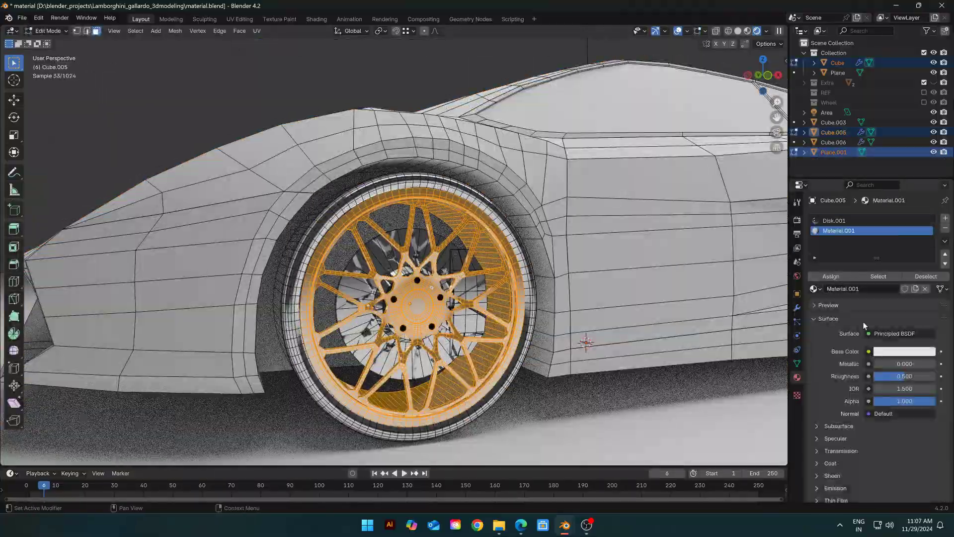
click(882, 351)
click(829, 277)
drag(881, 365, 936, 365)
Darken the rim material's base colour to black
scroll(477, 298, up, 2)
shift+middle_drag(472, 298, 538, 307)
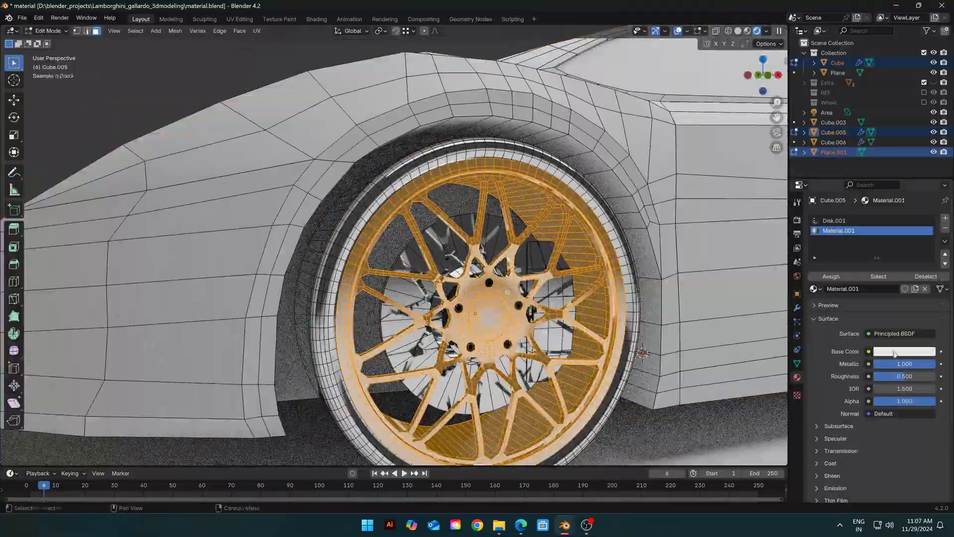
click(895, 351)
drag(926, 201, 926, 277)
key(Tab)
key(Tab)
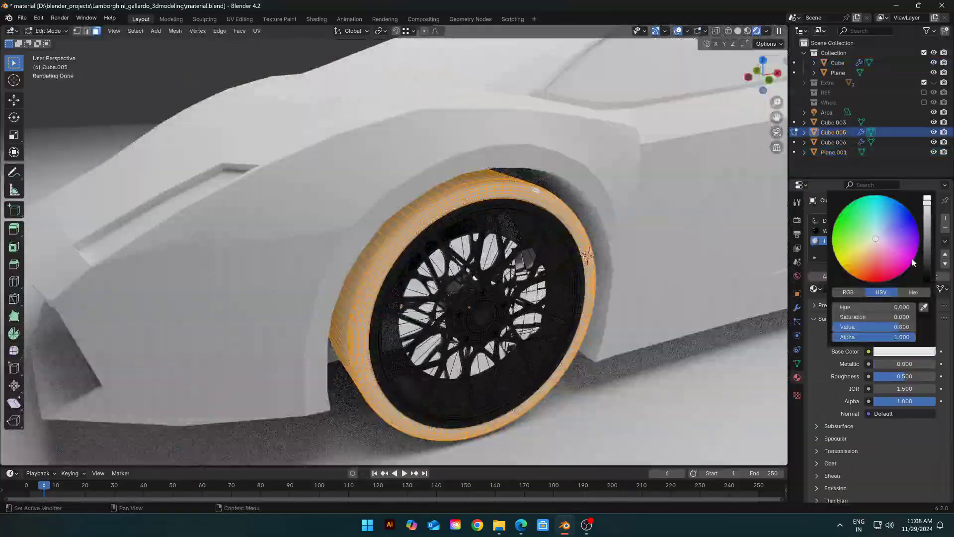
Set the tyre material's base colour to black and raise its roughness
click(927, 278)
key(Tab)
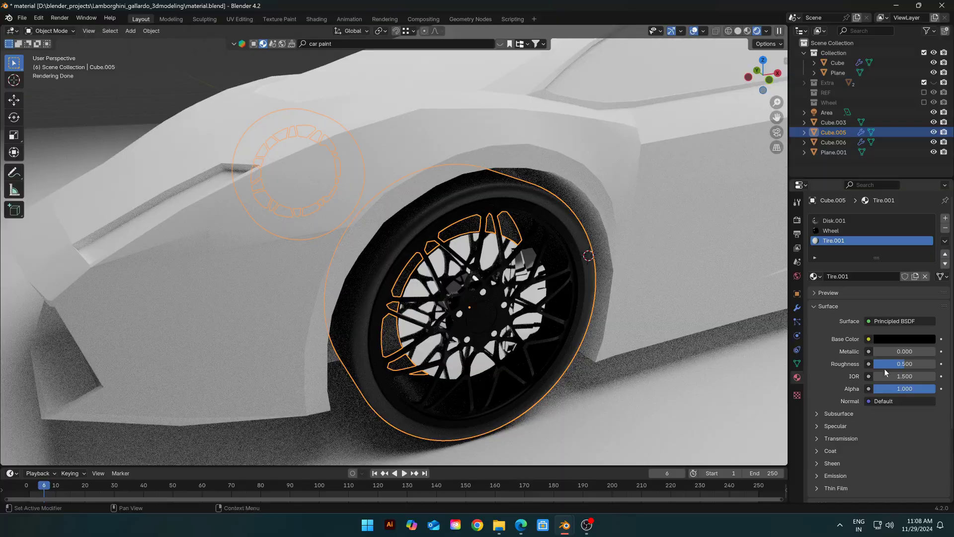
mouse_move(905, 366)
mouse_down()
mouse_move(934, 366)
mouse_move(919, 364)
mouse_up()
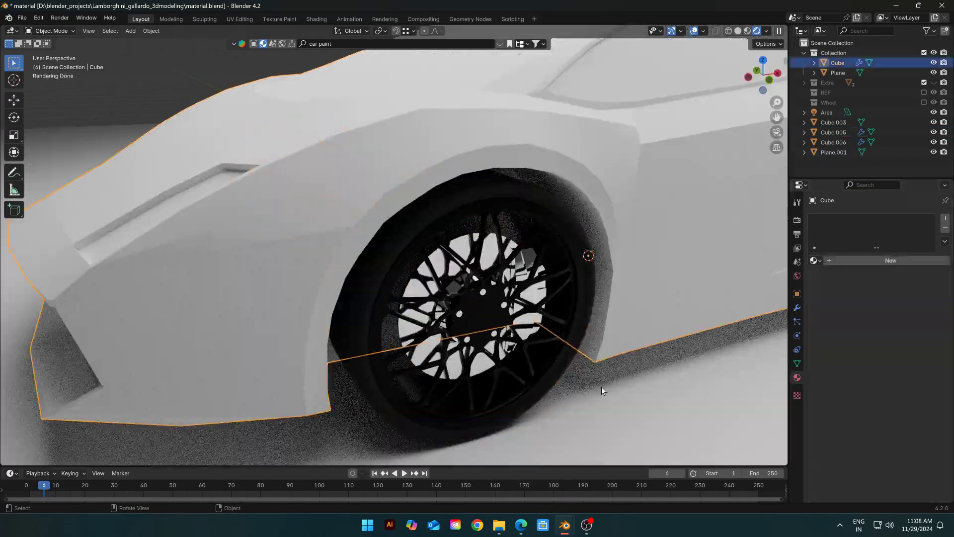
Lower the Wheel material's roughness slightly and raise the red Caliper material's metallic value
click(602, 391)
middle_drag(602, 391, 583, 311)
scroll(584, 311, up, 2)
click(592, 313)
click(845, 230)
drag(896, 365, 885, 365)
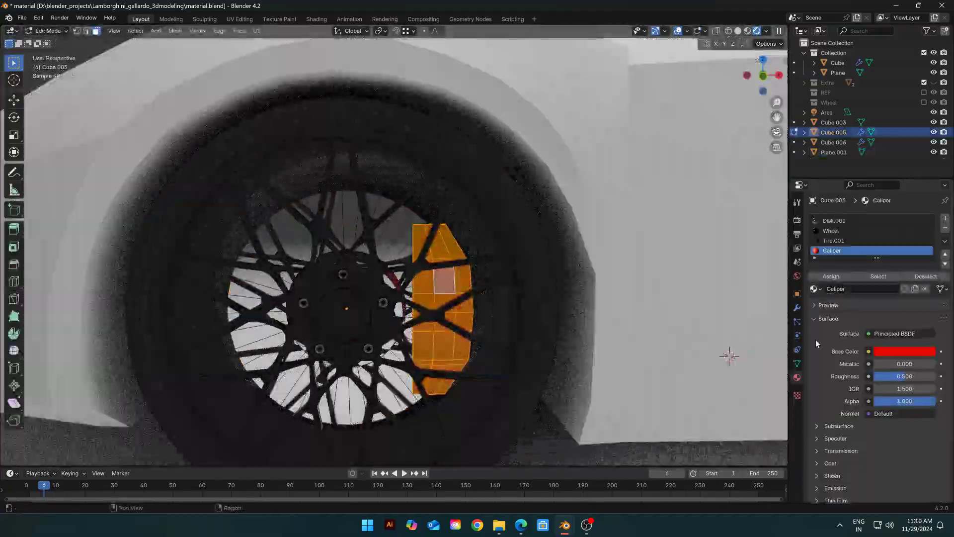
drag(894, 368, 936, 364)
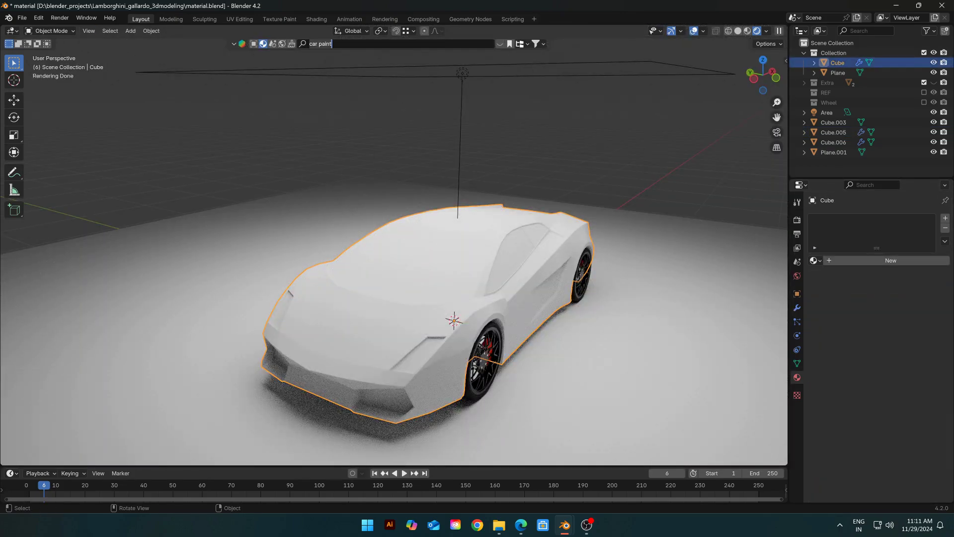
Apply the library's gold Metalic Car Paint material to the car body
click(500, 46)
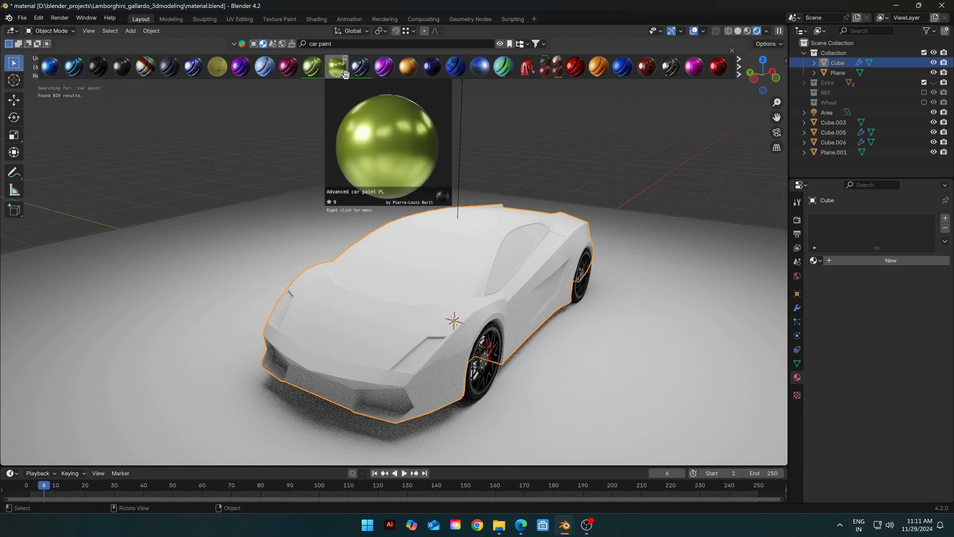
mouse_move(139, 68)
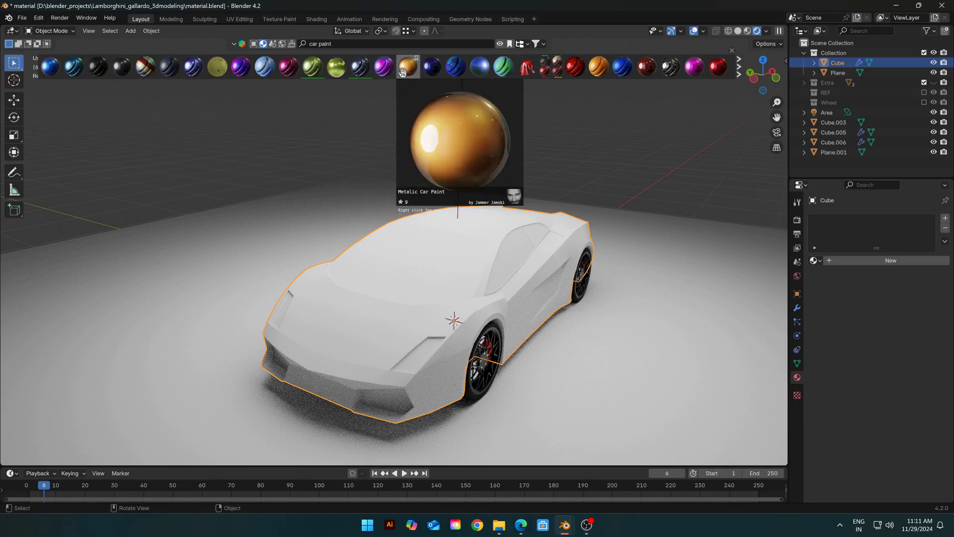
drag(407, 66, 417, 92)
drag(407, 346, 383, 330)
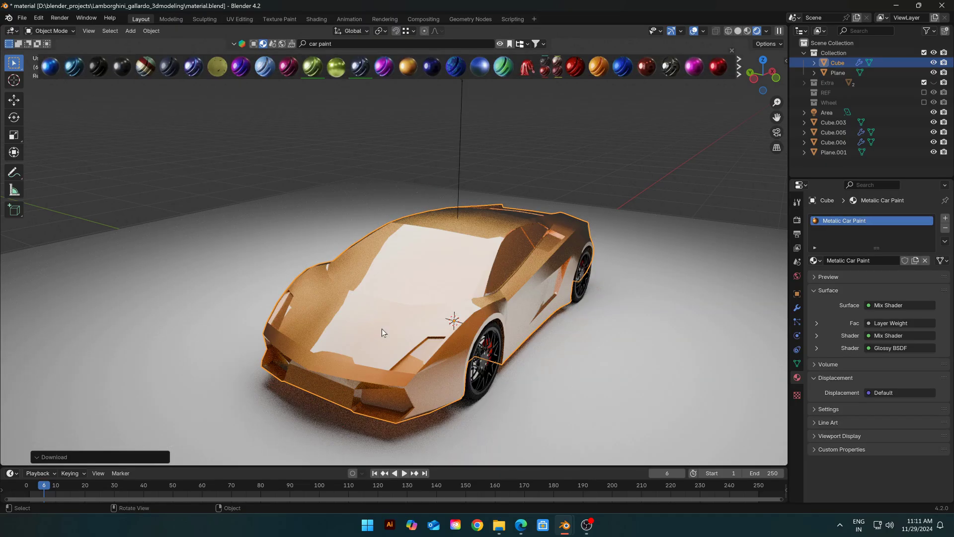
Open the car body's mesh for editing in solid shading and select the windscreen and rear window faces
mouse_move(383, 329)
middle_down()
mouse_move(488, 309)
mouse_move(440, 301)
middle_up()
key(Tab)
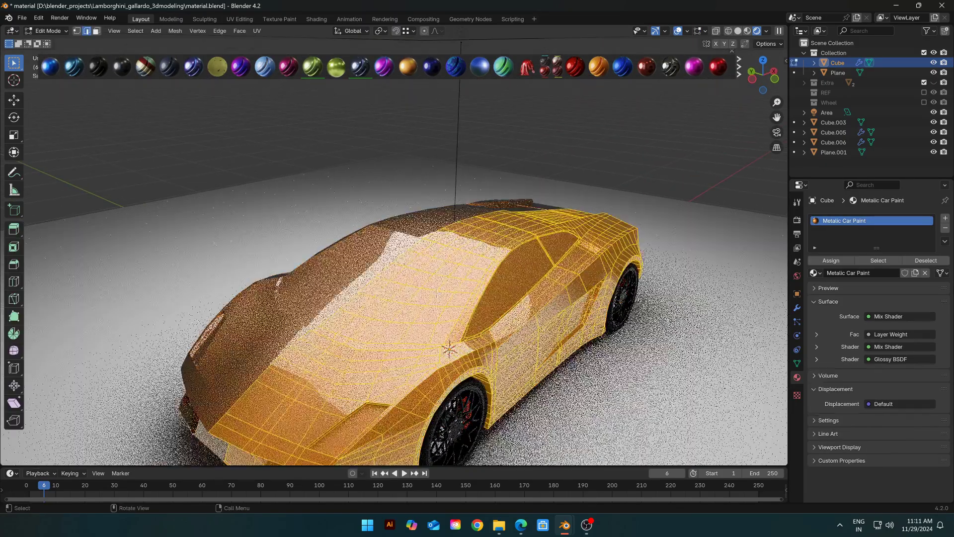
key(alt+a)
scroll(427, 338, up, 3)
middle_drag(402, 348, 392, 308)
scroll(391, 298, up, 4)
key(z)
key(l)
ctrl+click(511, 308)
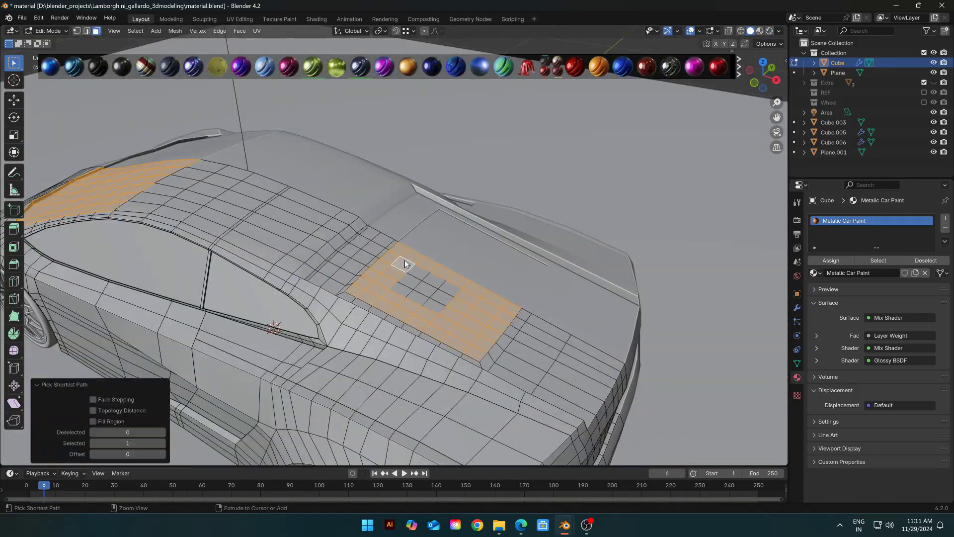
ctrl+click(431, 292)
Add the two side window faces to the selection
scroll(405, 278, down, 5)
middle_drag(299, 278, 370, 271)
scroll(371, 270, up, 6)
shift+click(450, 288)
scroll(348, 278, down, 4)
shift+click(428, 238)
shift+click(522, 244)
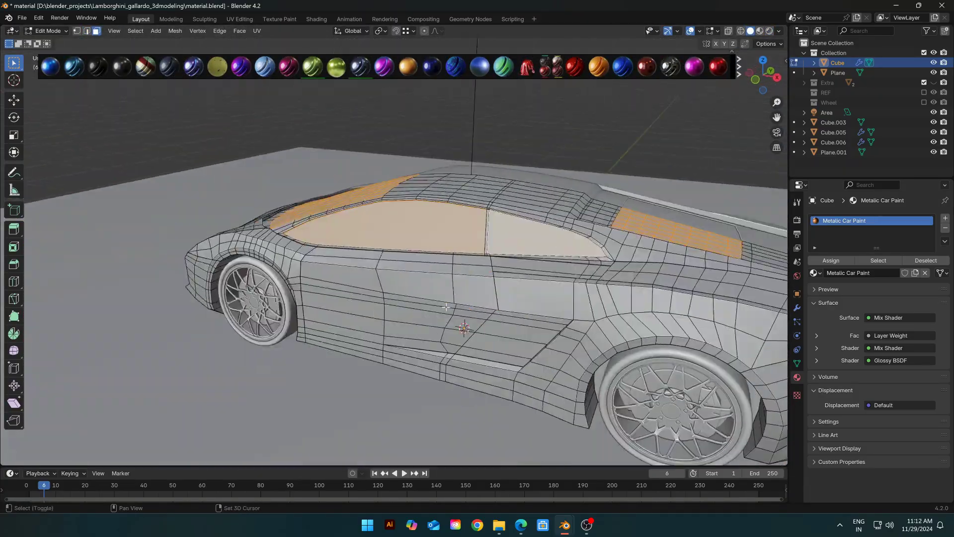
Add a material slot to the car body with a new material named glass
middle_drag(446, 306, 513, 312)
scroll(513, 311, up, 4)
click(945, 219)
click(862, 289)
double_click(862, 288)
text(W)
key(Return)
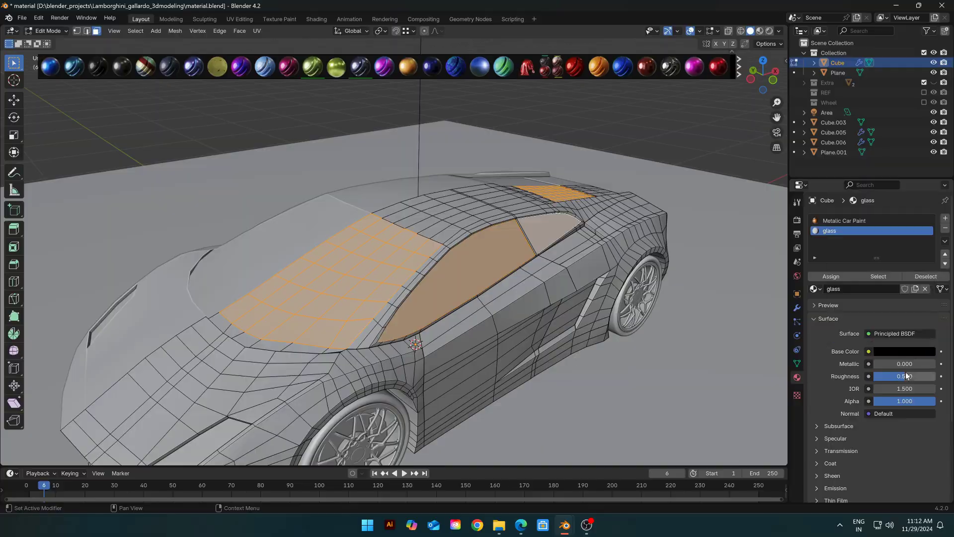
Add another material slot to the car body with a new material named front_Light
click(916, 221)
click(945, 218)
click(862, 289)
double_click(862, 288)
text(Light)
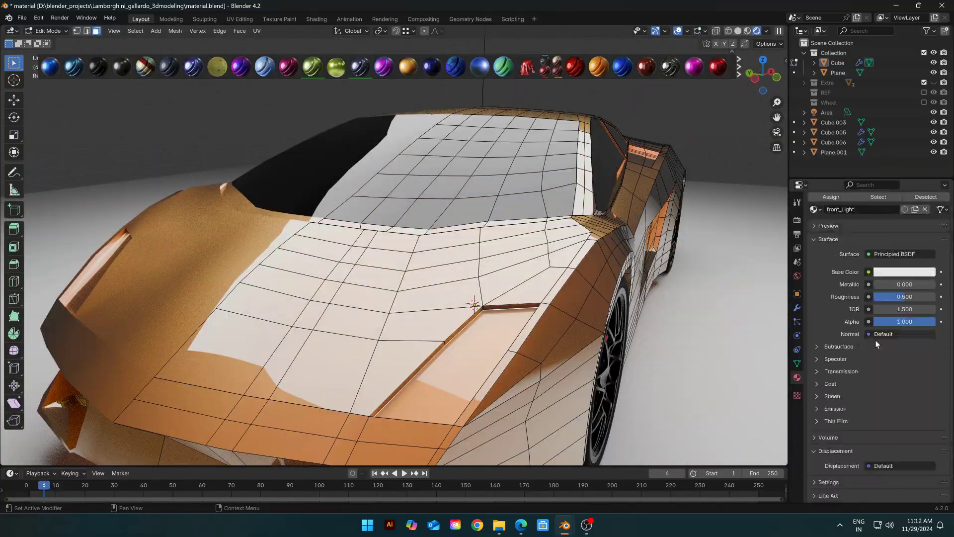
Name the new material for the selected rear light faces Back_light
scroll(875, 343, up, 3)
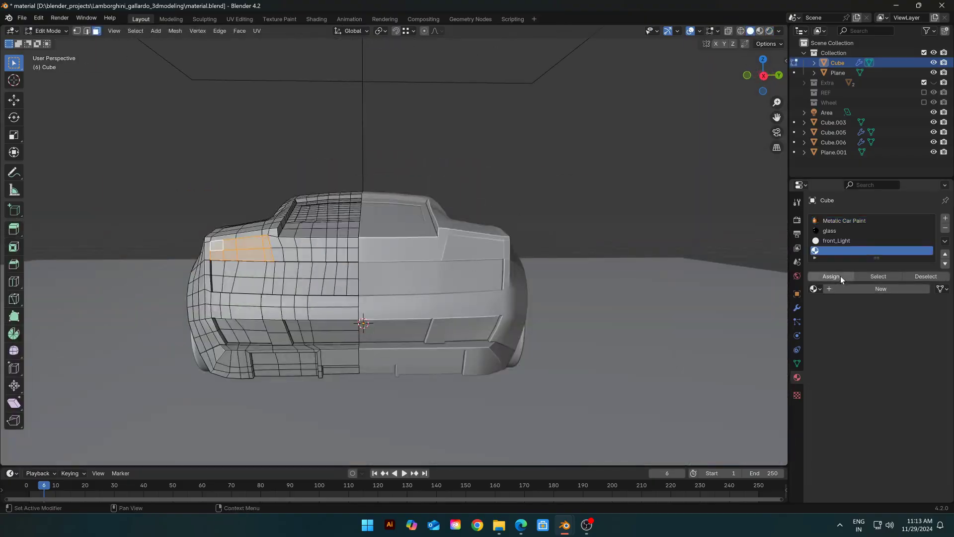
double_click(862, 288)
text(Bak)
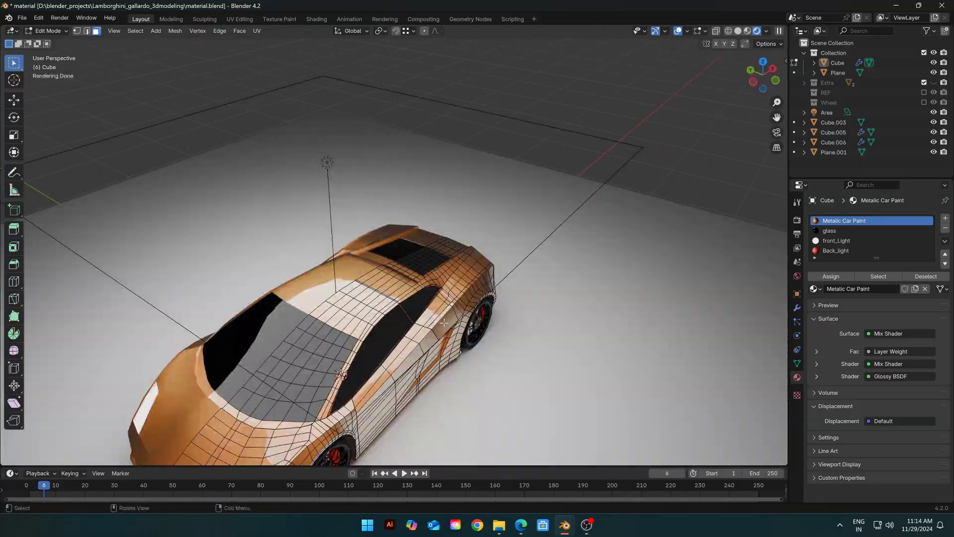
Select the inner faces of the side air intake between the door and the rear wheel
scroll(443, 322, up, 4)
shift+middle_drag(443, 322, 418, 234)
middle_drag(495, 362, 492, 341)
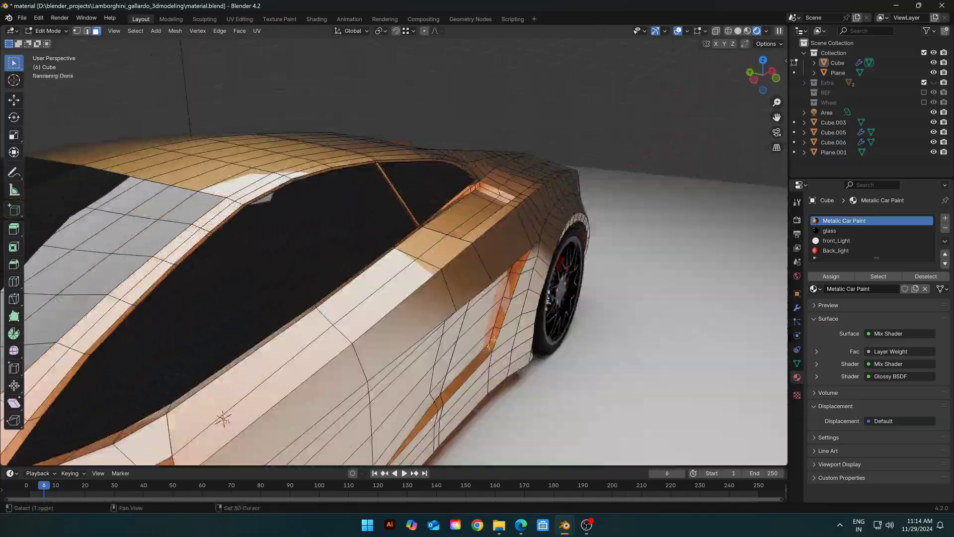
shift+click(494, 339)
shift+click(506, 304)
shift+click(525, 258)
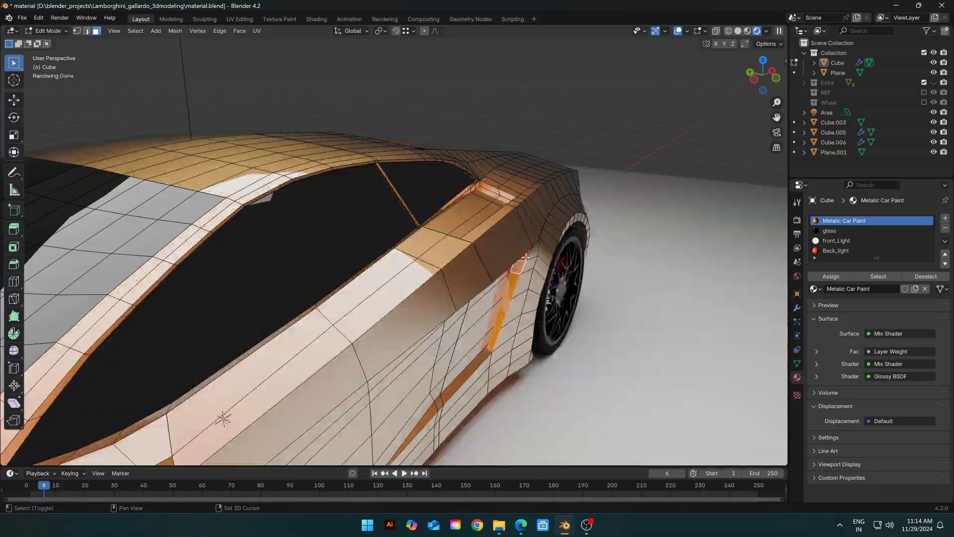
Extend the selection with the faces of the upper air intake behind the rear side window
middle_drag(525, 257, 475, 281)
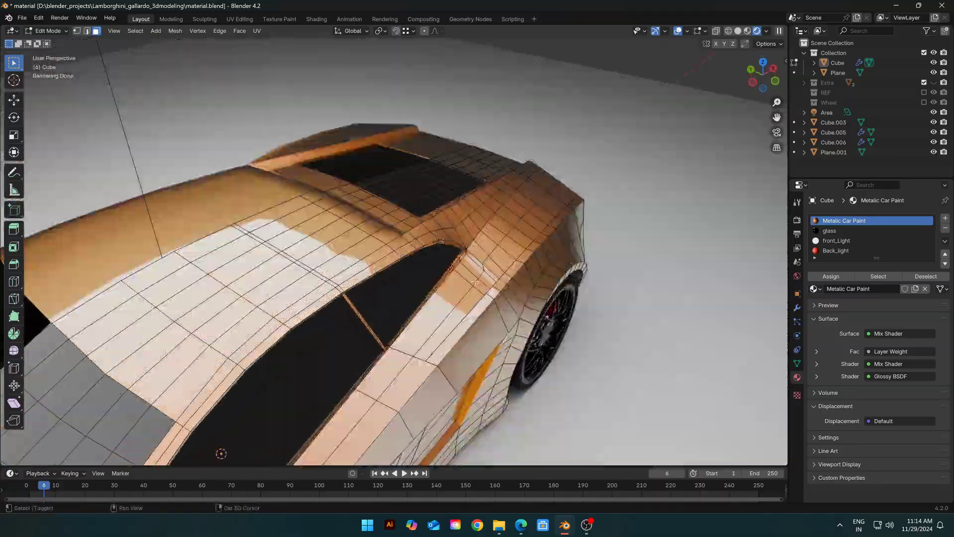
shift+click(472, 266)
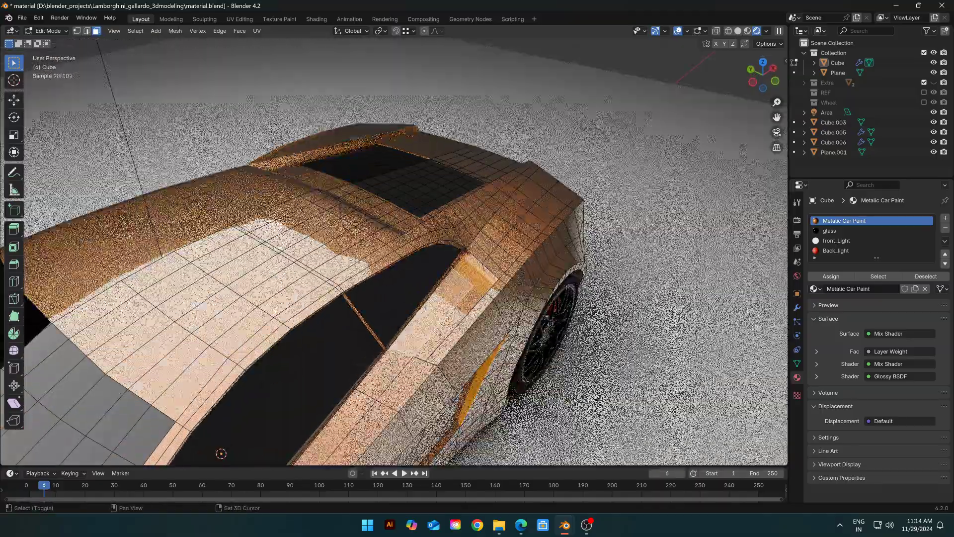
shift+click(462, 312)
scroll(464, 310, down, 1)
Add a fifth material slot to the car body with a new material named Black_parts
click(946, 221)
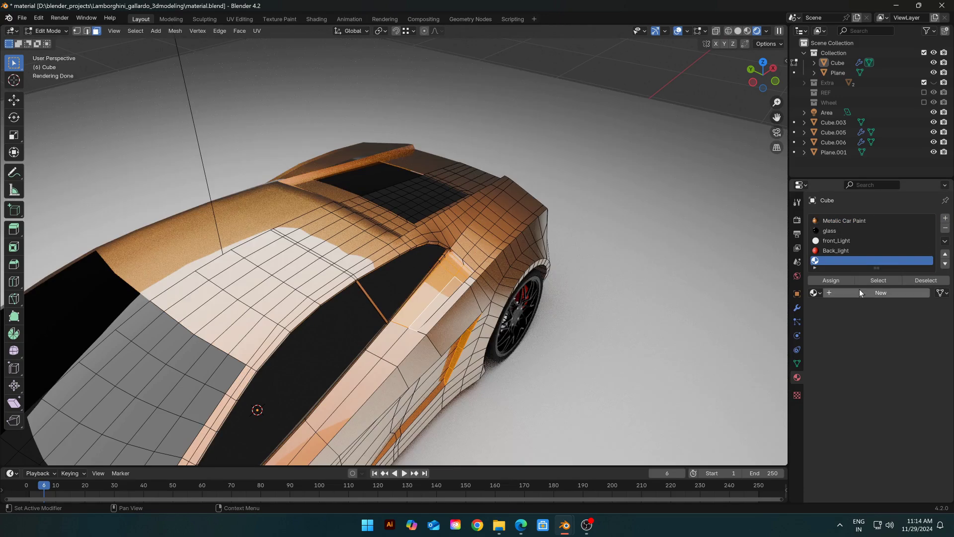
click(848, 293)
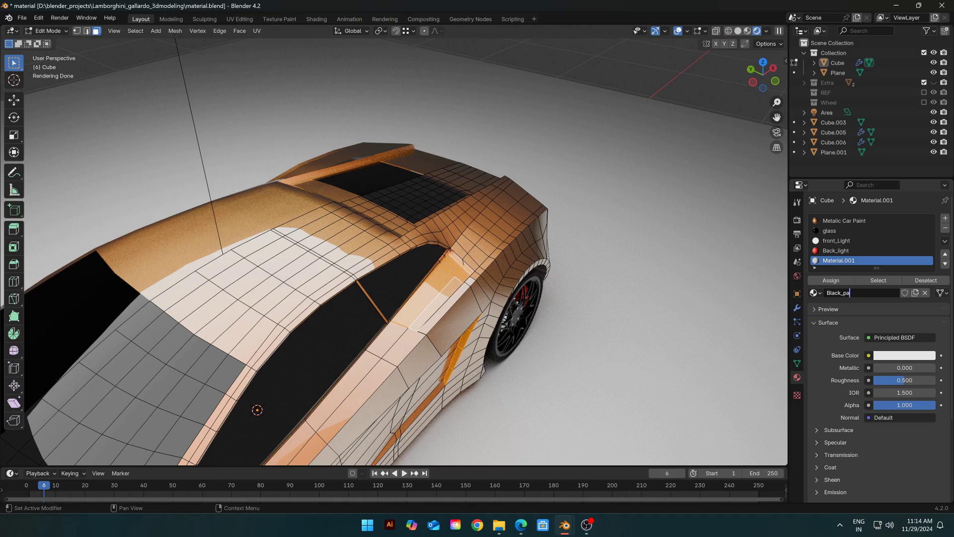
text(Black_parts)
key(Return)
Set the Black_parts base colour to black, assign it to the selected intake faces, and leave Edit Mode
scroll(486, 326, down, 2)
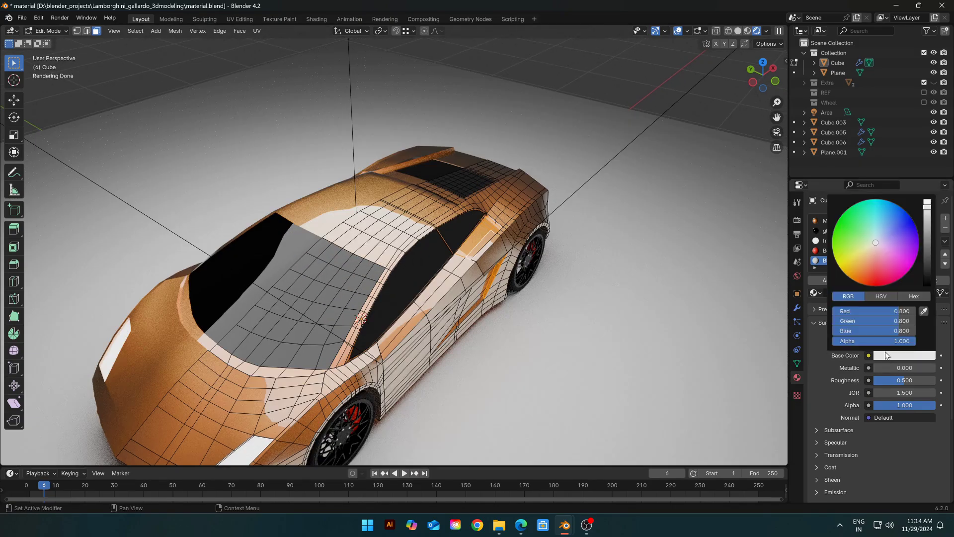
drag(927, 251, 927, 286)
click(846, 280)
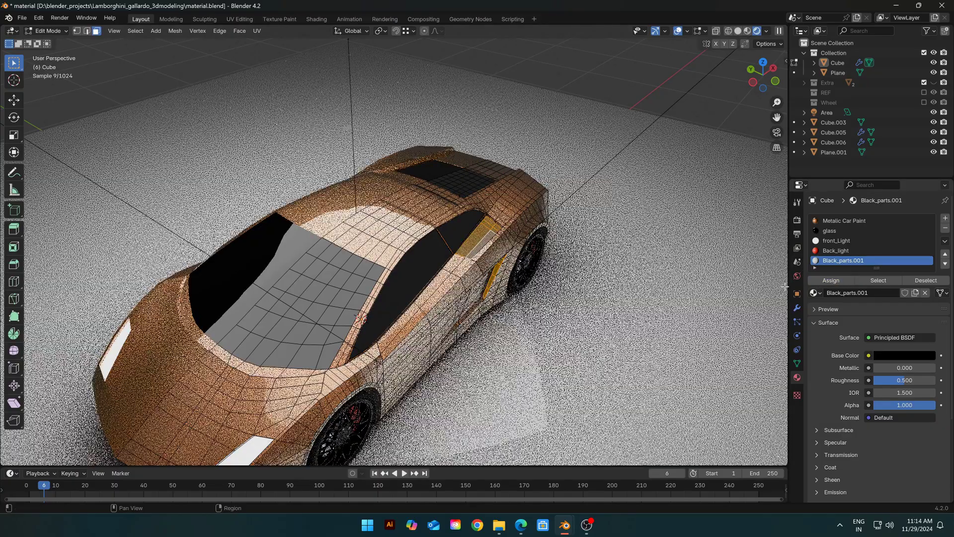
key(Tab)
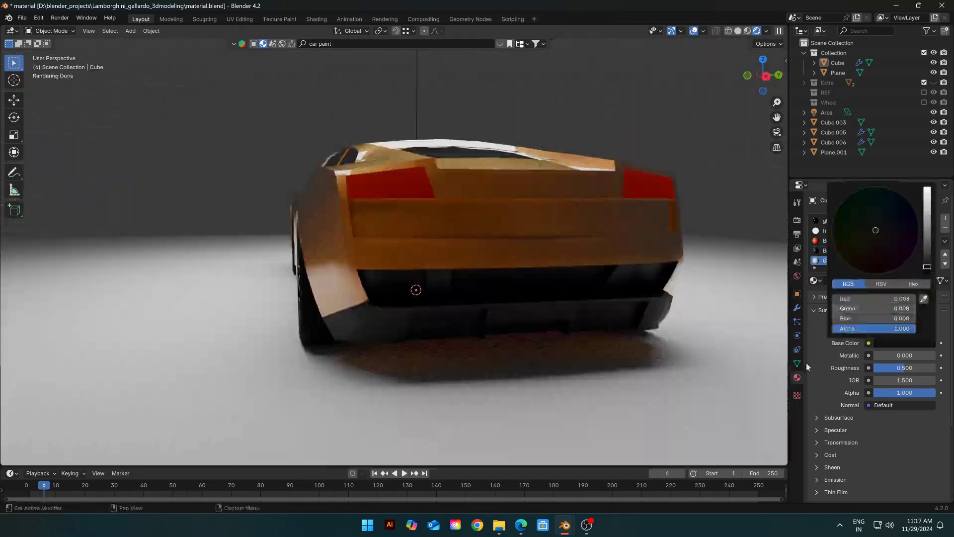